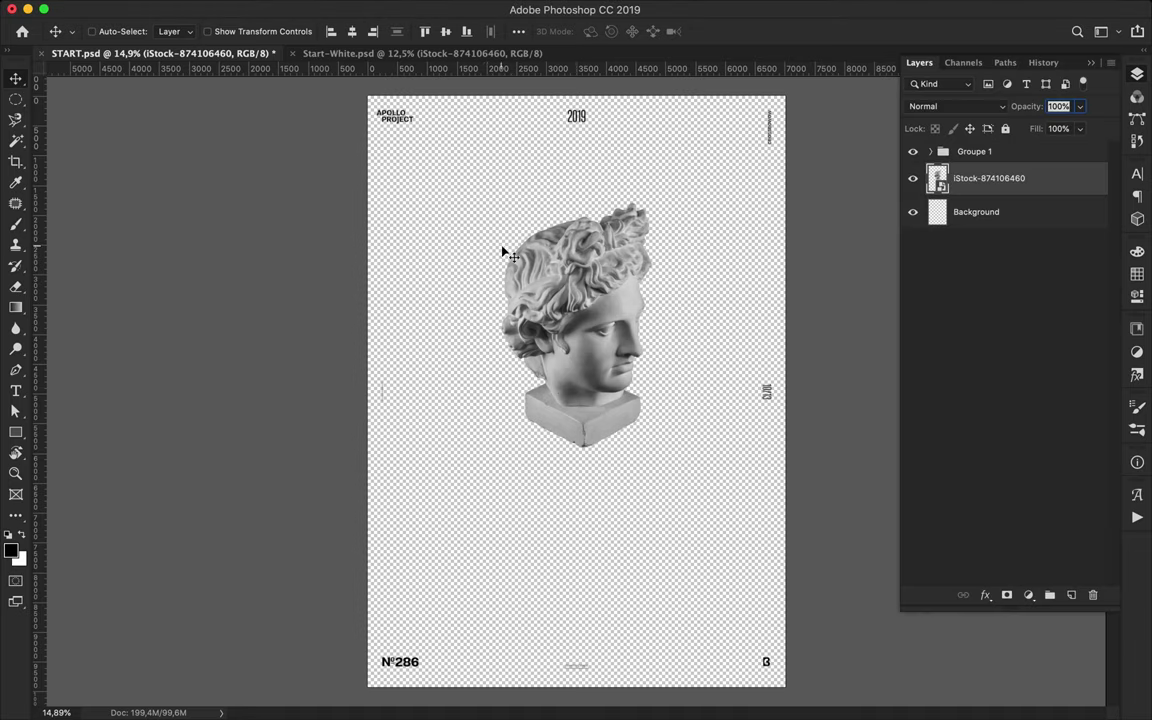
Draw a rectangle covering the whole poster and check its fill colour
{"action": "left_click", "coordinate": [1000, 216]}
{"action": "left_click_drag", "start_coordinate": [366, 92], "coordinate": [786, 687]}
{"action": "left_click", "coordinate": [177, 31]}
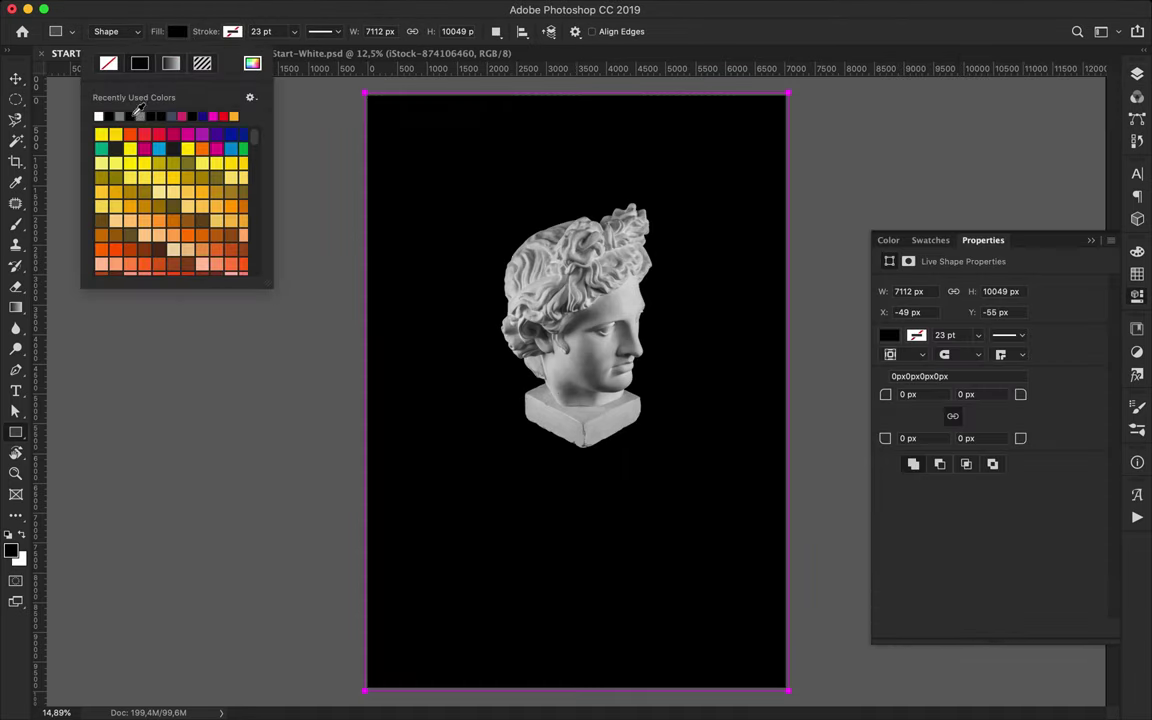
{"action": "left_click", "coordinate": [252, 63]}
{"action": "left_click", "coordinate": [790, 192]}
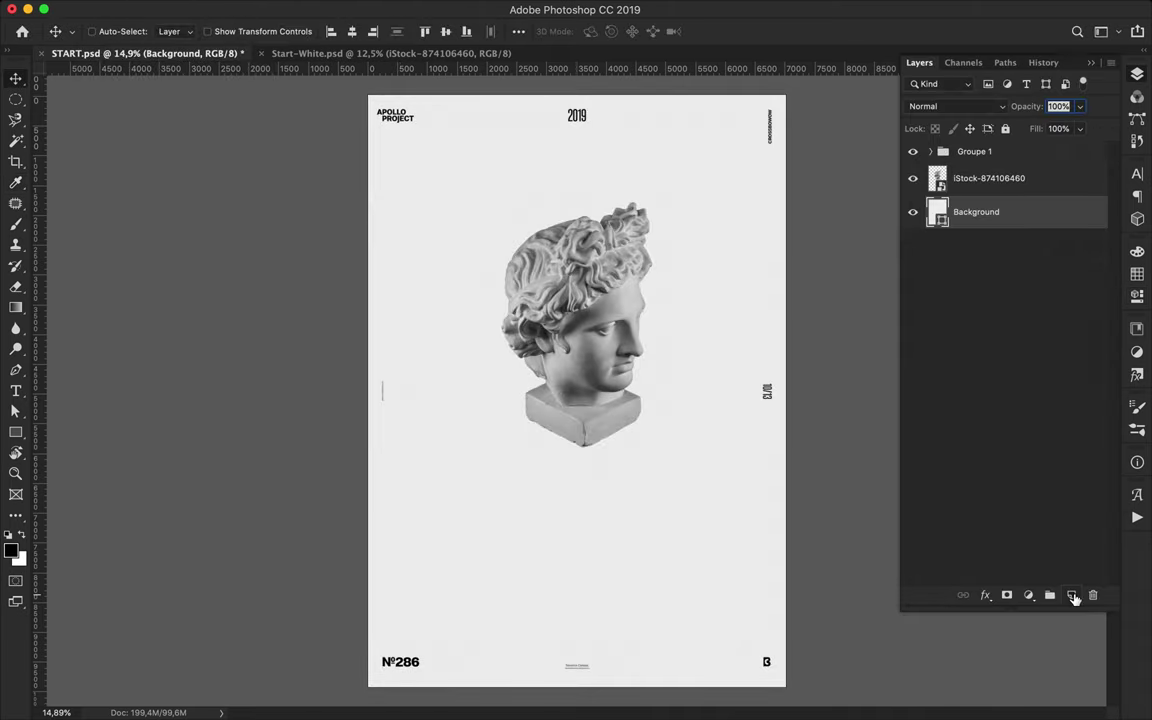
Add a column-and-row guide layout and draw a black 7179 × 3418 px rectangle across the lower third
{"action": "left_click", "coordinate": [467, 9]}
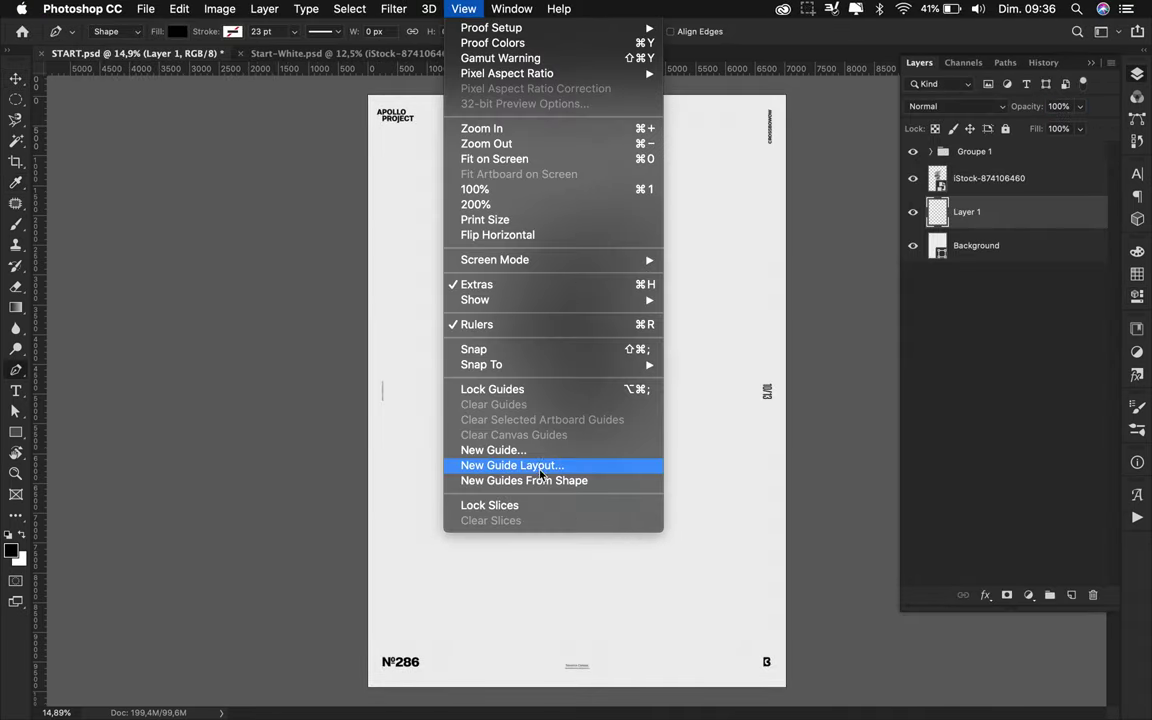
{"action": "left_click", "coordinate": [512, 466]}
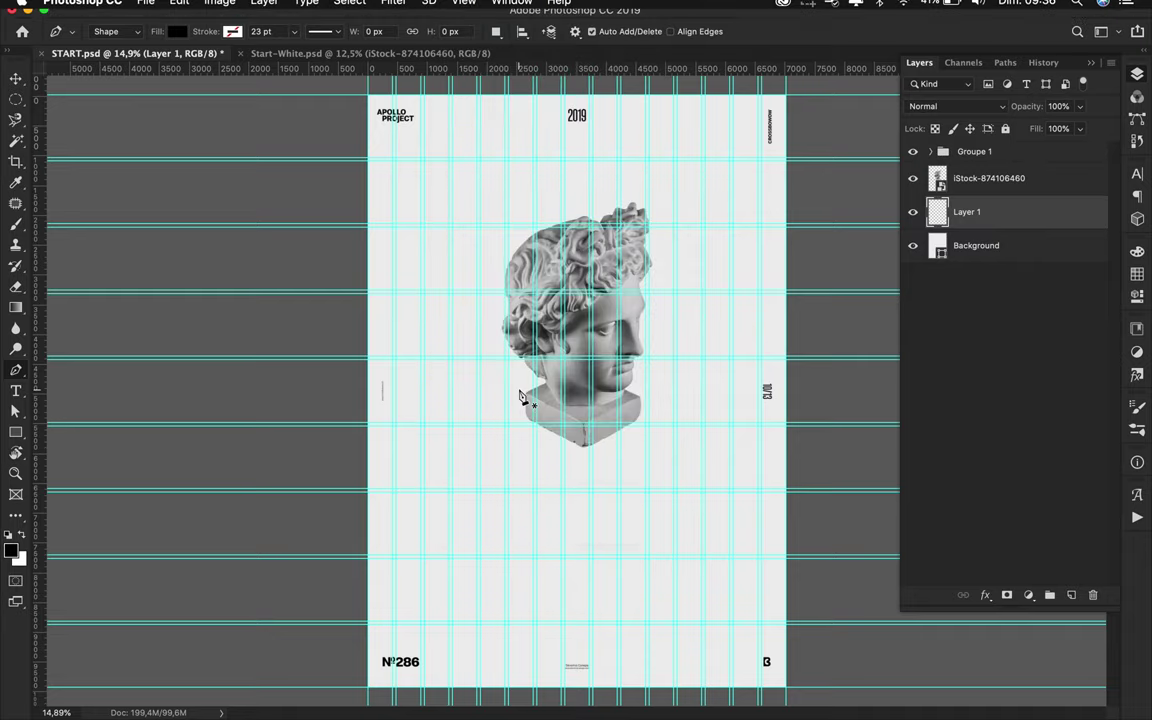
{"action": "key", "text": "p"}
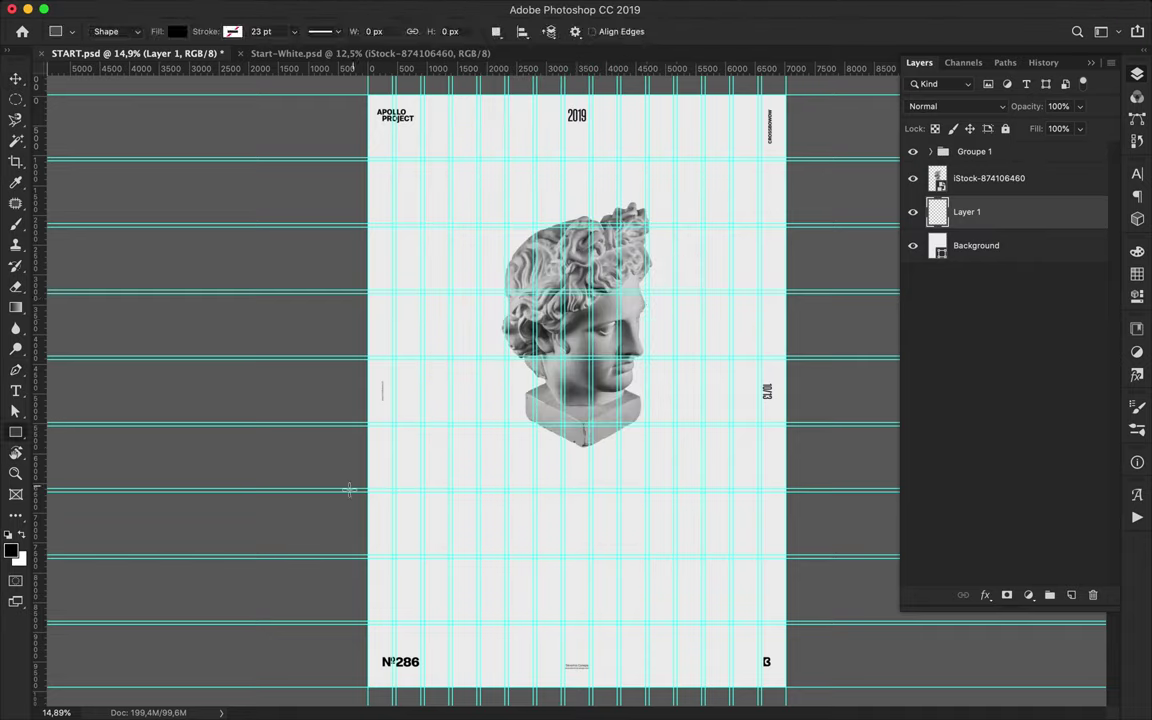
{"action": "left_click_drag", "start_coordinate": [443, 540], "coordinate": [790, 692]}
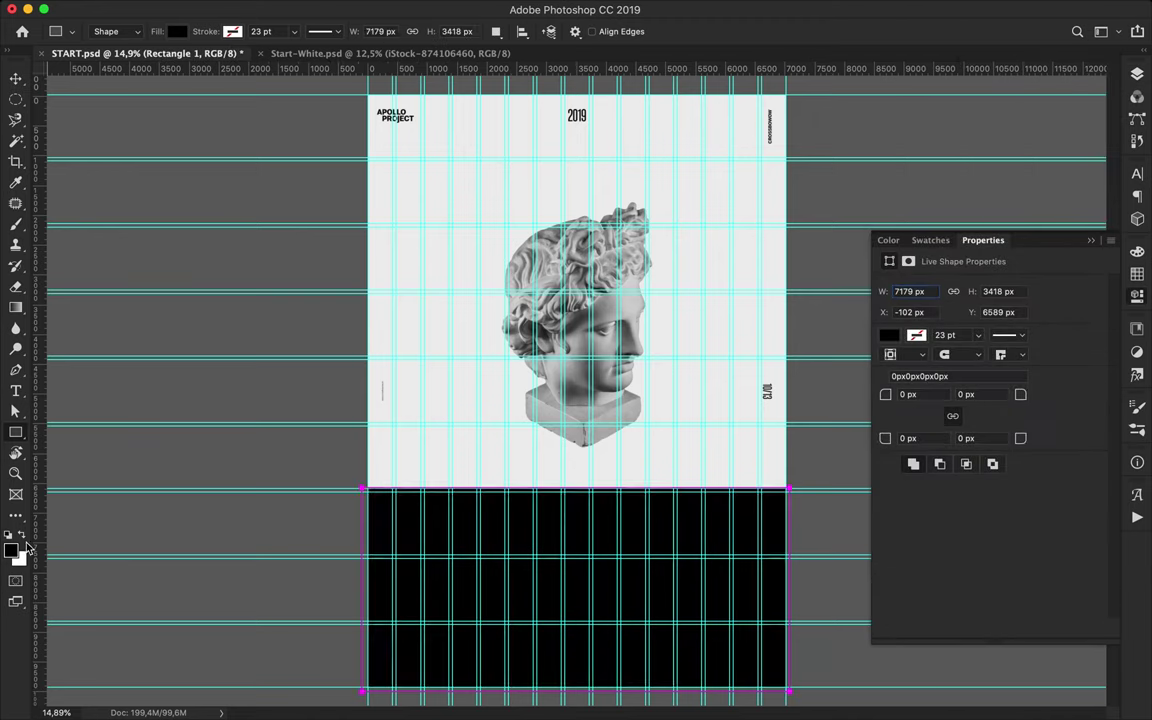
Fill the lower rectangle with deep pink #e3376c
{"action": "left_click", "coordinate": [11, 549]}
{"action": "left_click", "coordinate": [645, 208]}
{"action": "left_click", "coordinate": [578, 216]}
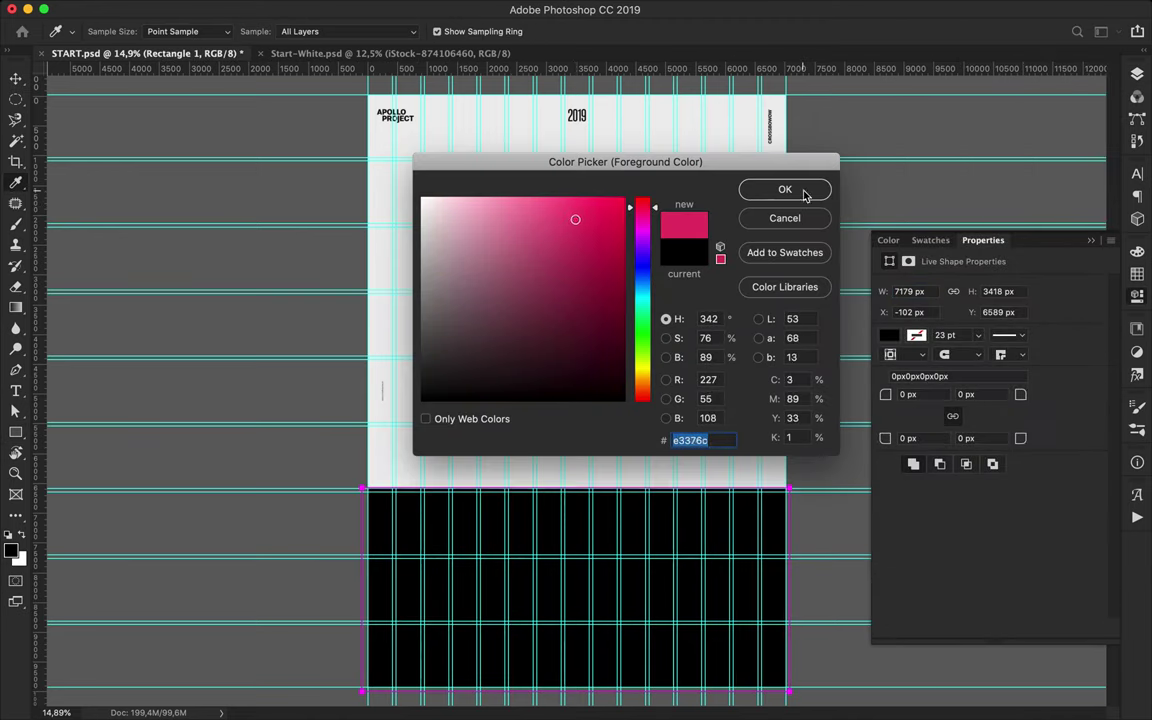
{"action": "left_click", "coordinate": [785, 190]}
{"action": "left_click", "coordinate": [1136, 254]}
{"action": "left_click", "coordinate": [177, 31]}
{"action": "left_click", "coordinate": [82, 97]}
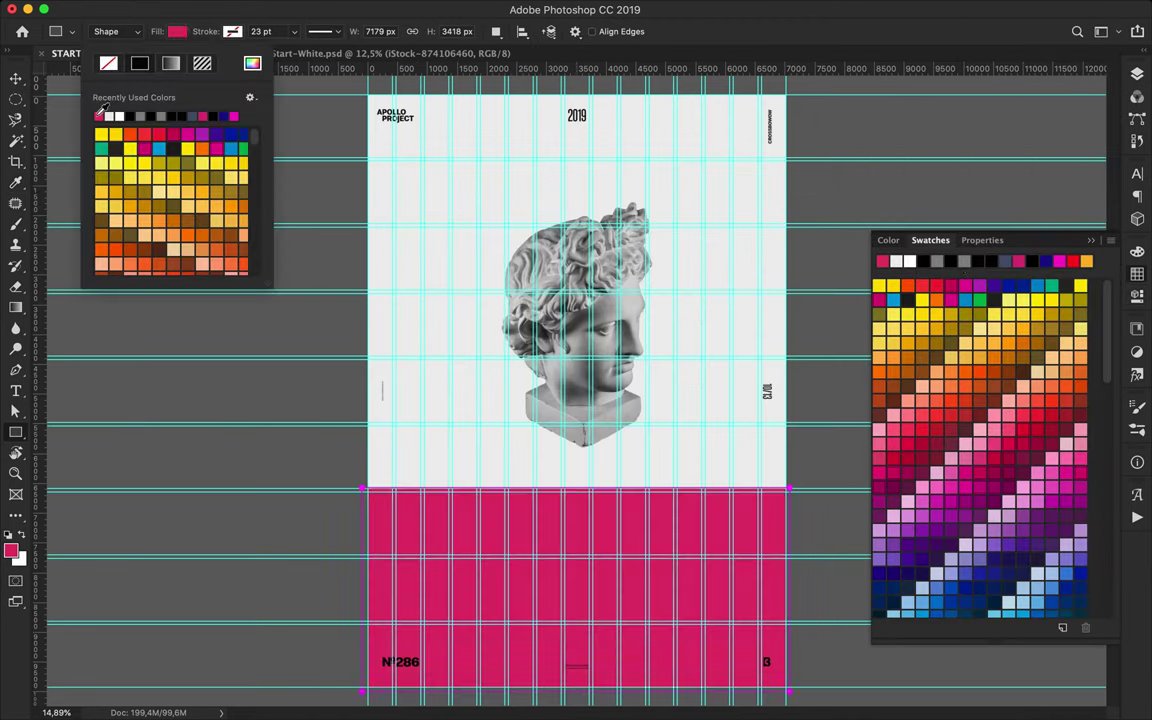
Nudge the pink rectangle slightly down and move the bust up and to the right
{"action": "key", "text": "v"}
{"action": "scroll", "coordinate": [473, 413], "scroll_direction": "up", "scroll_amount": 1}
{"action": "scroll", "coordinate": [470, 413], "scroll_direction": "down", "scroll_amount": 1}
{"action": "left_click_drag", "start_coordinate": [496, 517], "coordinate": [496, 555]}
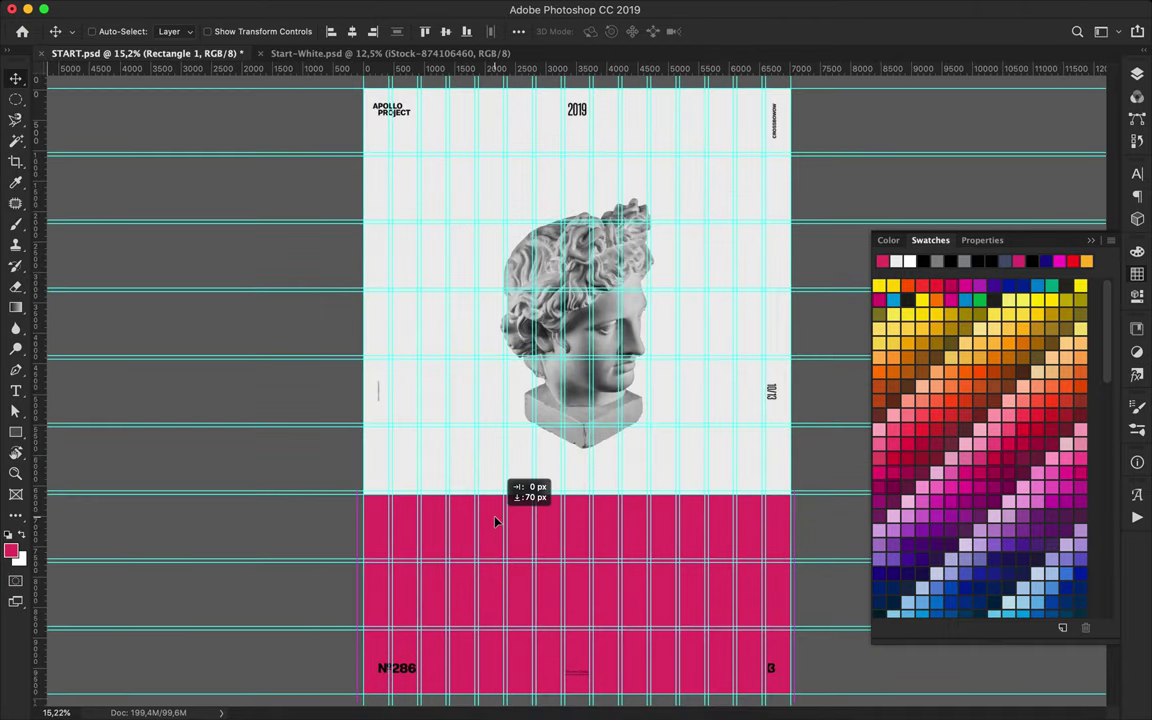
{"action": "left_click_drag", "start_coordinate": [577, 343], "coordinate": [645, 311]}
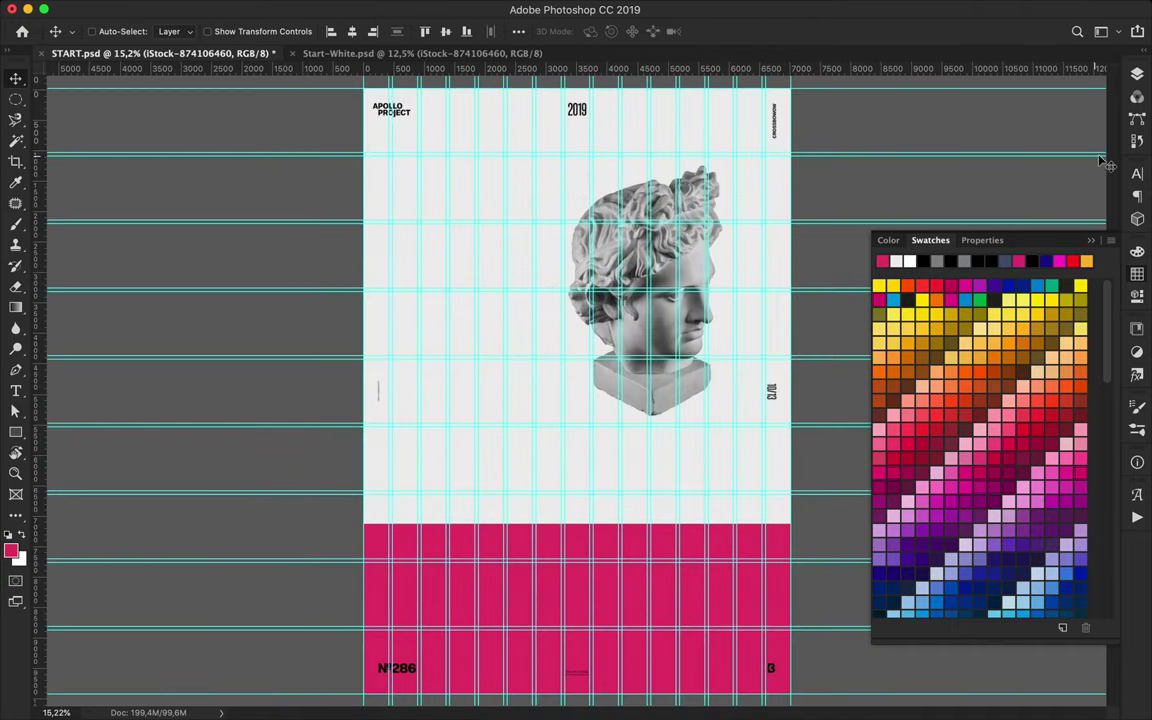
{"action": "scroll", "coordinate": [744, 205], "scroll_direction": "up", "scroll_amount": 2}
{"action": "left_click", "coordinate": [742, 204]}
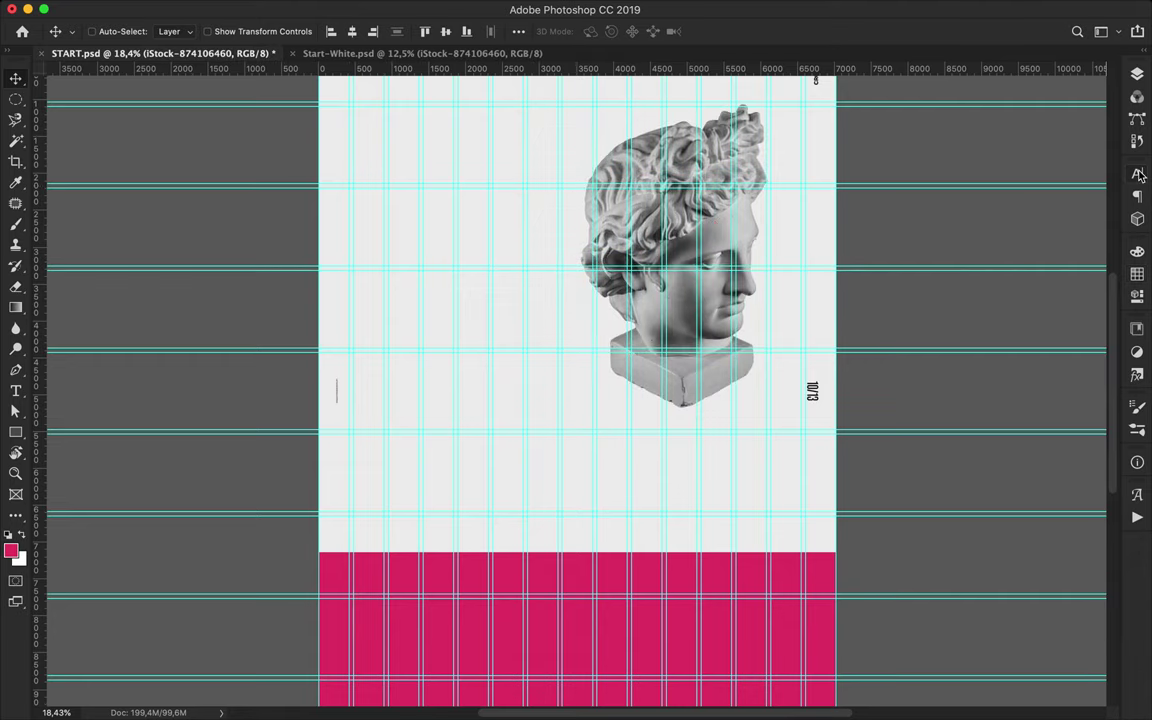
{"action": "left_click", "coordinate": [1137, 73]}
Add a Levels adjustment to the bust with inputs 56, 0.84 and 233
{"action": "left_click", "coordinate": [1040, 706]}
{"action": "left_click", "coordinate": [1024, 676]}
{"action": "left_click_drag", "start_coordinate": [905, 405], "coordinate": [946, 405]}
{"action": "left_click_drag", "start_coordinate": [1098, 405], "coordinate": [1024, 407]}
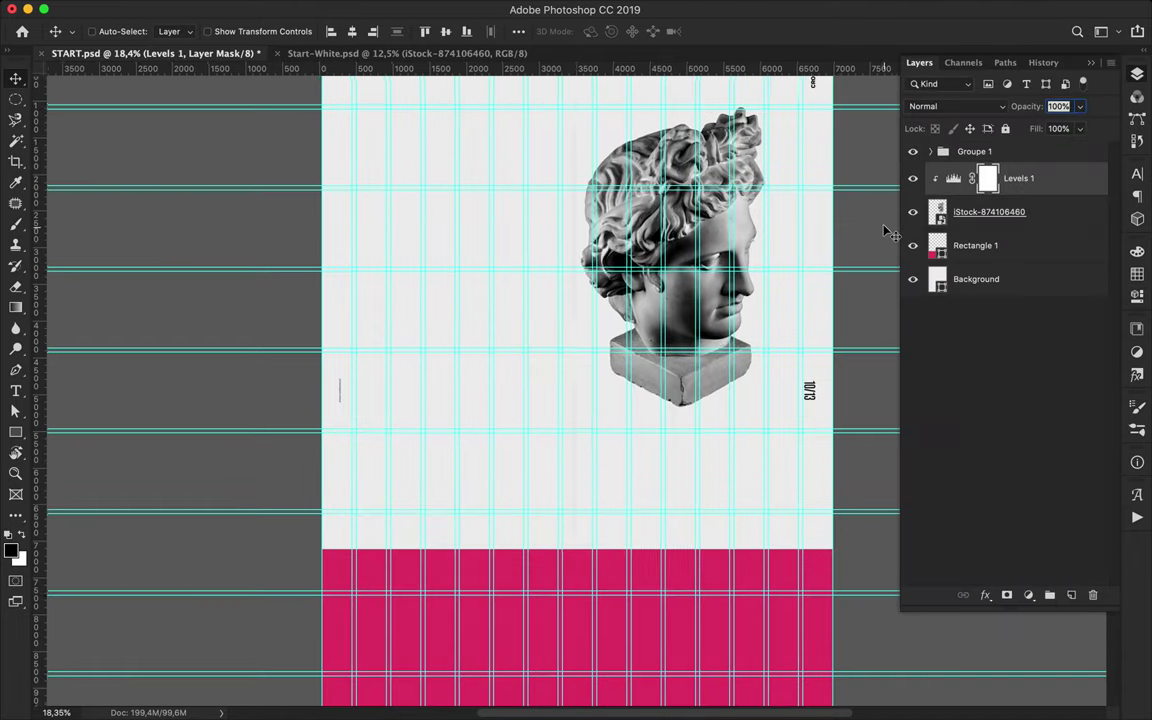
Hide the guides, fit the whole poster in view, and nudge the bust slightly up-left
{"action": "left_click", "coordinate": [463, 9]}
{"action": "mouse_move", "coordinate": [475, 300]}
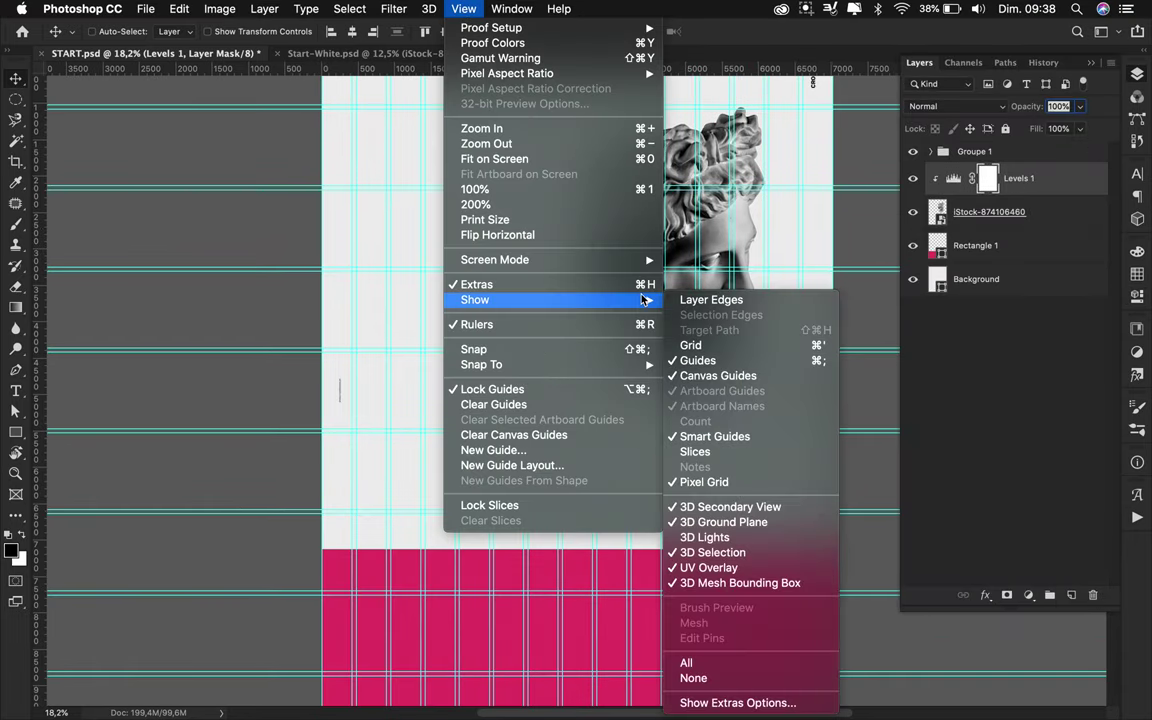
{"action": "left_click", "coordinate": [877, 293]}
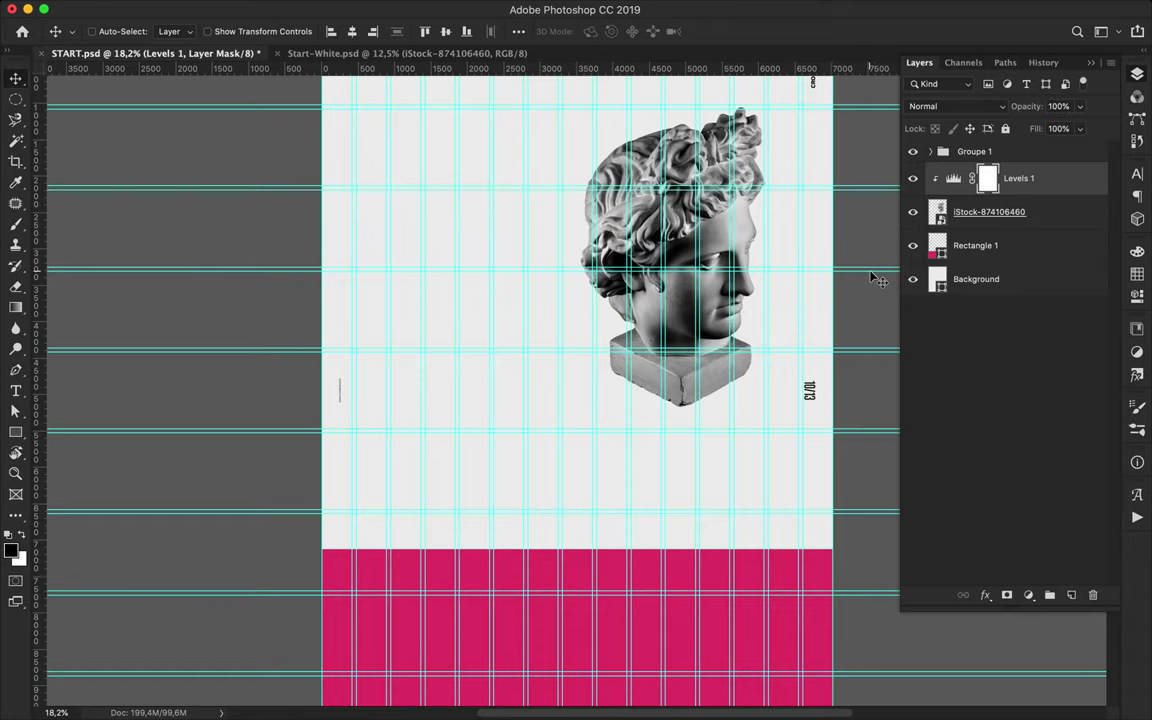
{"action": "key", "text": "ctrl+semicolon"}
{"action": "key", "text": "ctrl+0"}
{"action": "left_click_drag", "start_coordinate": [590, 240], "coordinate": [648, 255]}
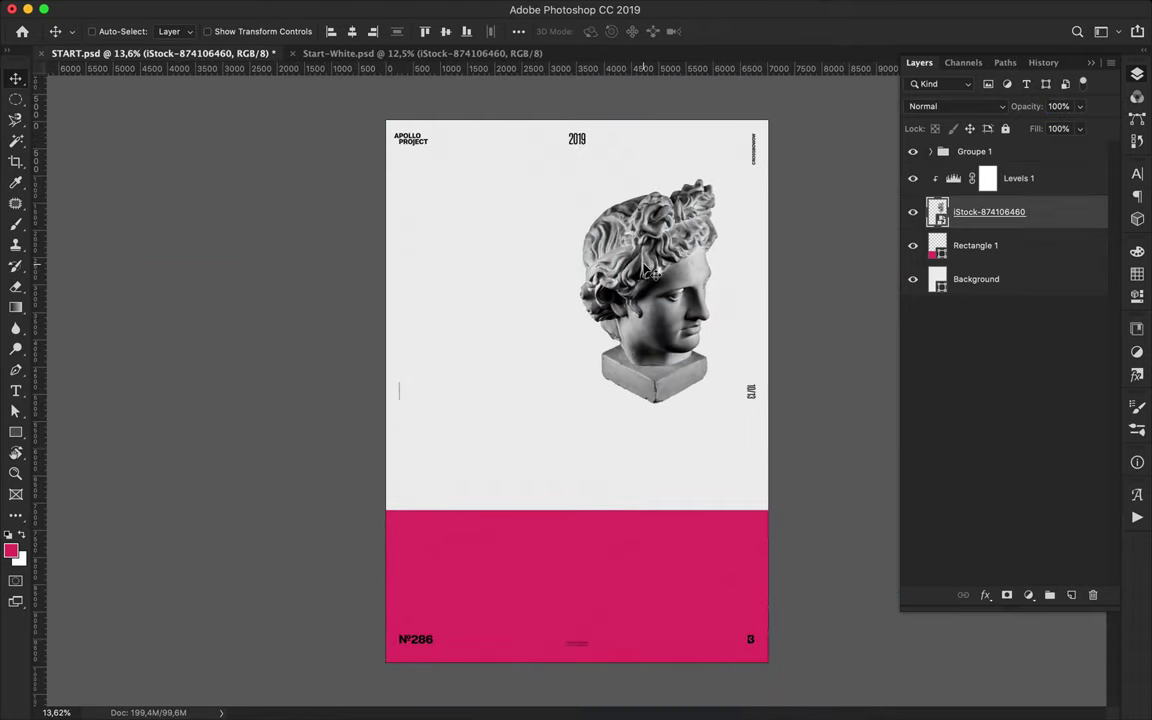
Shrink the bust and mirror its duplicate with Flip Horizontal
{"action": "key", "text": "ctrl+semicolon"}
{"action": "key", "text": "ctrl+t"}
{"action": "left_click_drag", "start_coordinate": [582, 387], "coordinate": [608, 358]}
{"action": "key", "text": "Return"}
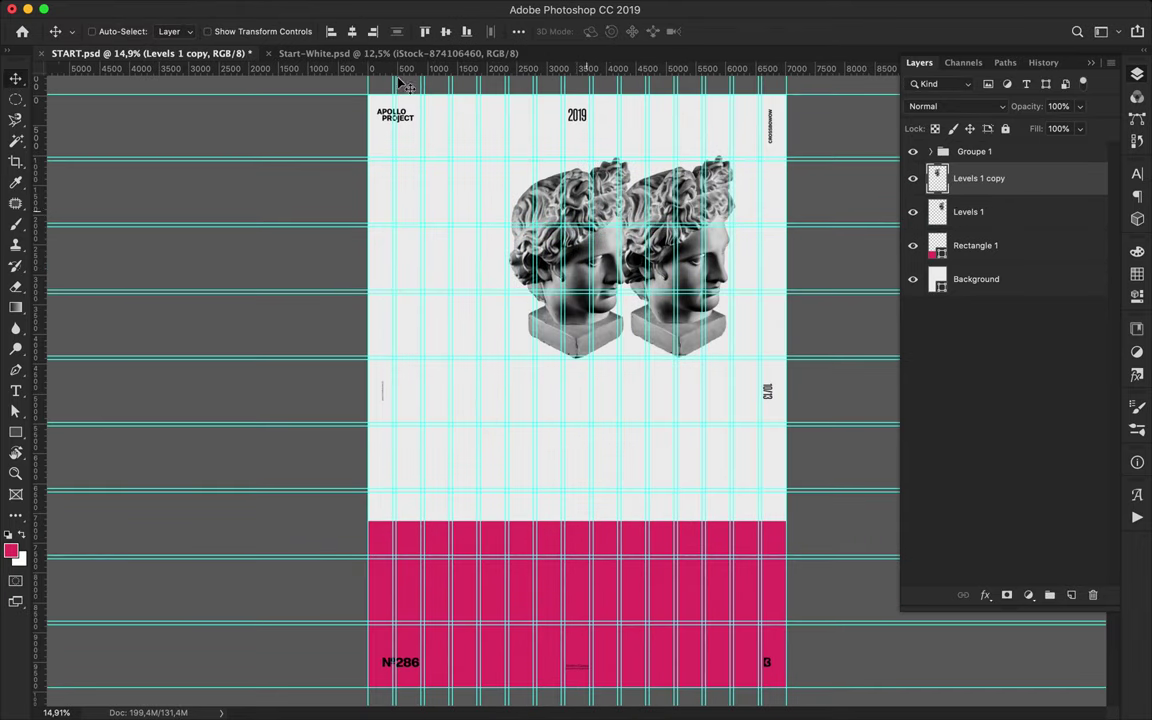
{"action": "left_click", "coordinate": [179, 8]}
{"action": "mouse_move", "coordinate": [219, 9]}
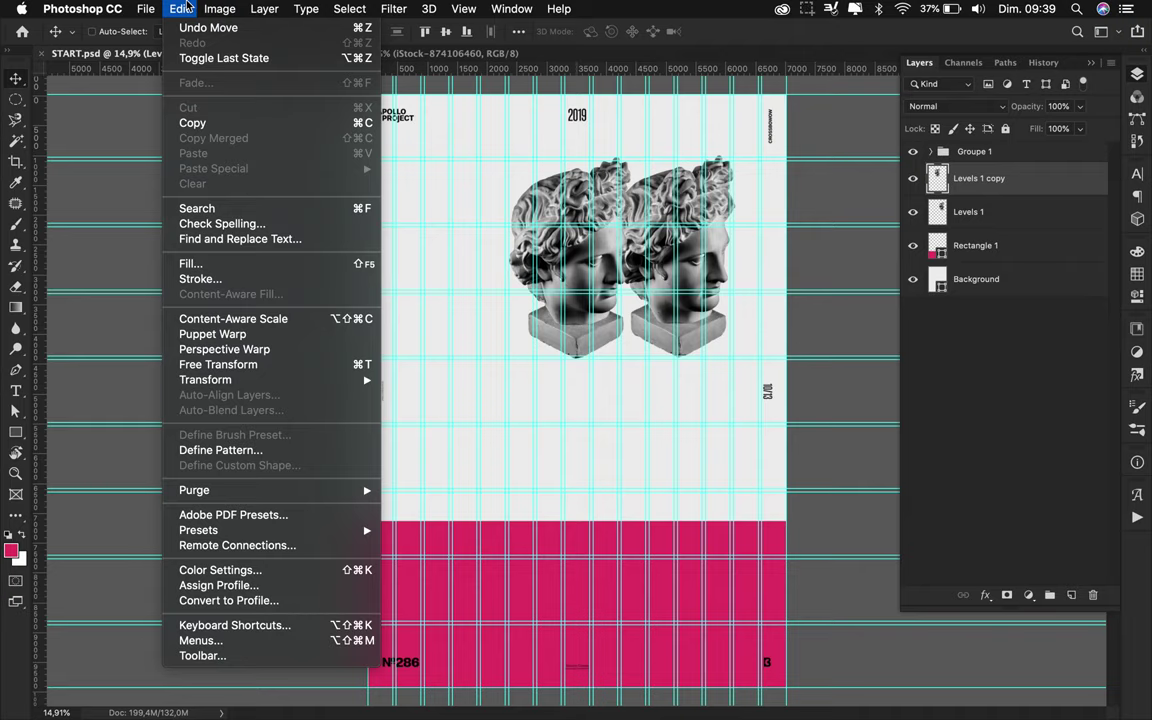
{"action": "left_click", "coordinate": [494, 561]}
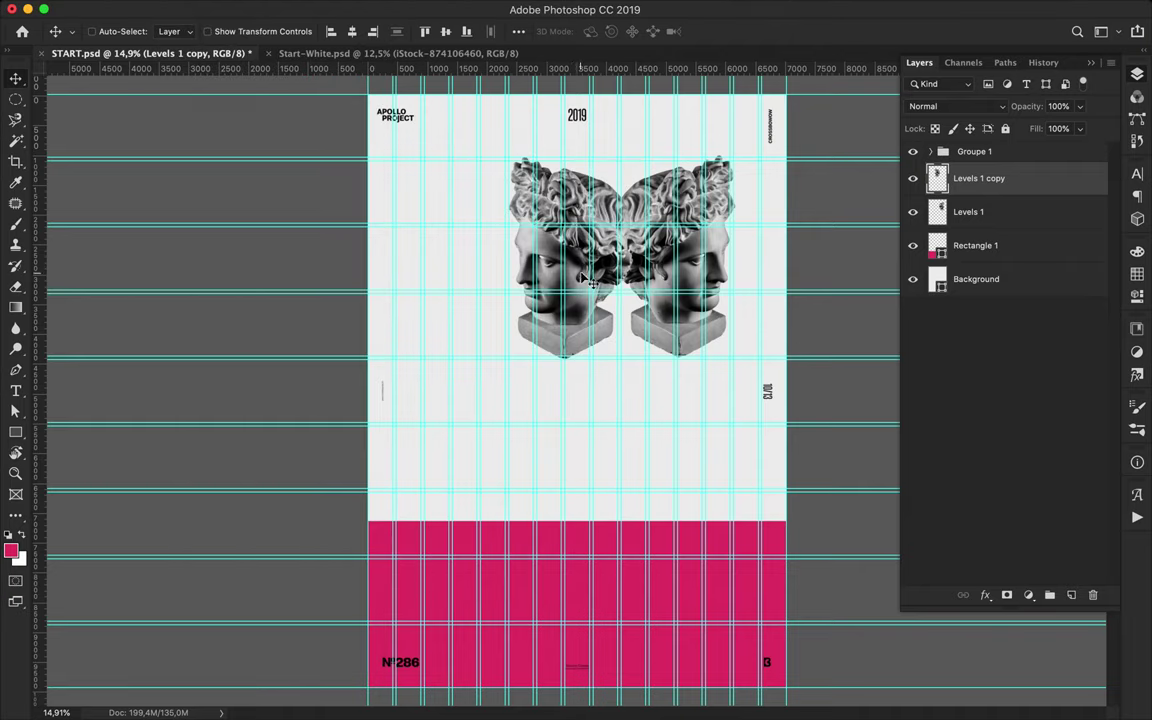
Paint a pink blob on a new layer and squash it to a smaller height
{"action": "key", "text": "ctrl+shift+alt+n"}
{"action": "key", "text": "b"}
{"action": "left_click_drag", "start_coordinate": [586, 257], "coordinate": [489, 244]}
{"action": "key", "text": "m"}
{"action": "key", "text": "ctrl+t"}
{"action": "mouse_move", "coordinate": [507, 358]}
{"action": "left_mouse_down"}
{"action": "mouse_move", "coordinate": [505, 222]}
{"action": "mouse_move", "coordinate": [372, 185]}
{"action": "mouse_move", "coordinate": [434, 196]}
{"action": "left_mouse_up"}
{"action": "key", "text": "Return"}
Select the three pink blob layers together with the Move tool
{"action": "key", "text": "v"}
{"action": "left_click", "coordinate": [408, 192], "text": "shift"}
{"action": "left_click", "coordinate": [379, 197], "text": "shift"}
Space the three pink blobs evenly and copy one further right along the row
{"action": "left_click", "coordinate": [518, 31]}
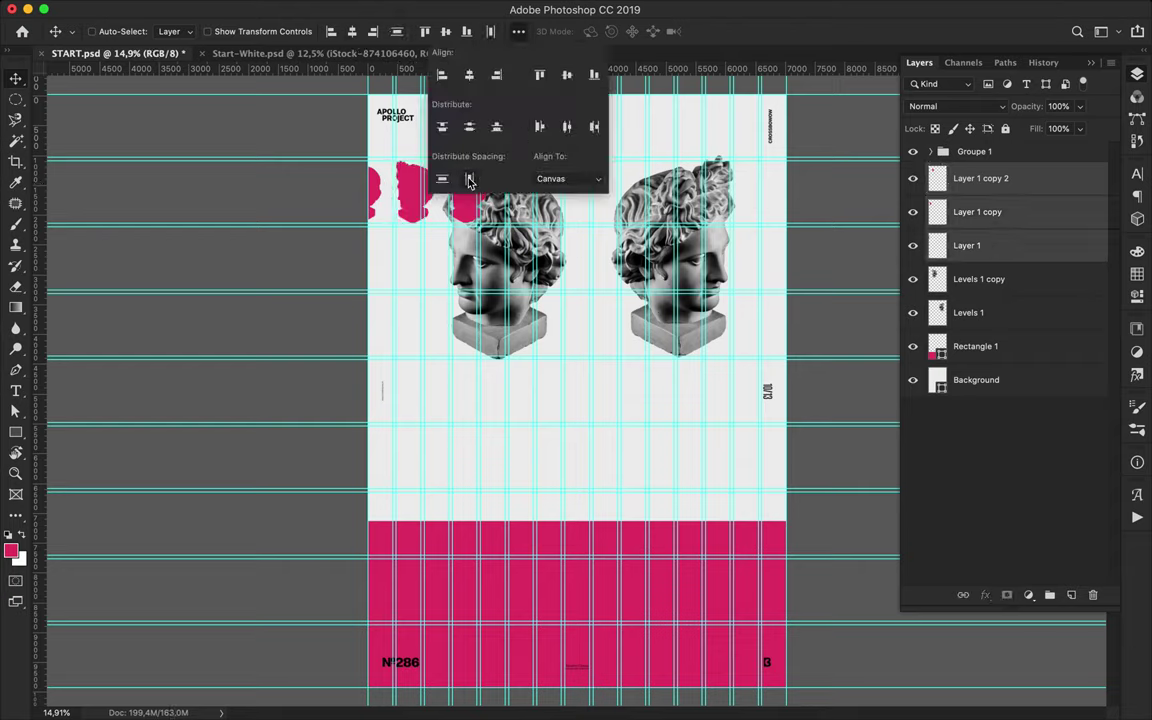
{"action": "left_click", "coordinate": [374, 180]}
{"action": "left_click", "coordinate": [405, 197]}
{"action": "left_click", "coordinate": [372, 194]}
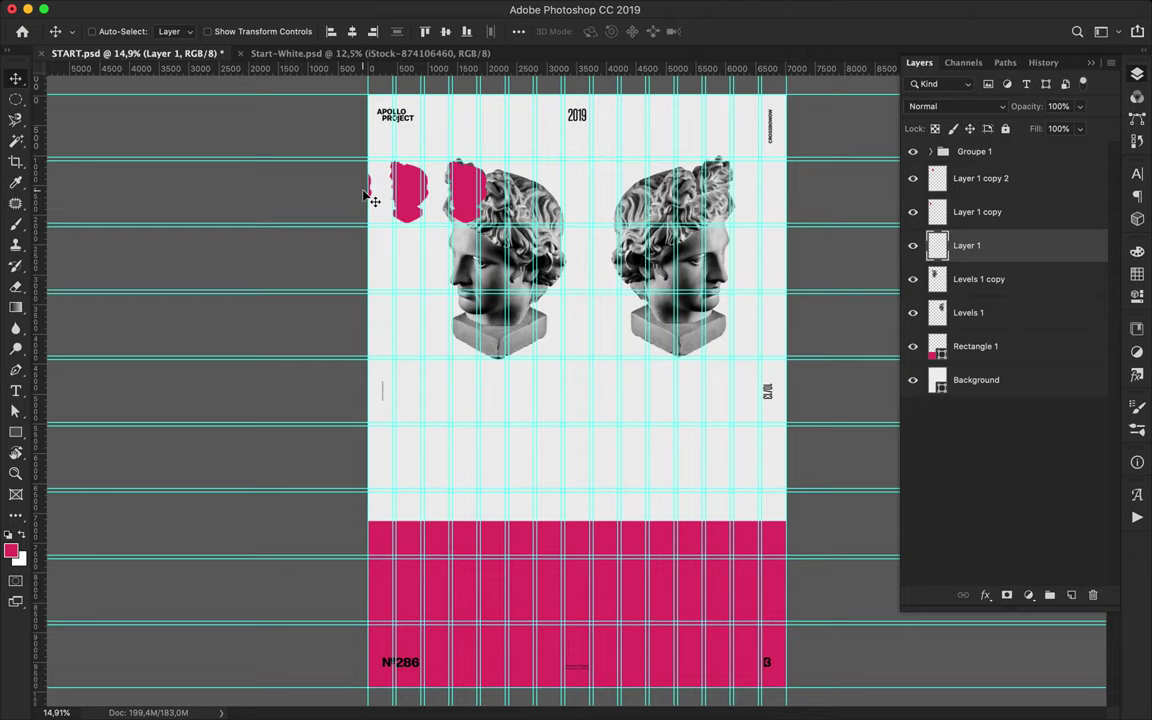
{"action": "left_click", "coordinate": [980, 178]}
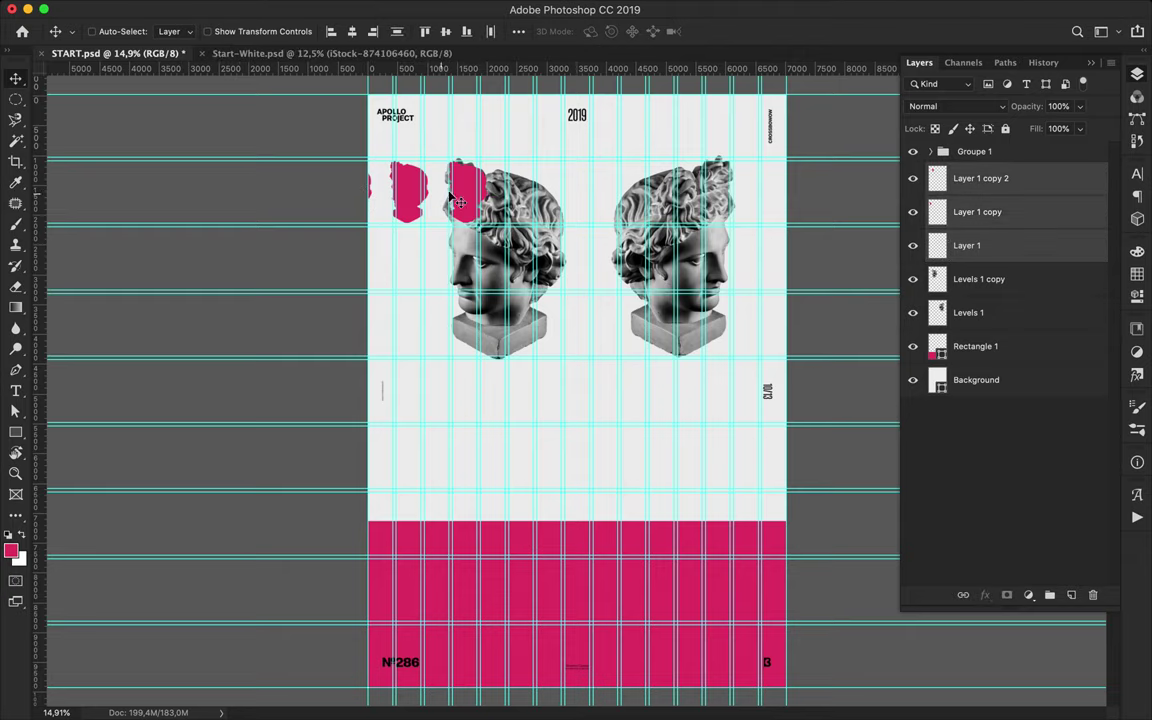
{"action": "left_click_drag", "start_coordinate": [293, 197], "coordinate": [583, 204]}
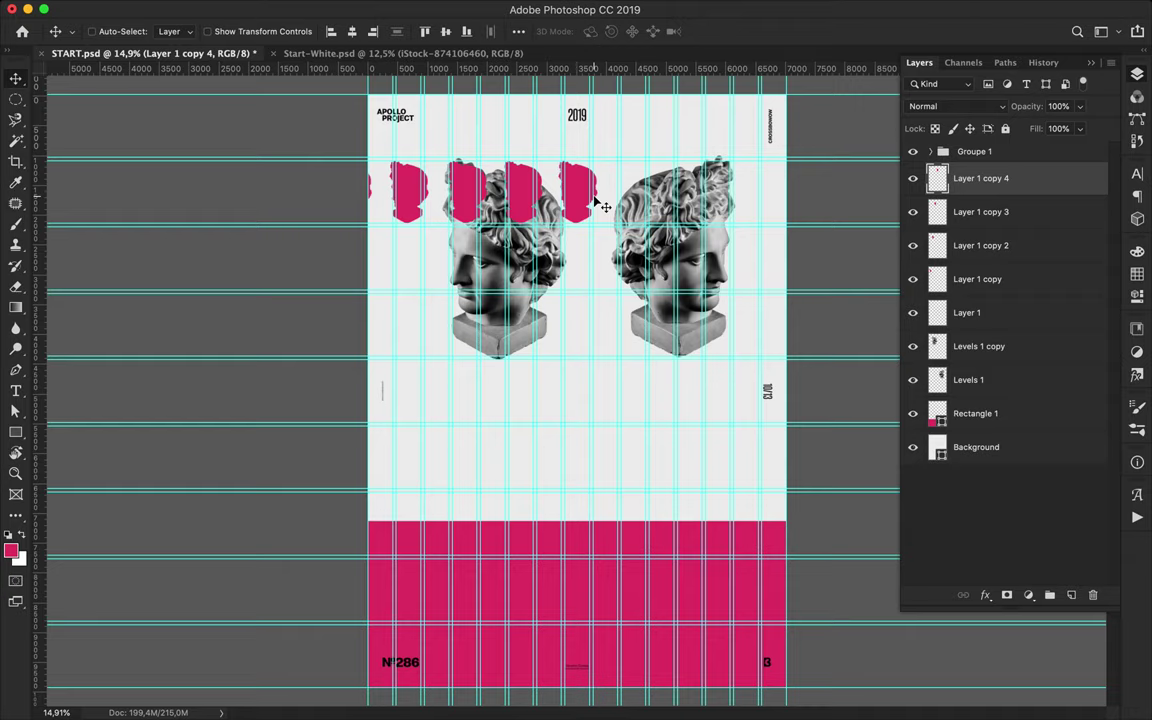
Evenly space the full blob row, merge it into one layer, and duplicate it into more rows
{"action": "left_click", "coordinate": [522, 200], "text": "shift"}
{"action": "left_click", "coordinate": [518, 31]}
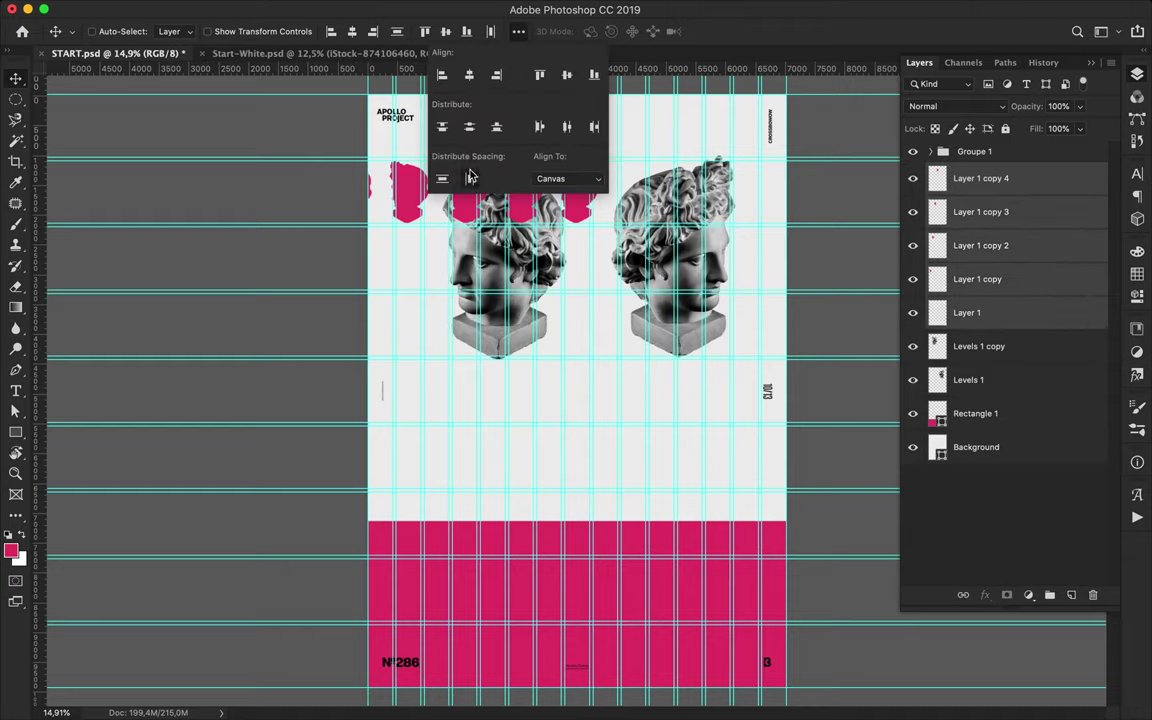
{"action": "left_click", "coordinate": [522, 200]}
{"action": "left_click", "coordinate": [408, 200], "text": "shift"}
{"action": "left_click", "coordinate": [372, 185], "text": "shift"}
{"action": "key", "text": "super+e"}
{"action": "mouse_move", "coordinate": [583, 190]}
{"action": "left_mouse_down"}
{"action": "mouse_move", "coordinate": [586, 459]}
{"action": "mouse_move", "coordinate": [869, 476]}
{"action": "left_mouse_up"}
{"action": "left_click_drag", "start_coordinate": [720, 470], "coordinate": [703, 404]}
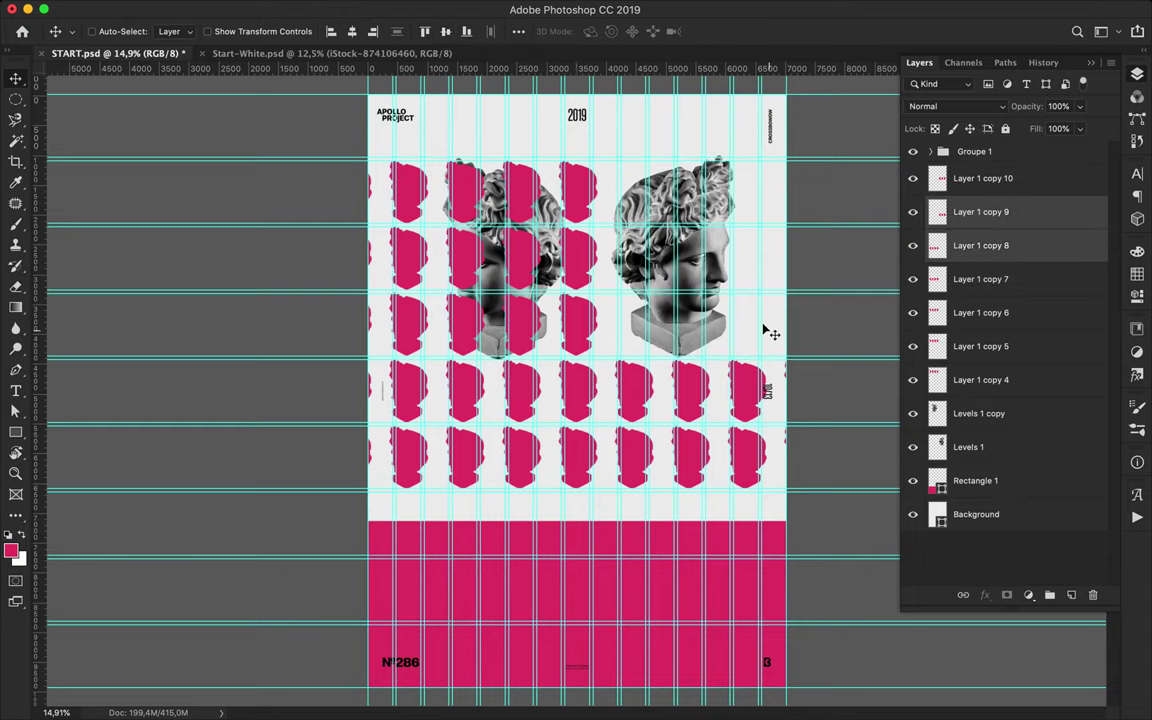
Select the blob row layers and merge them into one layer
{"action": "left_click", "coordinate": [518, 31]}
{"action": "left_click", "coordinate": [540, 411]}
{"action": "left_click", "coordinate": [525, 400]}
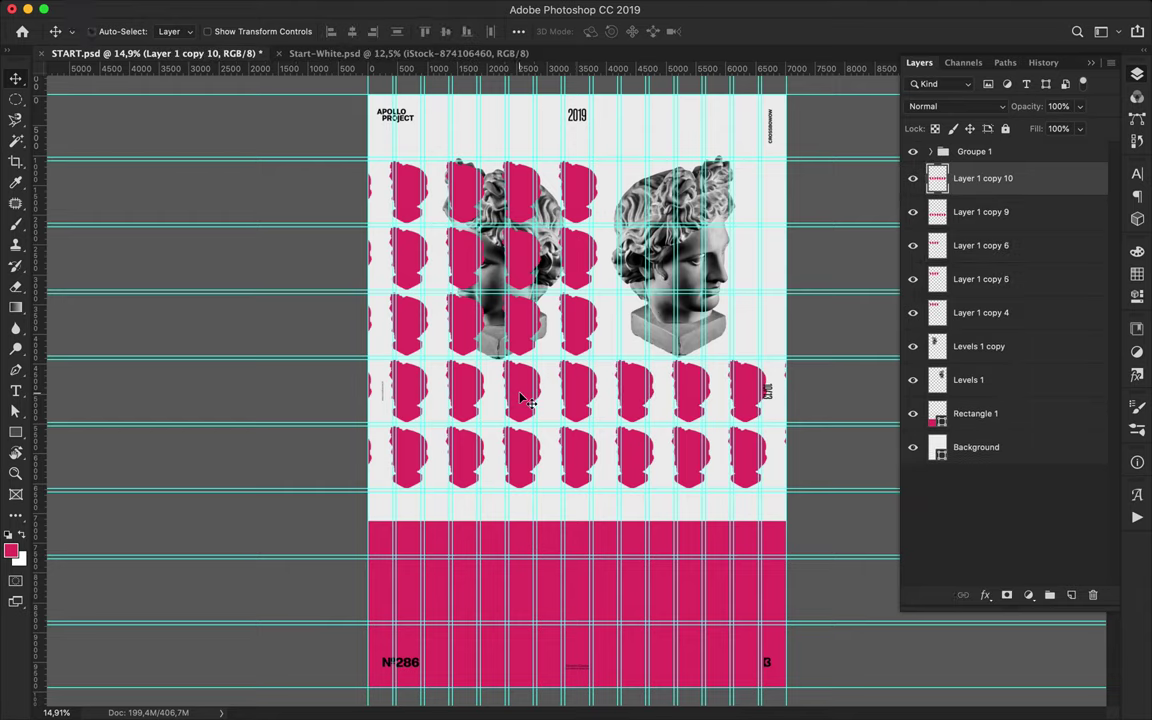
{"action": "key", "text": "Delete"}
{"action": "left_click", "coordinate": [521, 258], "text": "ctrl+shift"}
{"action": "left_click", "coordinate": [524, 210], "text": "ctrl+shift"}
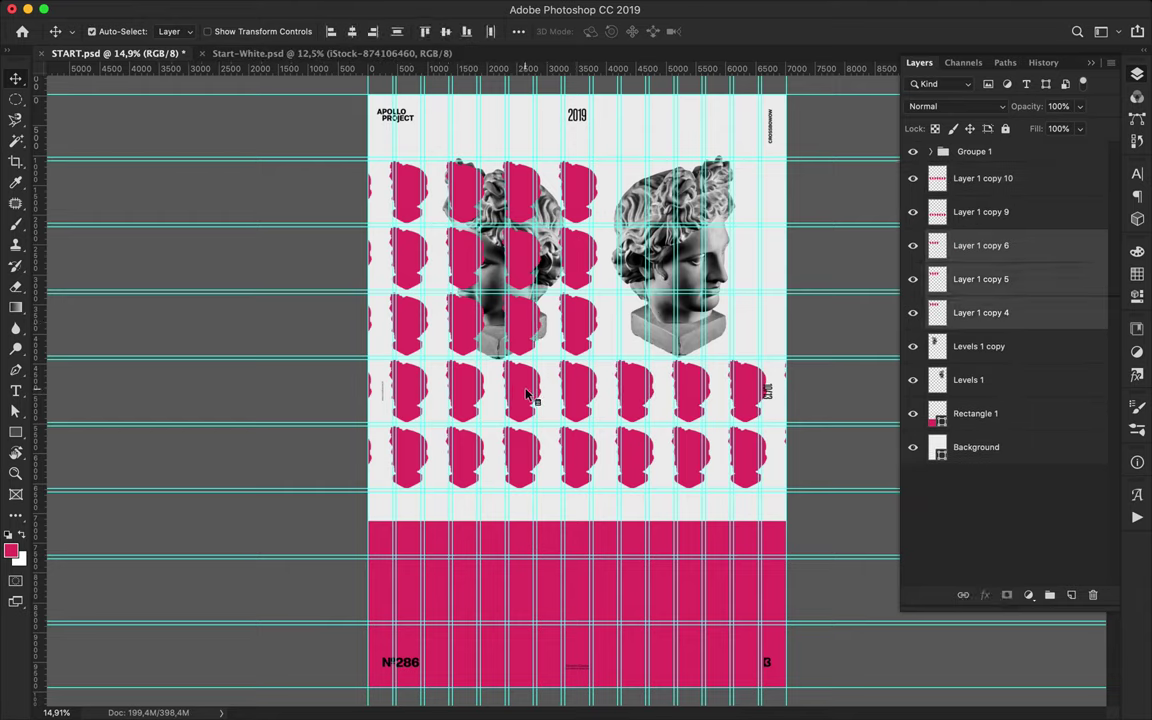
Delete the mirrored left bust and nudge the remaining bust into place
{"action": "left_click", "coordinate": [518, 31]}
{"action": "left_click", "coordinate": [982, 312]}
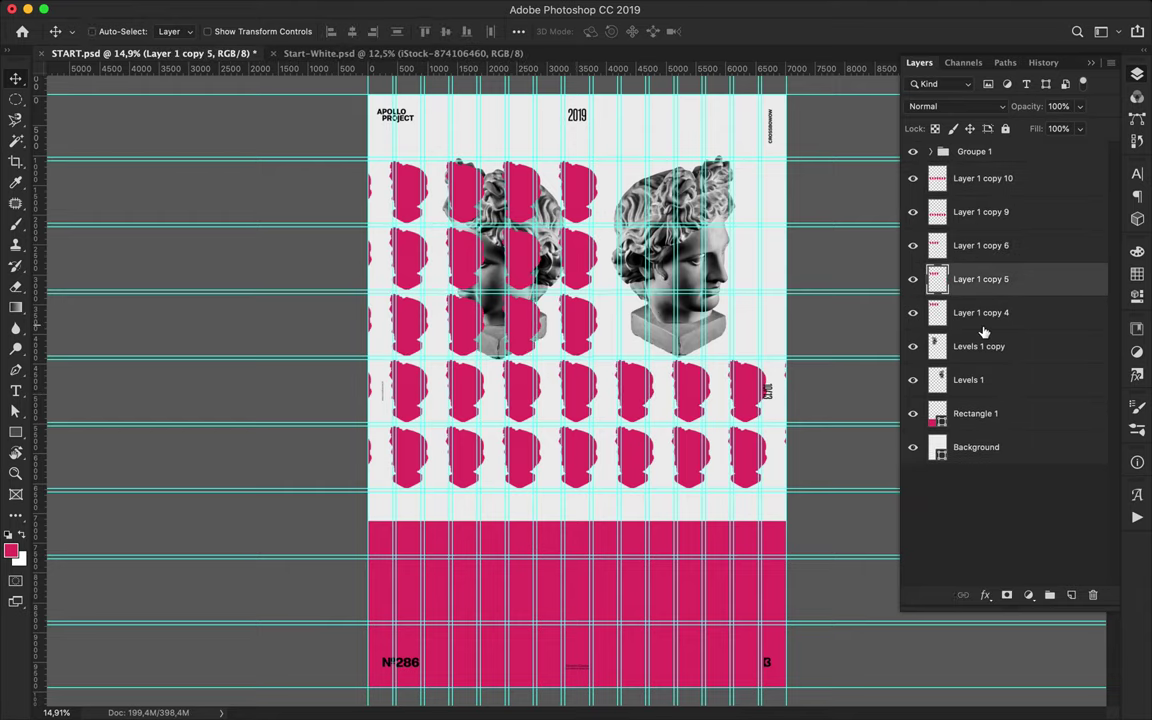
{"action": "left_click", "coordinate": [982, 211], "text": "shift"}
{"action": "key", "text": "Delete"}
{"action": "key", "text": "Delete"}
{"action": "left_click_drag", "start_coordinate": [620, 258], "coordinate": [616, 255]}
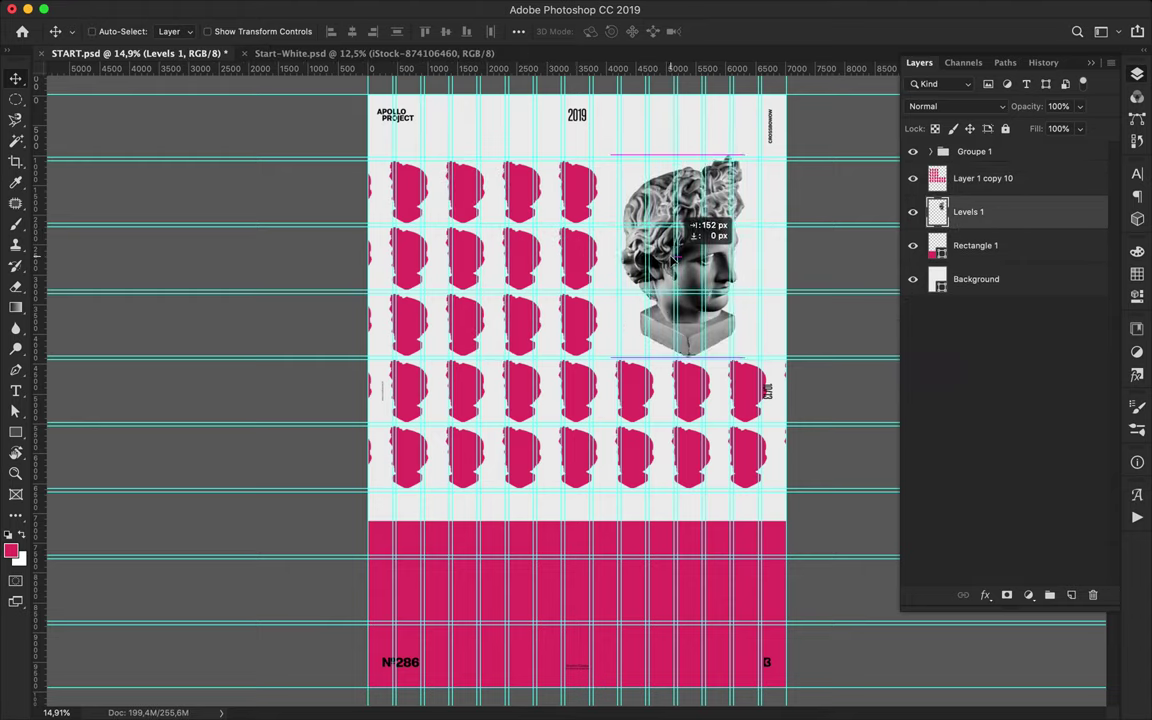
{"action": "left_click", "coordinate": [560, 540], "text": "ctrl"}
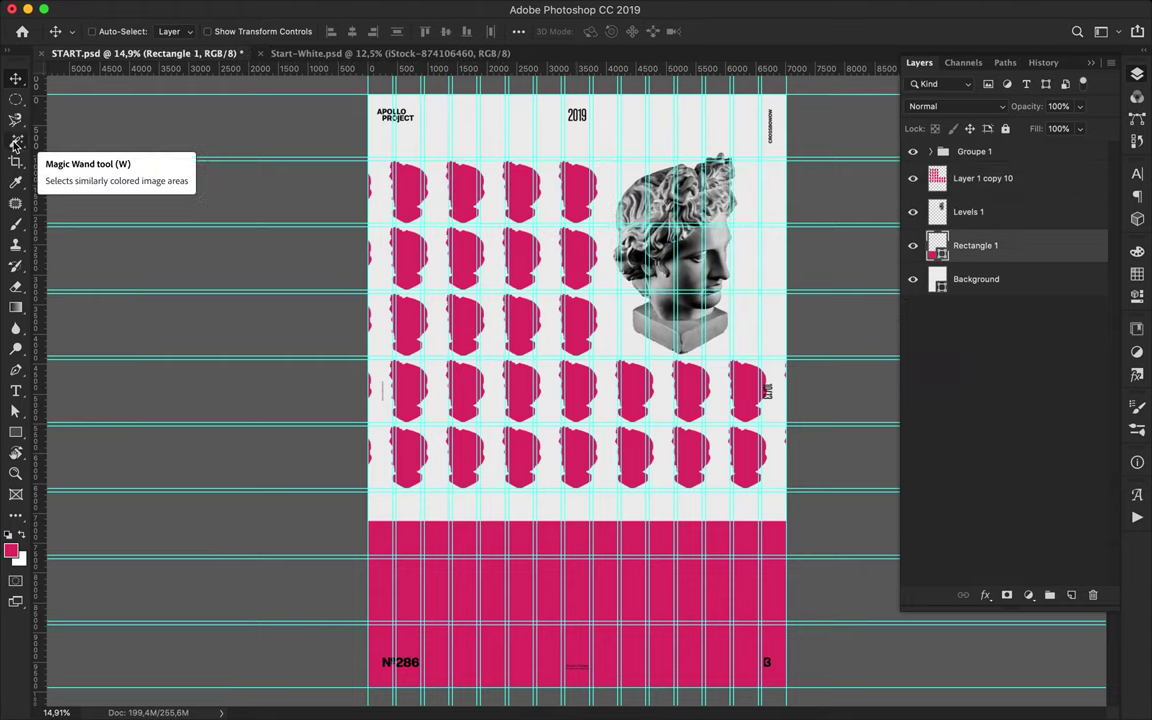
Enlarge the 365° text across the top of the poster
{"action": "key", "text": "t"}
{"action": "left_click", "coordinate": [462, 128]}
{"action": "type", "text": "365"}
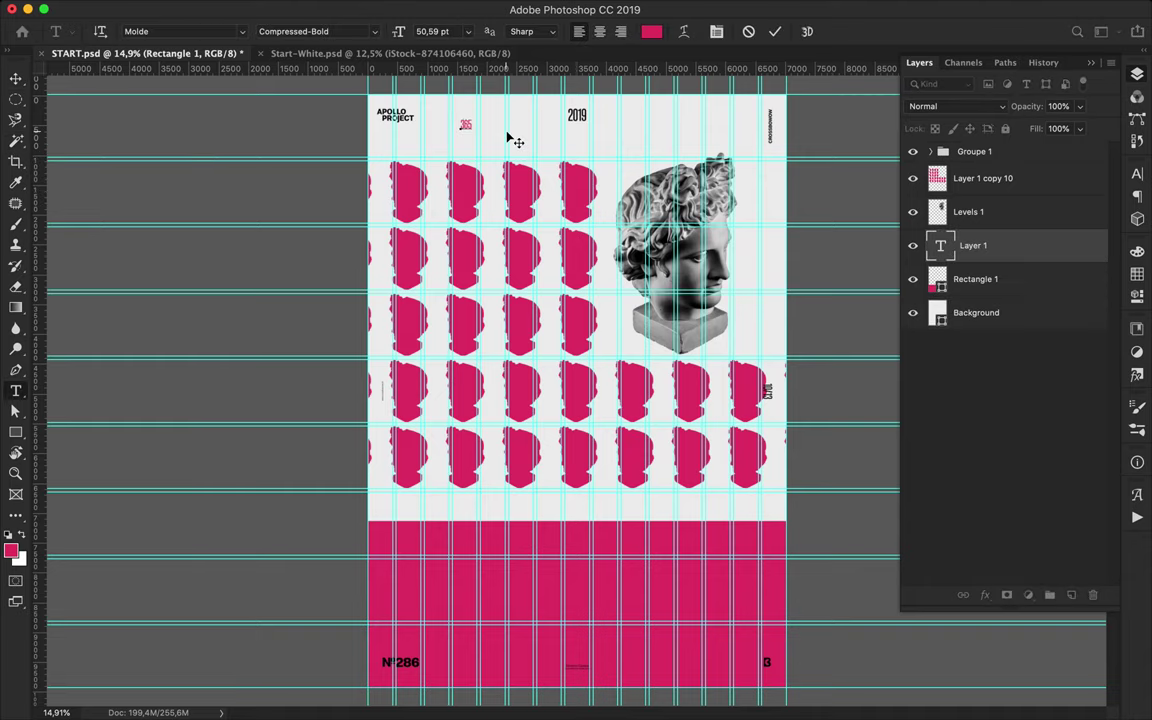
{"action": "left_click_drag", "start_coordinate": [476, 130], "coordinate": [730, 270]}
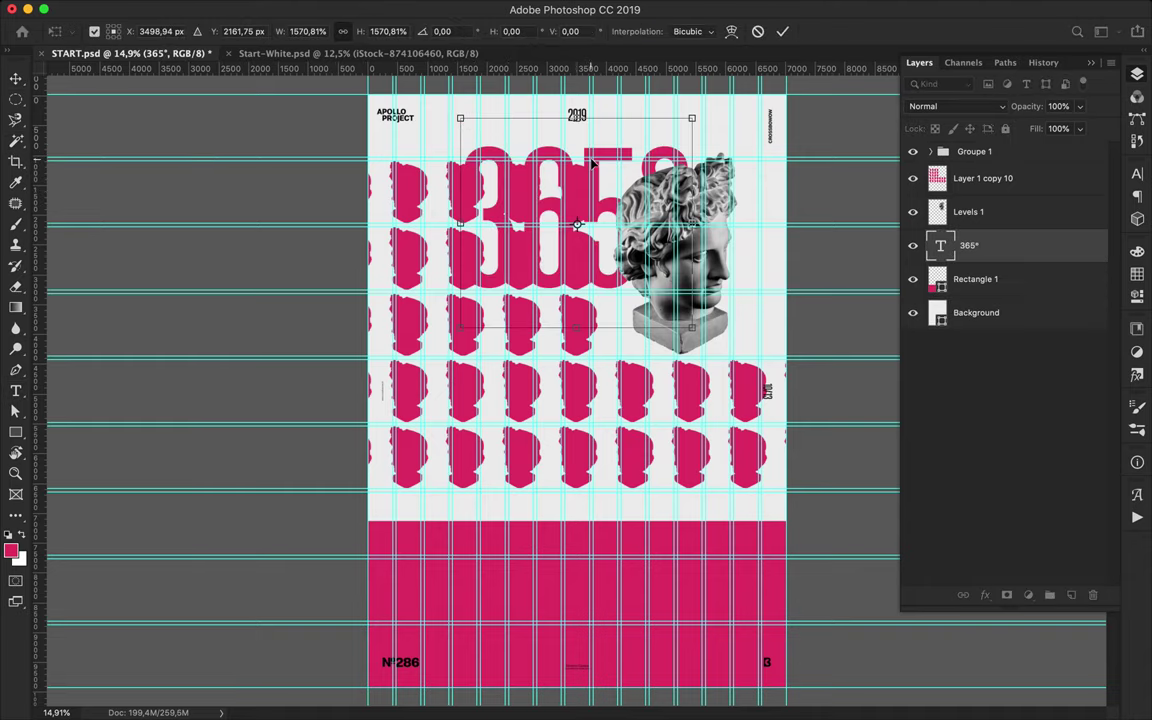
{"action": "key", "text": "Return"}
{"action": "left_click", "coordinate": [651, 31]}
{"action": "left_click", "coordinate": [790, 189]}
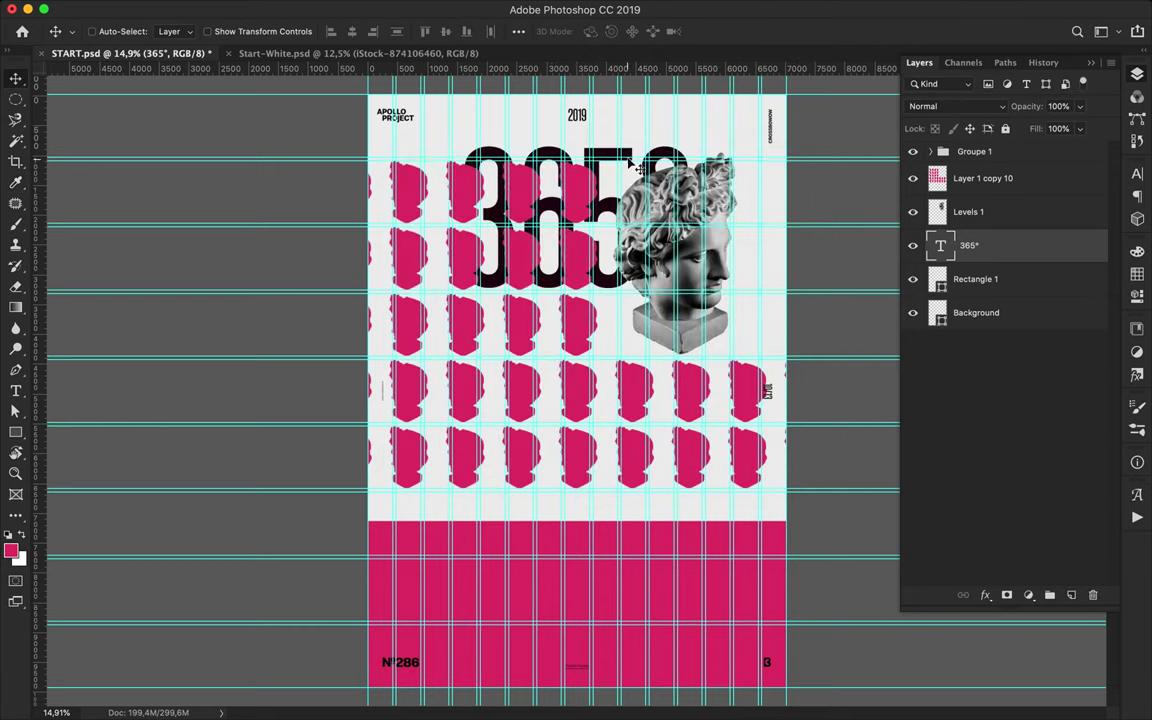
Scale the 365° text to about 155%, reposition it, and raise its layer above the pink heads
{"action": "key", "text": "v"}
{"action": "key", "text": "ctrl+t"}
{"action": "left_click_drag", "start_coordinate": [622, 322], "coordinate": [745, 428]}
{"action": "left_click_drag", "start_coordinate": [540, 300], "coordinate": [522, 318]}
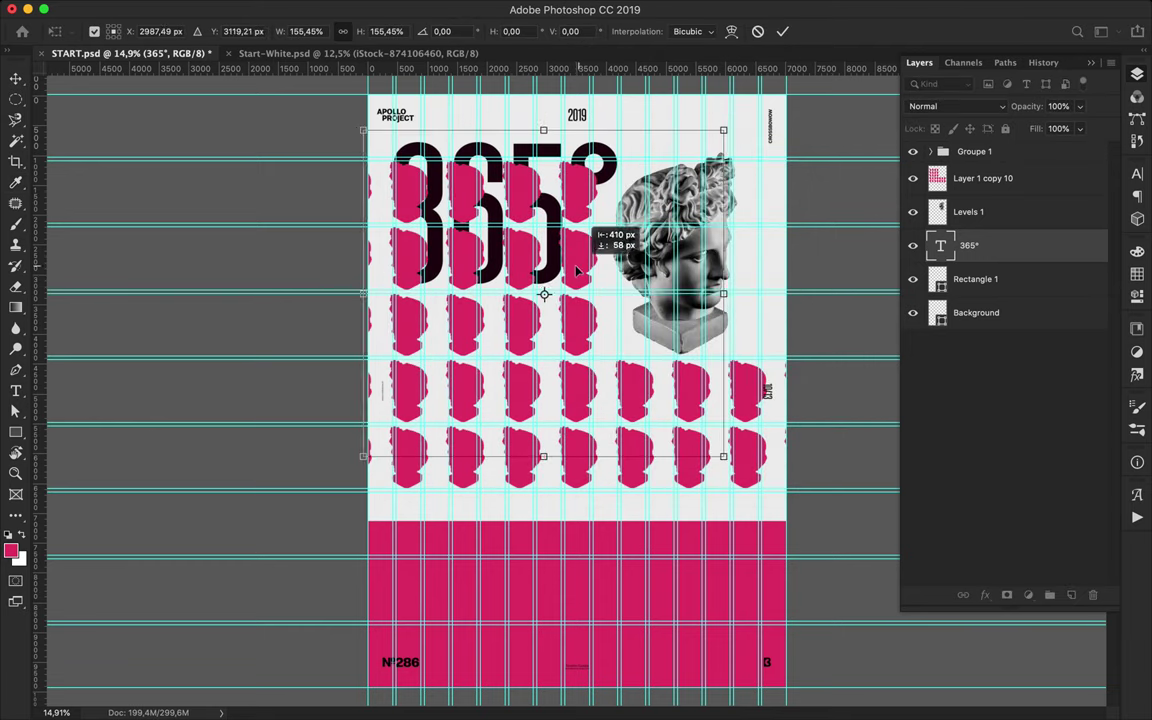
{"action": "key", "text": "Return"}
{"action": "left_click_drag", "start_coordinate": [970, 245], "coordinate": [1022, 172]}
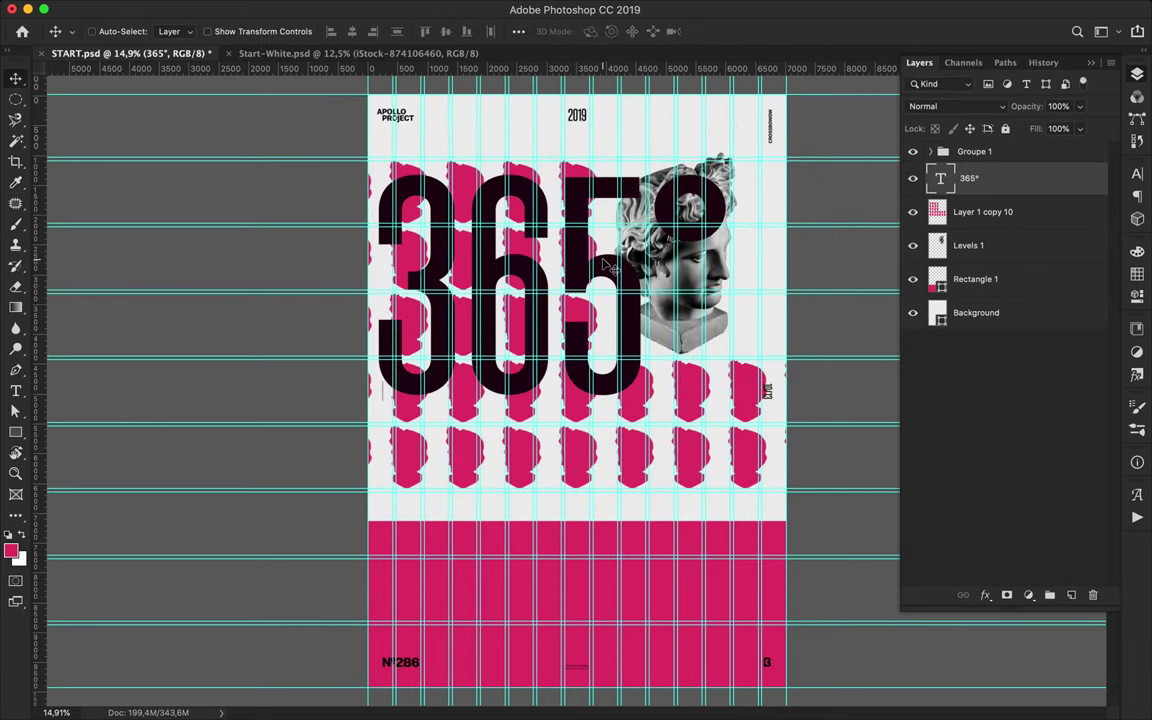
Set the 365° digits to Molde Compressed-Thin with tracking 80
{"action": "key", "text": "t"}
{"action": "left_click", "coordinate": [295, 31]}
{"action": "left_click", "coordinate": [310, 67]}
{"action": "left_click", "coordinate": [295, 31]}
{"action": "left_click", "coordinate": [332, 14]}
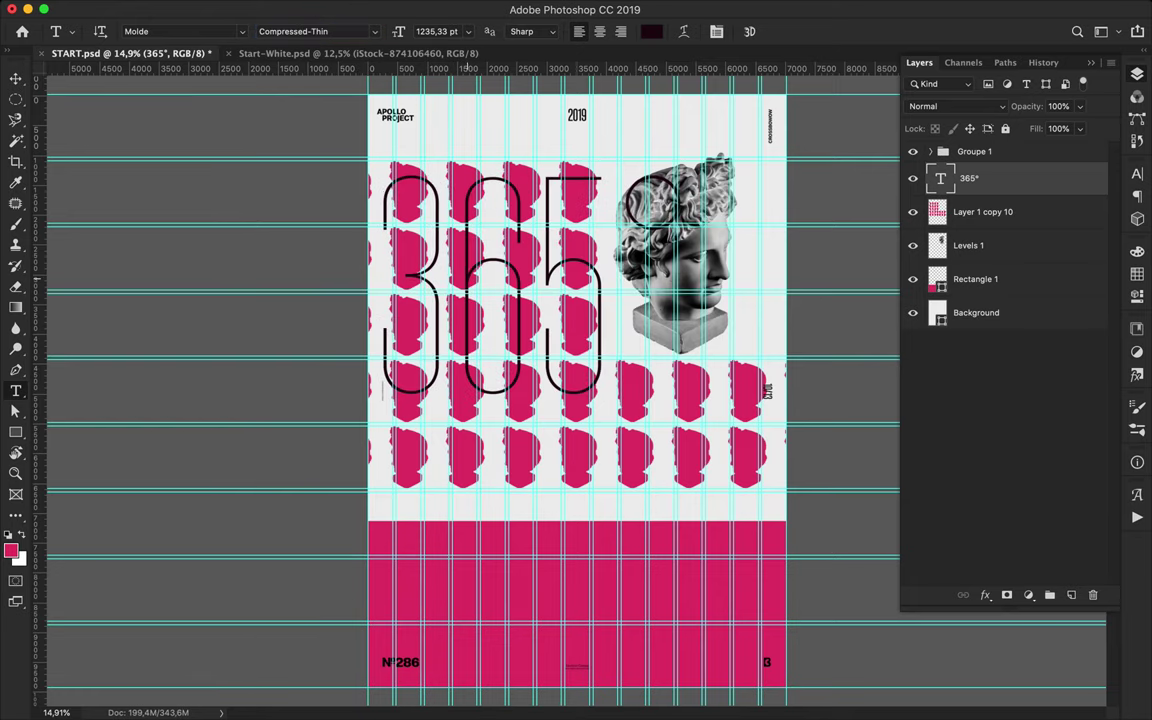
{"action": "key", "text": "v"}
{"action": "left_click_drag", "start_coordinate": [476, 288], "coordinate": [486, 288]}
{"action": "left_click", "coordinate": [1137, 173]}
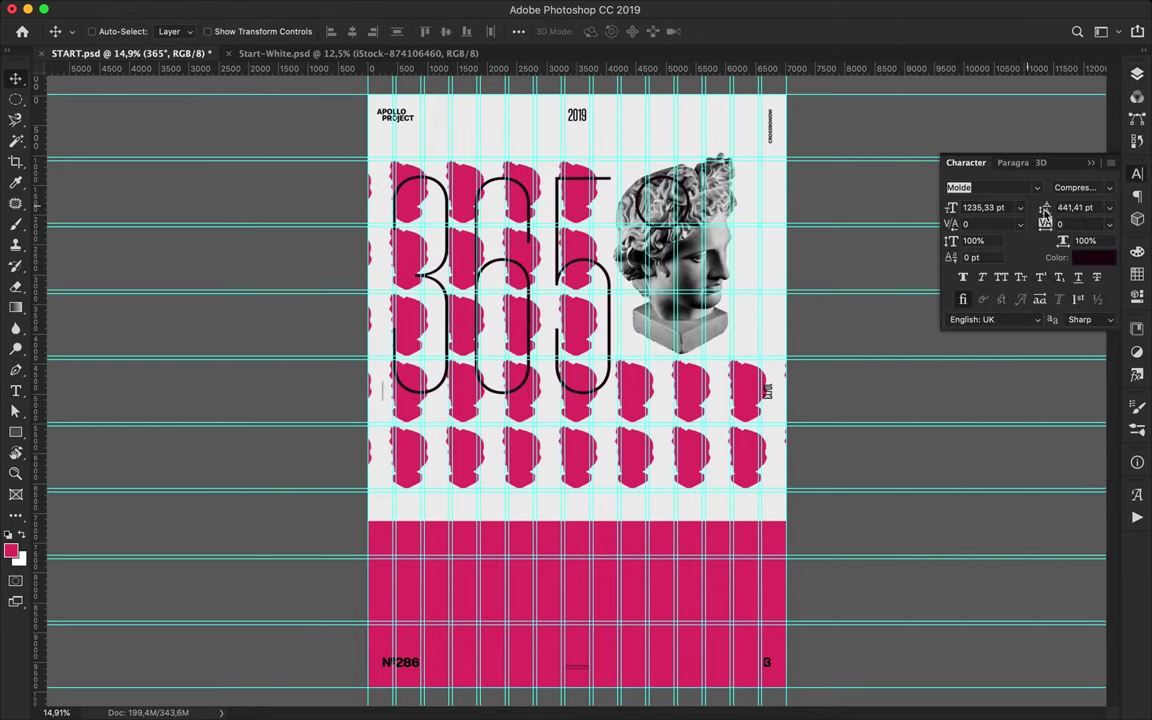
{"action": "key", "text": "Up"}
{"action": "key", "text": "Up"}
{"action": "key", "text": "Up"}
{"action": "key", "text": "Up"}
{"action": "key", "text": "Up"}
{"action": "key", "text": "Up"}
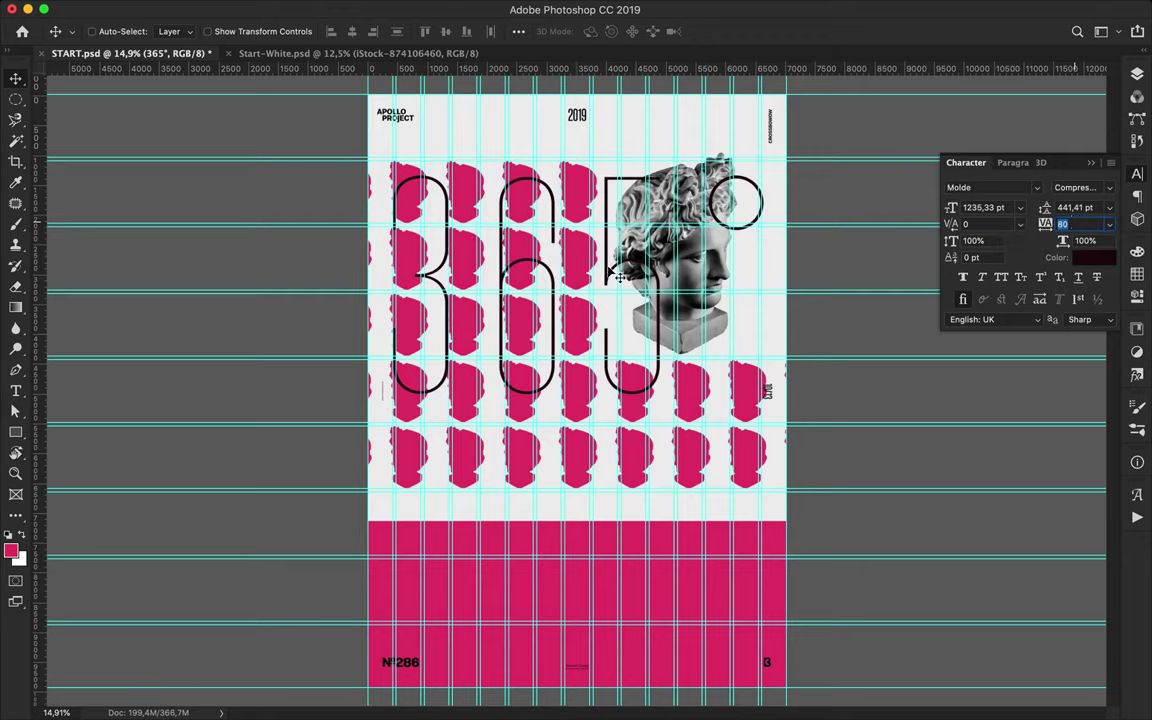
{"action": "left_click_drag", "start_coordinate": [646, 273], "coordinate": [641, 273]}
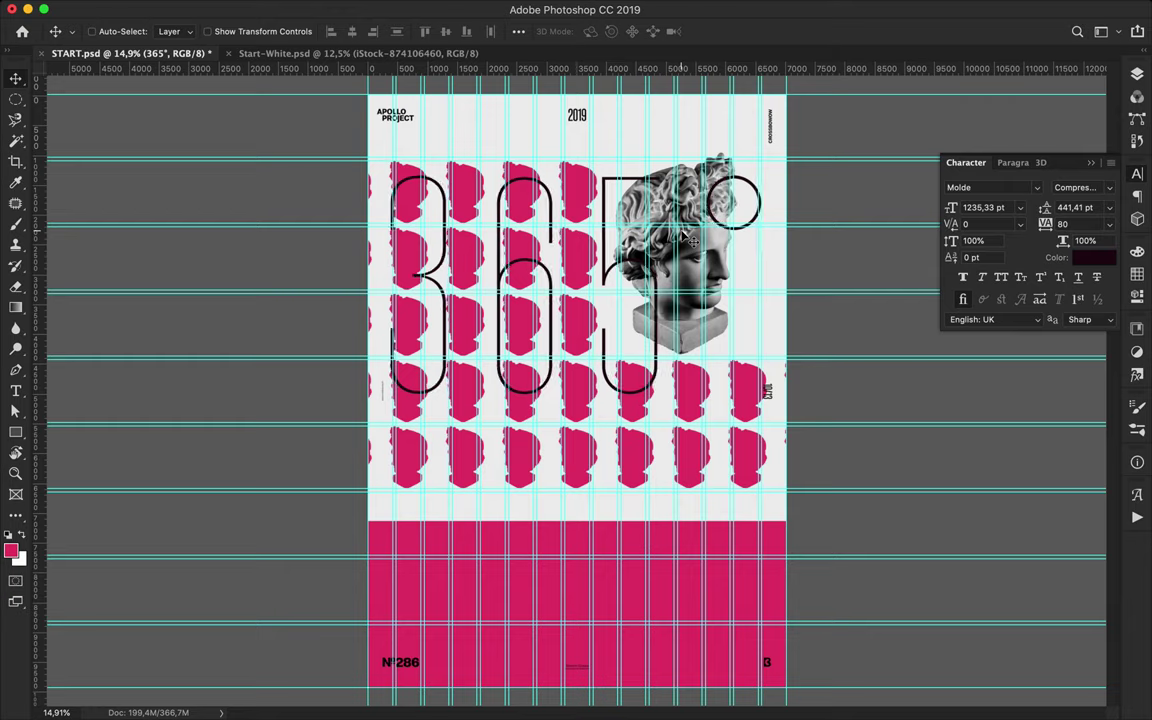
Duplicate the pink heads layer and view the whole poster
{"action": "key", "text": "F7"}
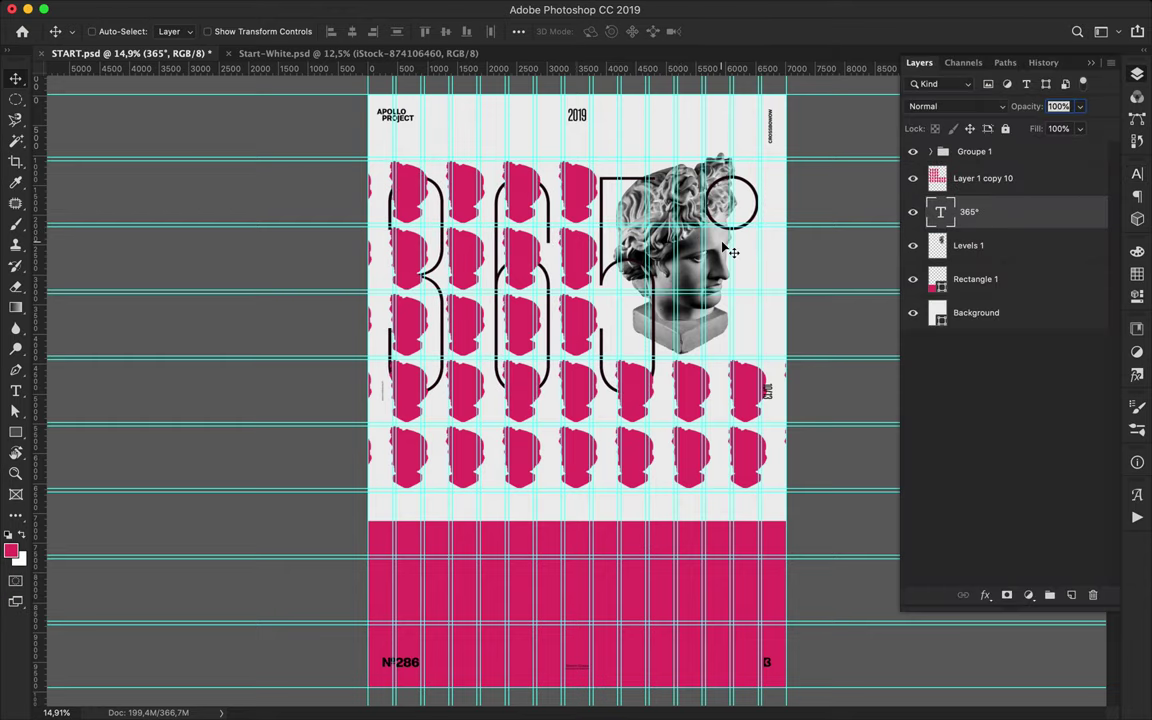
{"action": "left_click_drag", "start_coordinate": [411, 193], "coordinate": [595, 130]}
{"action": "key", "text": "ctrl+minus"}
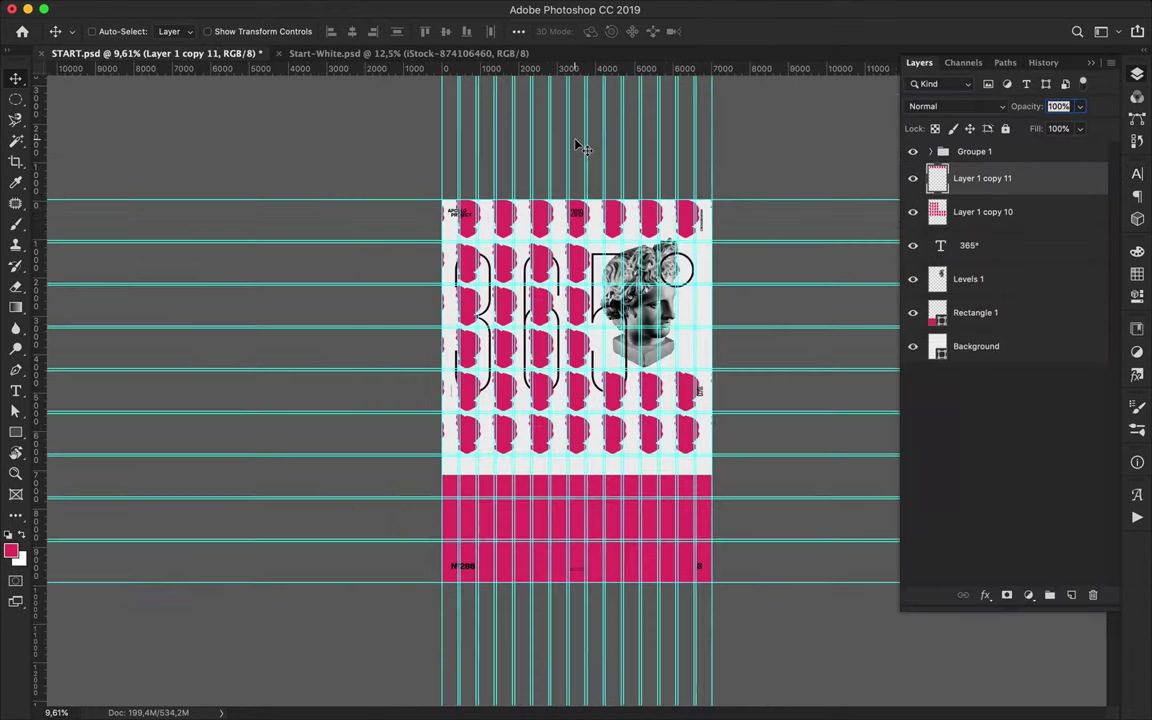
Try the polygonal lasso, then cancel it and zoom back in on the poster
{"action": "key", "text": "l"}
{"action": "right_click", "coordinate": [16, 119]}
{"action": "left_click", "coordinate": [90, 131]}
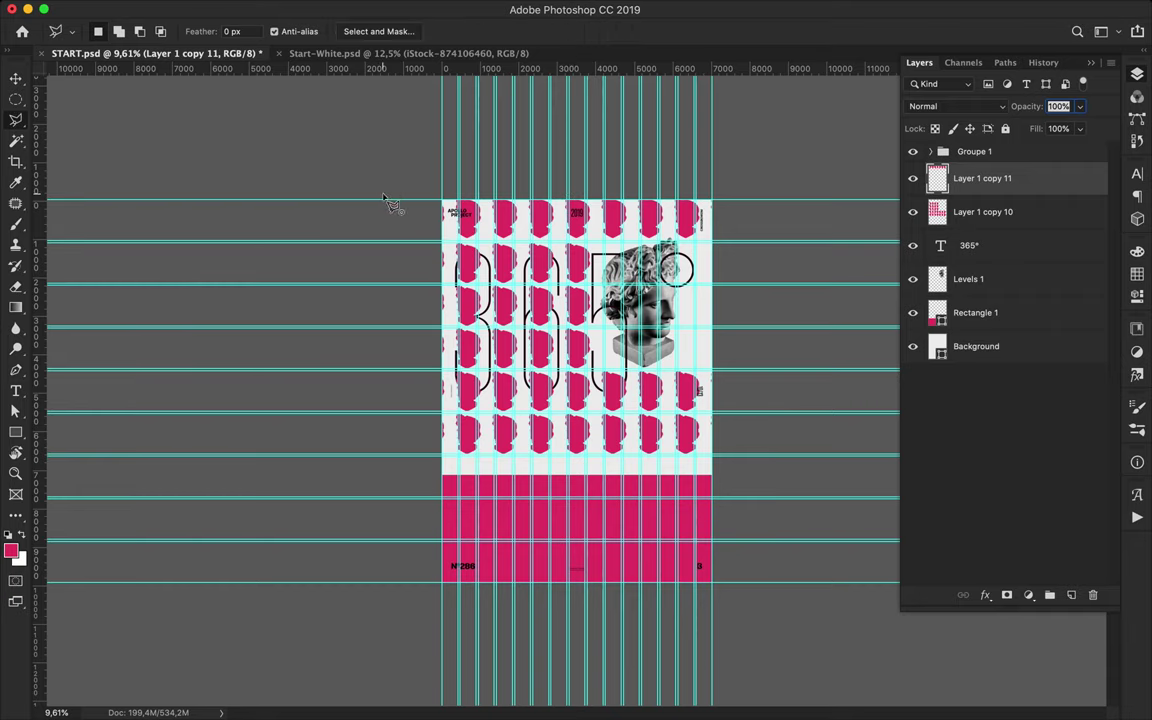
{"action": "key", "text": "ctrl+minus"}
{"action": "key", "text": "Escape"}
{"action": "key", "text": "v"}
{"action": "key", "text": "ctrl+plus"}
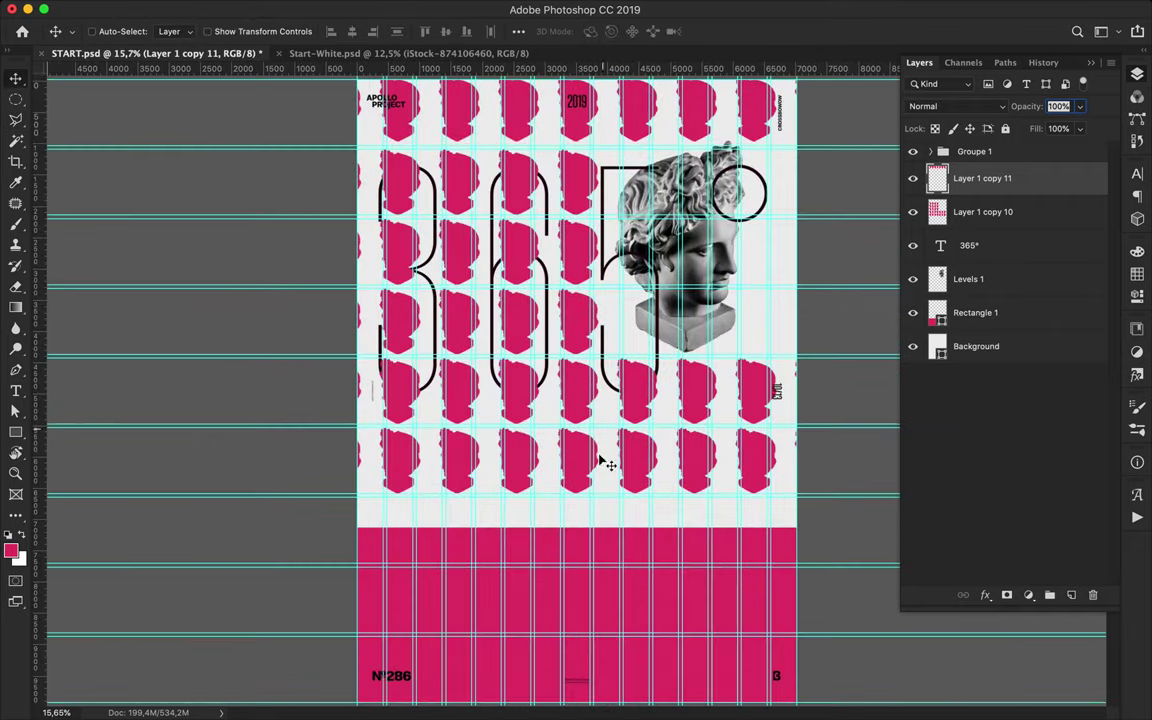
Select a pink head on the lower heads layer and paint it black
{"action": "left_click", "coordinate": [586, 462], "text": "ctrl"}
{"action": "left_click", "coordinate": [695, 277], "text": "ctrl"}
{"action": "left_click", "coordinate": [586, 412]}
{"action": "key", "text": "w"}
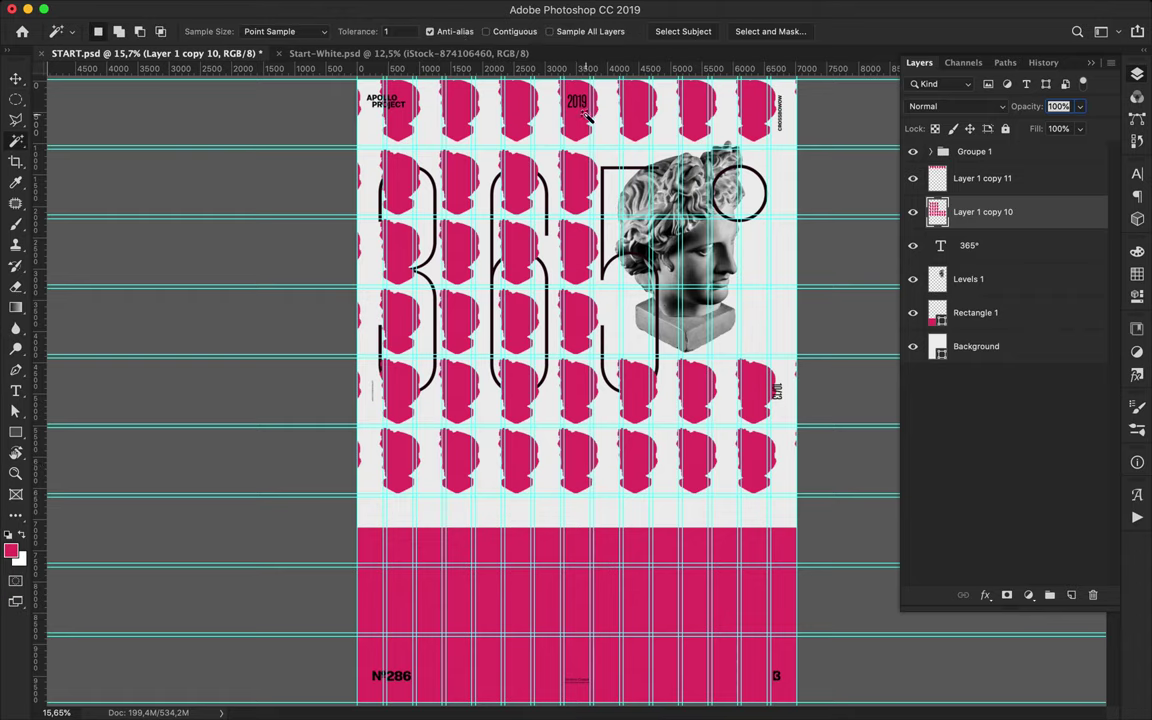
{"action": "key", "text": "b"}
{"action": "key", "text": "d"}
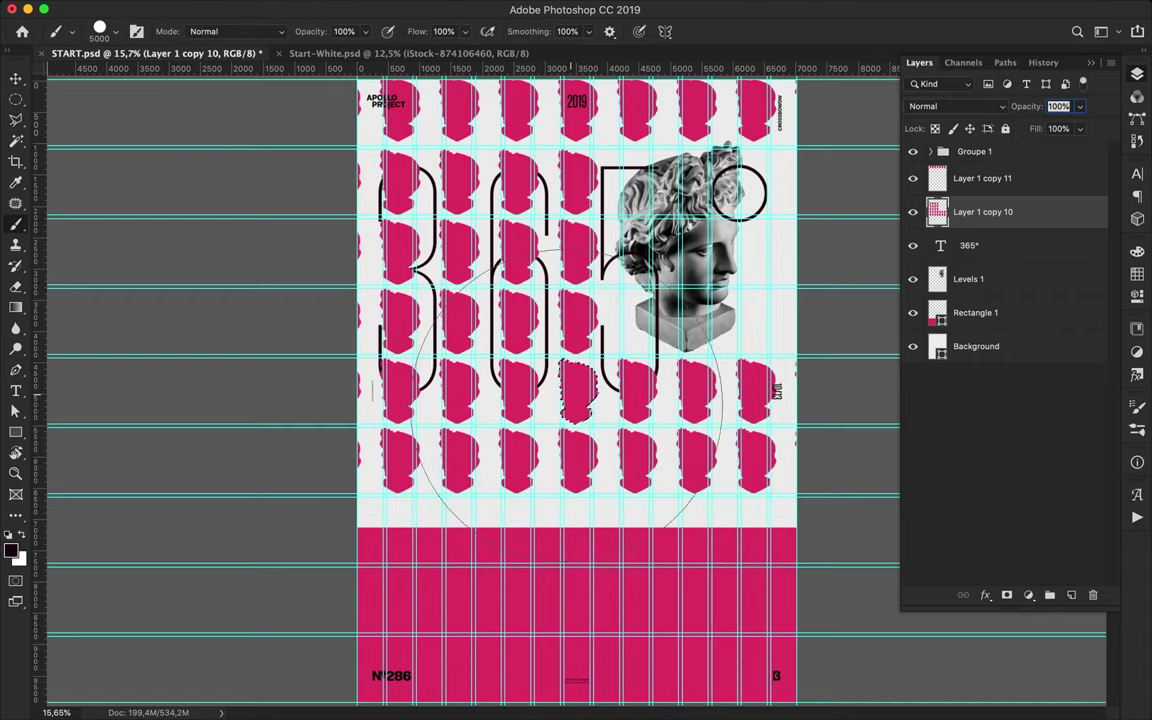
{"action": "left_click", "coordinate": [578, 390]}
Recolour another lower head and a top-row head black
{"action": "key", "text": "v"}
{"action": "key", "text": "w"}
{"action": "left_click", "coordinate": [400, 460]}
{"action": "key", "text": "b"}
{"action": "left_click", "coordinate": [400, 460]}
{"action": "key", "text": "v"}
{"action": "key", "text": "w"}
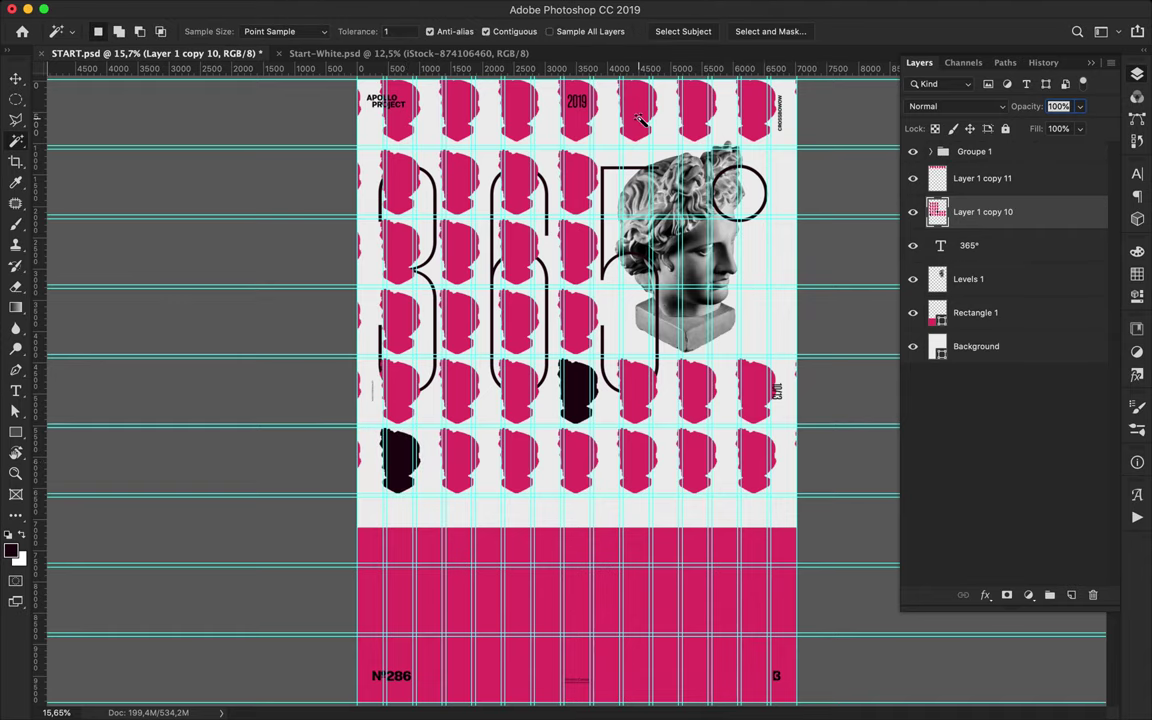
{"action": "key", "text": "alt+bracketright"}
{"action": "key", "text": "b"}
{"action": "left_click", "coordinate": [638, 110]}
{"action": "key", "text": "m"}
{"action": "key", "text": "v"}
Undo a trial duplicate of the heads, then delete a region of the upper heads layer
{"action": "scroll", "coordinate": [600, 300], "scroll_direction": "up", "scroll_amount": 5}
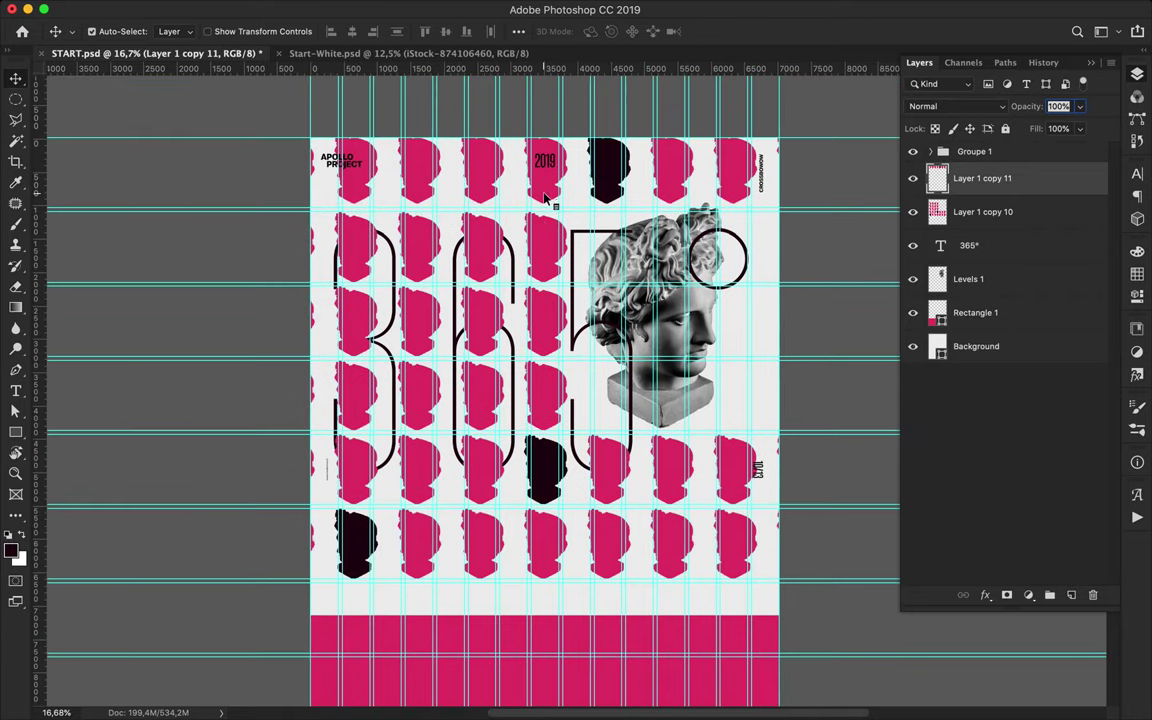
{"action": "left_click_drag", "start_coordinate": [545, 197], "coordinate": [575, 627]}
{"action": "key", "text": "ctrl+z"}
{"action": "key", "text": "ctrl+z"}
{"action": "key", "text": "m"}
{"action": "left_click_drag", "start_coordinate": [316, 188], "coordinate": [818, 470]}
{"action": "key", "text": "Delete"}
{"action": "key", "text": "v"}
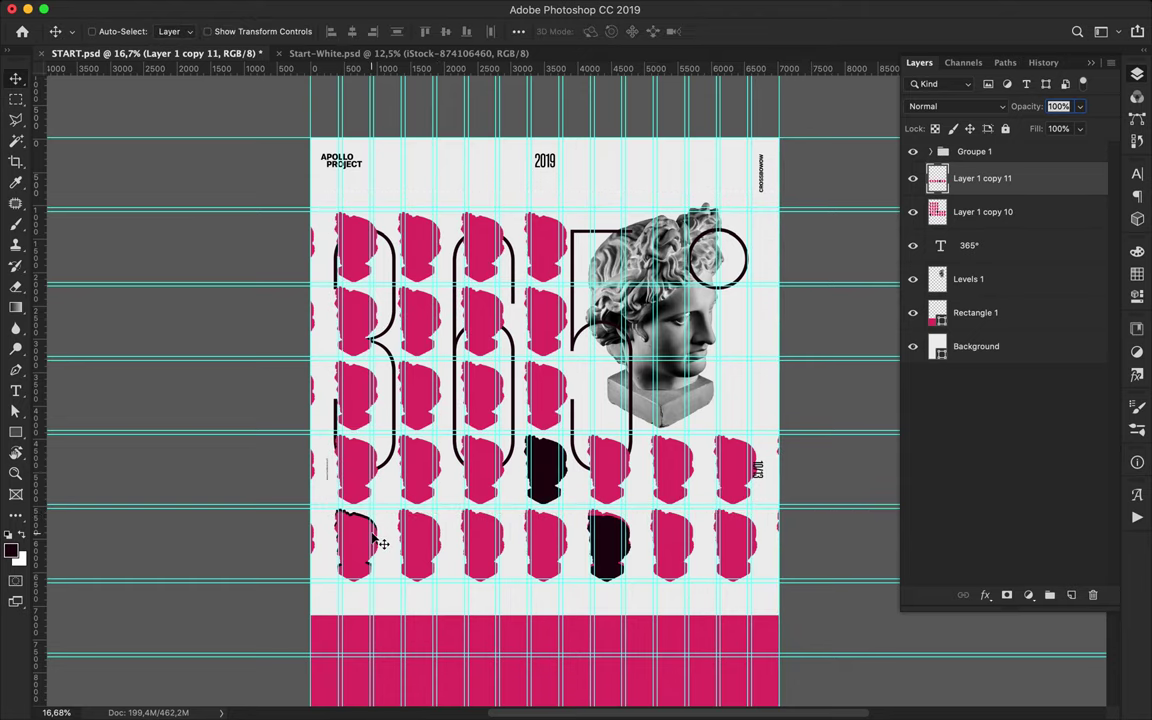
Shift the bottom row of heads to the right
{"action": "key", "text": "m"}
{"action": "left_click", "coordinate": [419, 121]}
{"action": "key", "text": "v"}
{"action": "mouse_move", "coordinate": [448, 545]}
{"action": "left_mouse_down"}
{"action": "mouse_move", "coordinate": [563, 546]}
{"action": "mouse_move", "coordinate": [585, 565]}
{"action": "left_mouse_up"}
{"action": "key", "text": "m"}
{"action": "mouse_move", "coordinate": [519, 437]}
{"action": "left_mouse_down"}
{"action": "mouse_move", "coordinate": [701, 537]}
{"action": "mouse_move", "coordinate": [730, 182]}
{"action": "left_mouse_up"}
{"action": "key", "text": "ctrl+d"}
{"action": "key", "text": "v"}
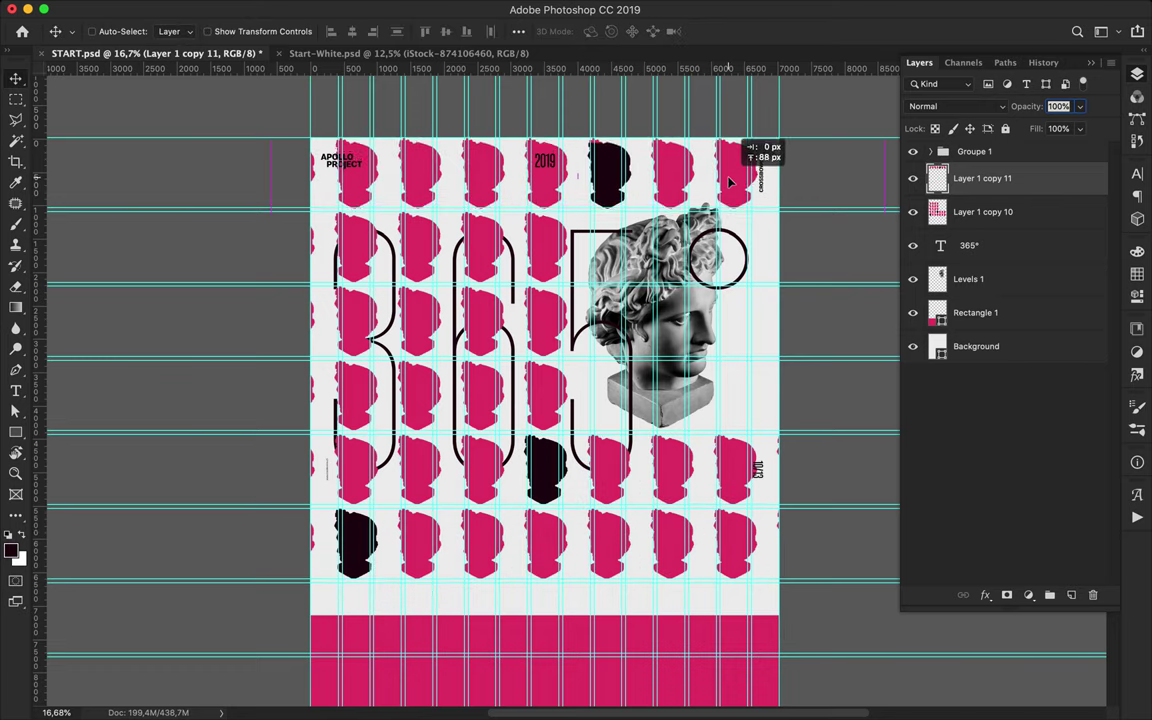
Lower the 365° text over the pink band and scale it to about 87%
{"action": "key", "text": "w"}
{"action": "key", "text": "b"}
{"action": "key", "text": "w"}
{"action": "key", "text": "v"}
{"action": "scroll", "coordinate": [725, 383], "scroll_direction": "down", "scroll_amount": 5}
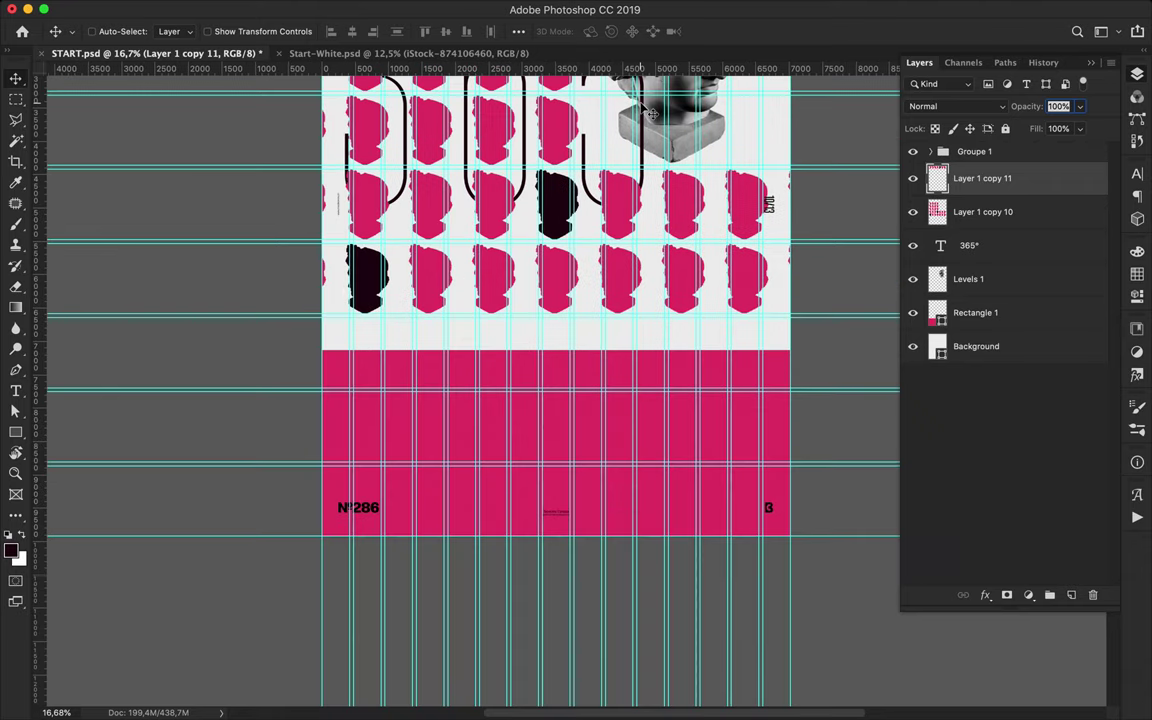
{"action": "left_click_drag", "start_coordinate": [640, 170], "coordinate": [643, 440]}
{"action": "key", "text": "ctrl+t"}
{"action": "left_click_drag", "start_coordinate": [771, 188], "coordinate": [733, 226]}
{"action": "left_click_drag", "start_coordinate": [533, 226], "coordinate": [540, 215]}
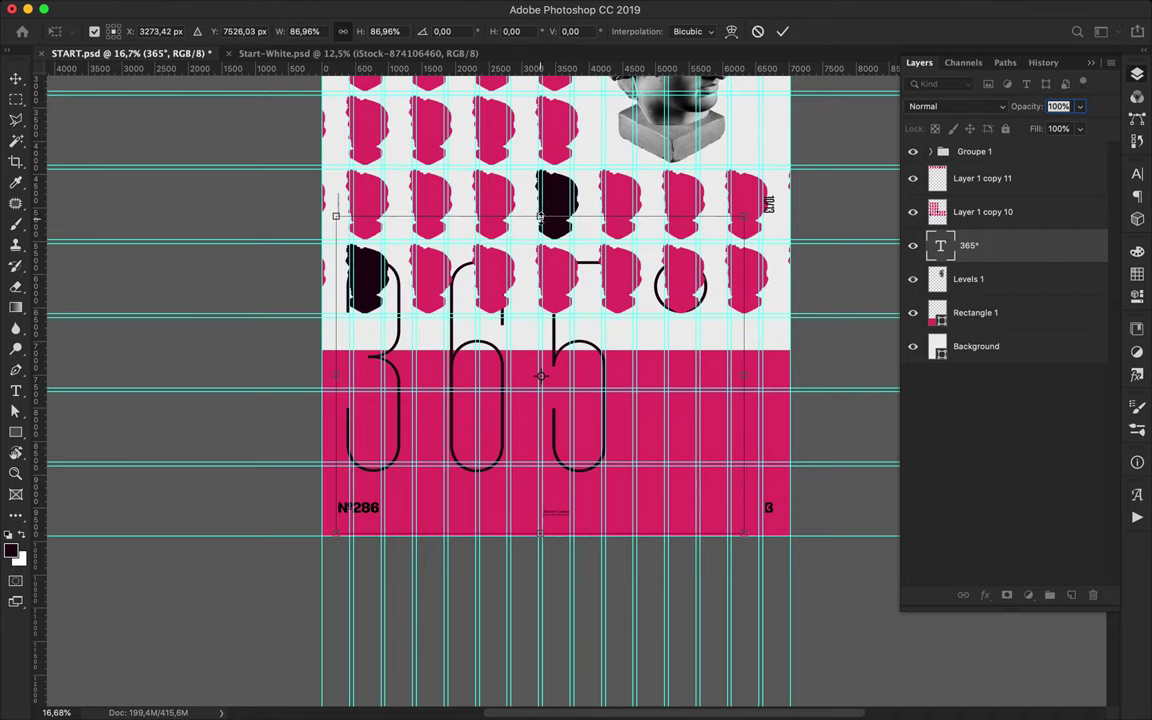
{"action": "left_click_drag", "start_coordinate": [540, 215], "coordinate": [540, 240]}
Commit the resized 365° and delete a block of pink heads from the lower layer
{"action": "key", "text": "Return"}
{"action": "scroll", "coordinate": [505, 348], "scroll_direction": "up", "scroll_amount": 3}
{"action": "scroll", "coordinate": [505, 348], "scroll_direction": "up", "scroll_amount": 2}
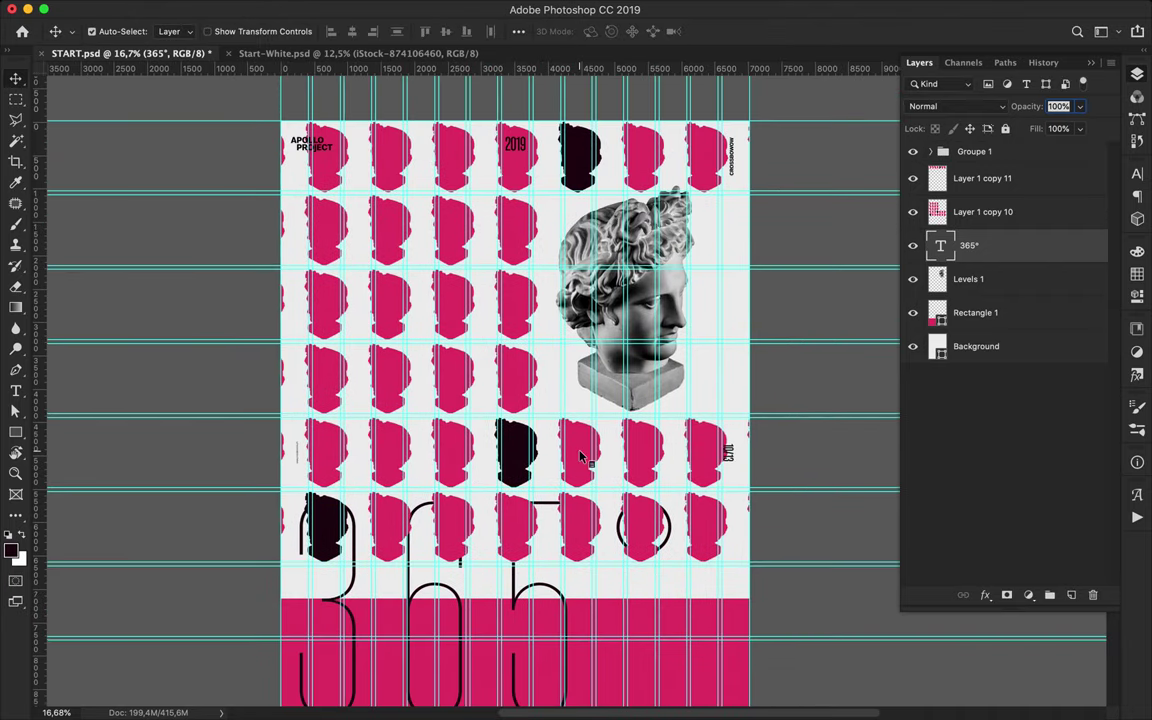
{"action": "key", "text": "alt+bracketright"}
{"action": "key", "text": "w"}
{"action": "left_click_drag", "start_coordinate": [553, 386], "coordinate": [746, 527]}
{"action": "key", "text": "Delete"}
{"action": "key", "text": "ctrl+d"}
{"action": "key", "text": "e"}
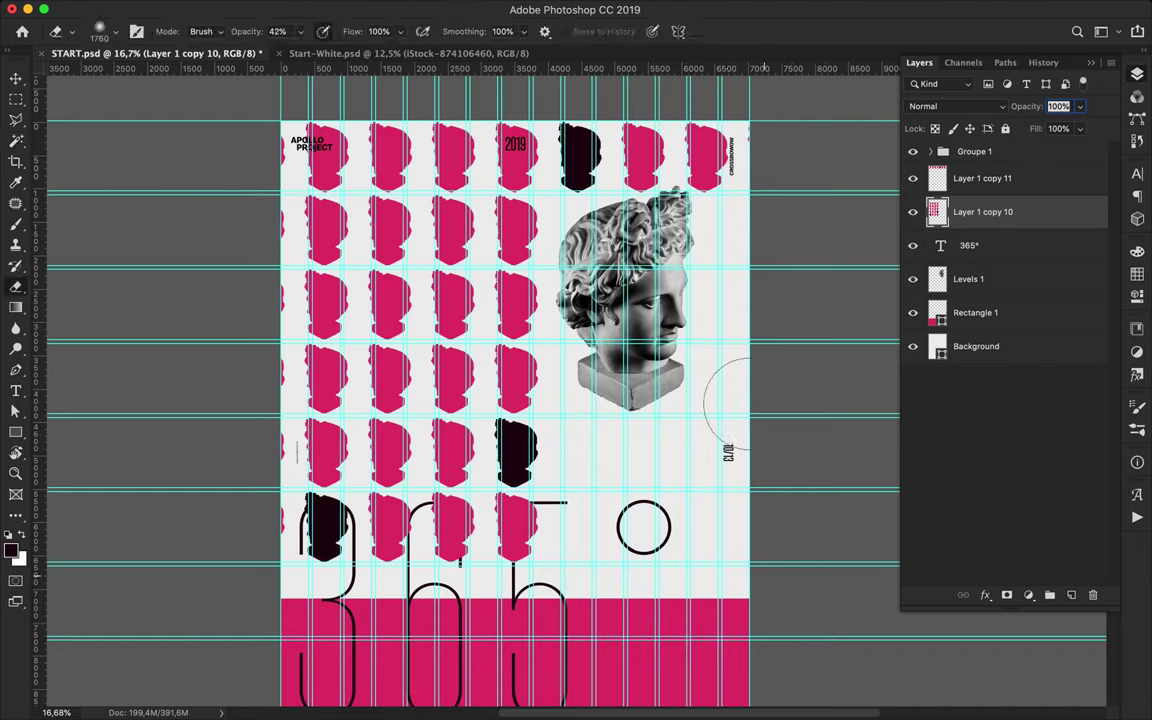
{"action": "key", "text": "v"}
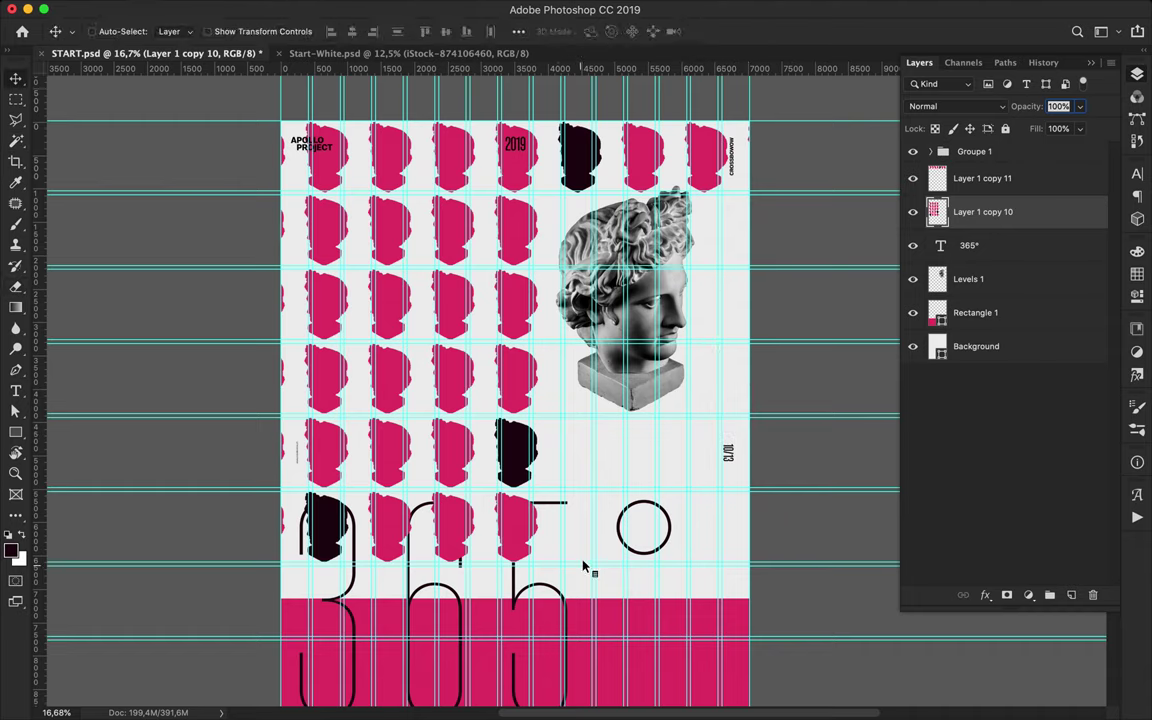
Tighten the 365° digit tracking to -100
{"action": "key", "text": "t"}
{"action": "left_click", "coordinate": [600, 570]}
{"action": "left_click", "coordinate": [1137, 174]}
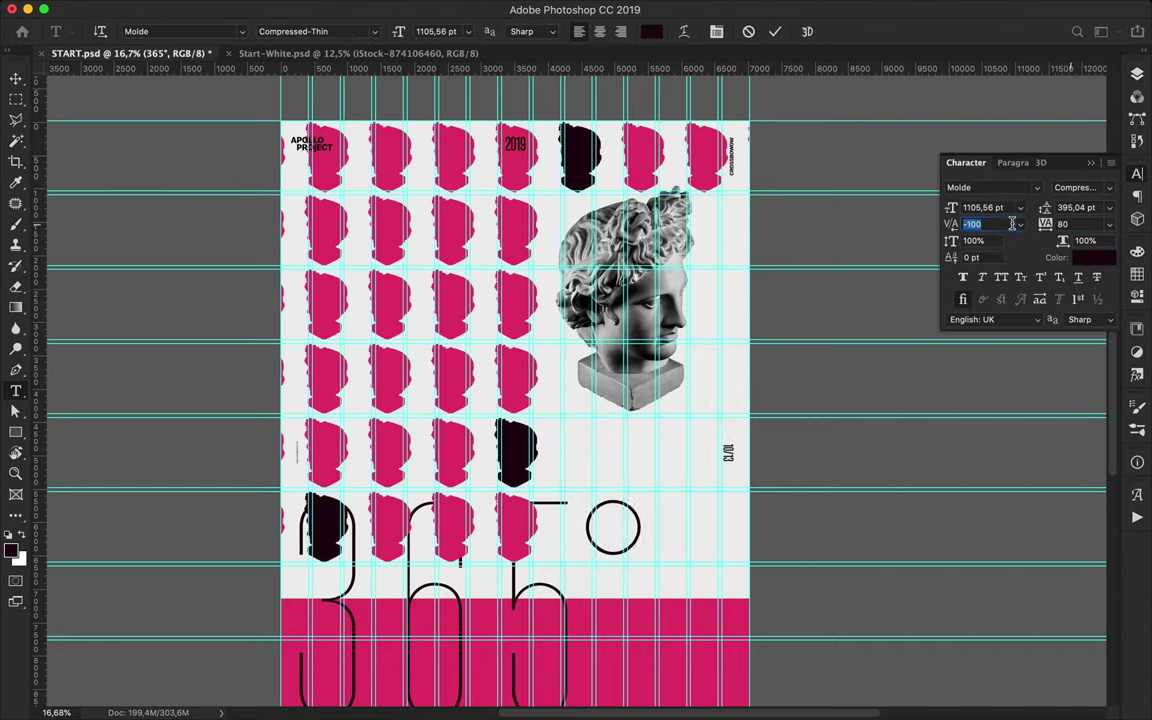
{"action": "key", "text": "Up"}
{"action": "key", "text": "ctrl+Return"}
{"action": "key", "text": "v"}
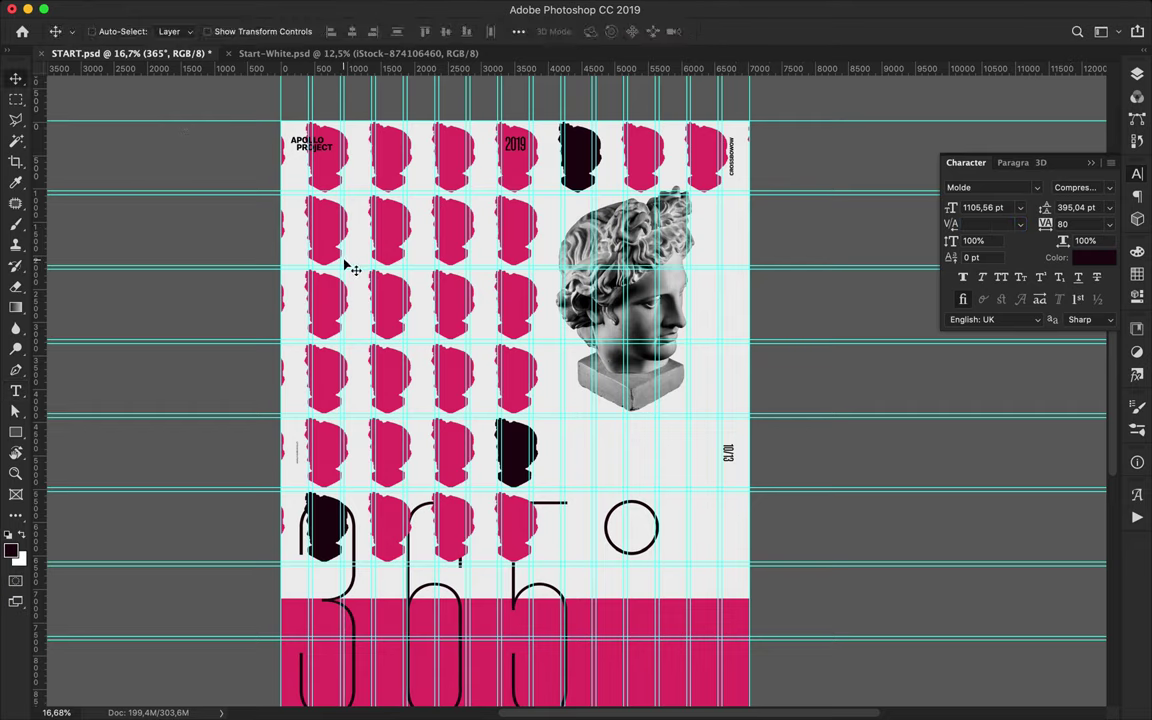
Delete the first head in row three and three heads in row five
{"action": "left_click", "coordinate": [352, 280]}
{"action": "key", "text": "m"}
{"action": "left_click_drag", "start_coordinate": [354, 272], "coordinate": [185, 340]}
{"action": "key", "text": "Delete"}
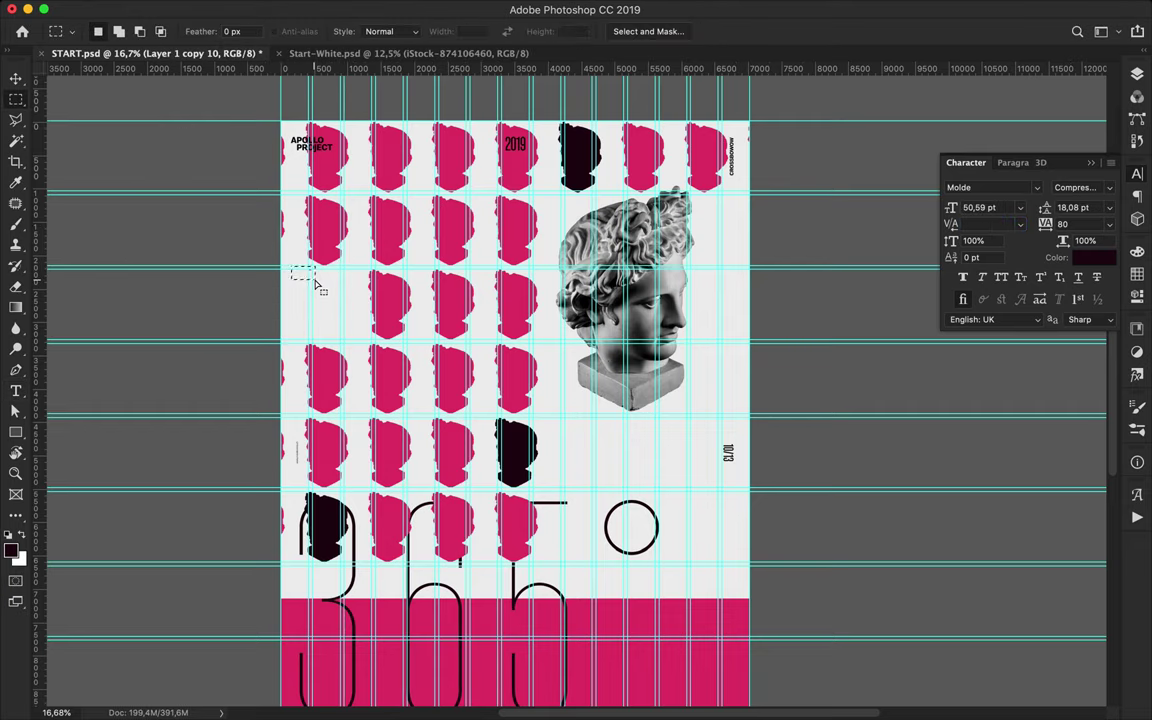
{"action": "left_click_drag", "start_coordinate": [395, 475], "coordinate": [270, 476]}
{"action": "key", "text": "Delete"}
Delete the left part of the top row of heads
{"action": "left_click_drag", "start_coordinate": [283, 123], "coordinate": [483, 197]}
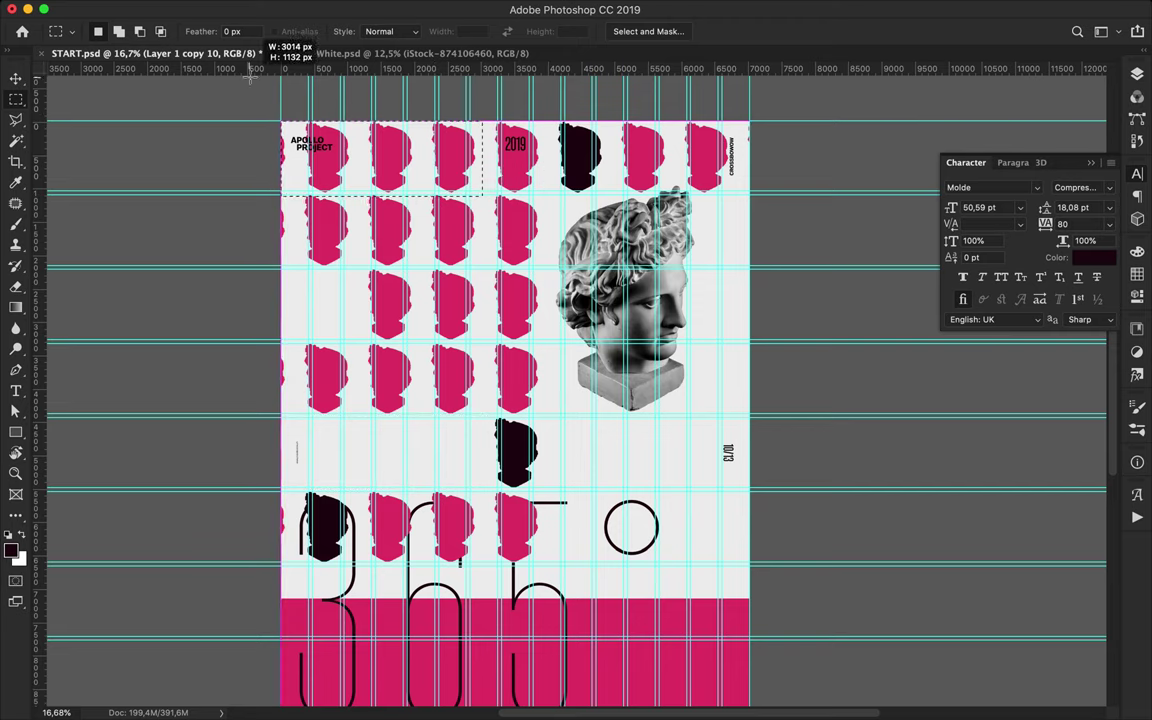
{"action": "scroll", "coordinate": [430, 178], "scroll_direction": "up", "scroll_amount": 3}
{"action": "left_click_drag", "start_coordinate": [440, 368], "coordinate": [102, 212]}
{"action": "key", "text": "Delete"}
{"action": "scroll", "coordinate": [463, 376], "scroll_direction": "down", "scroll_amount": 2}
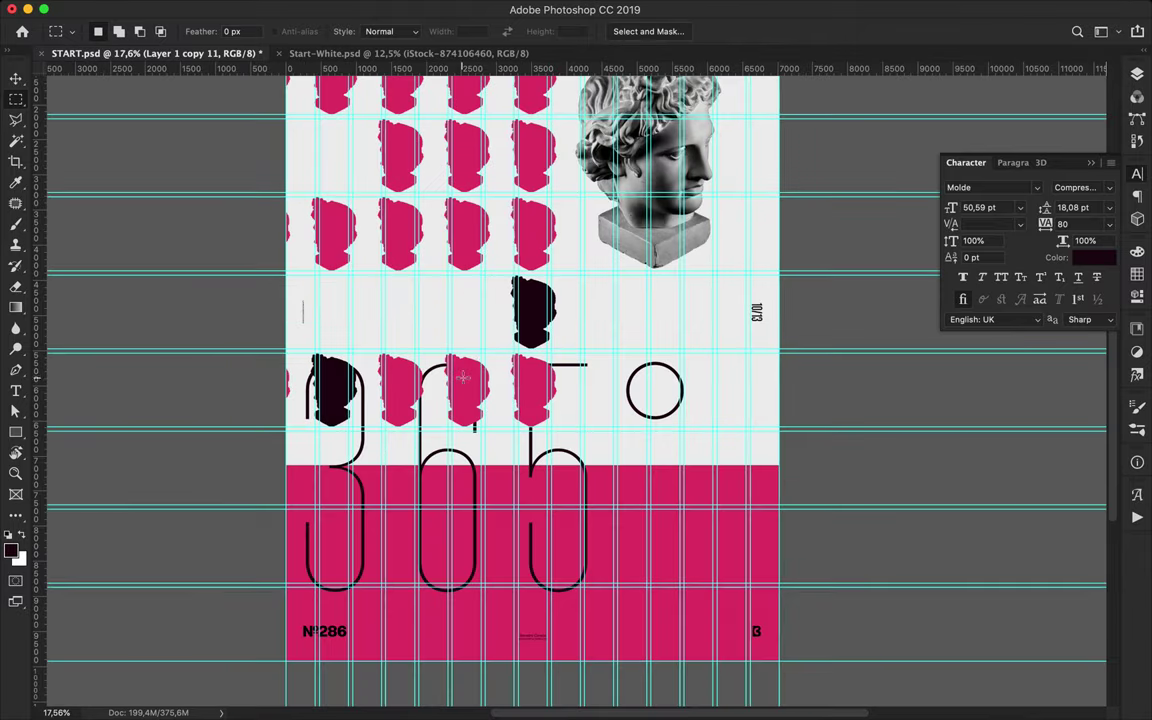
{"action": "key", "text": "Delete"}
{"action": "scroll", "coordinate": [586, 445], "scroll_direction": "down", "scroll_amount": 1}
{"action": "key", "text": "ctrl+d"}
{"action": "key", "text": "v"}
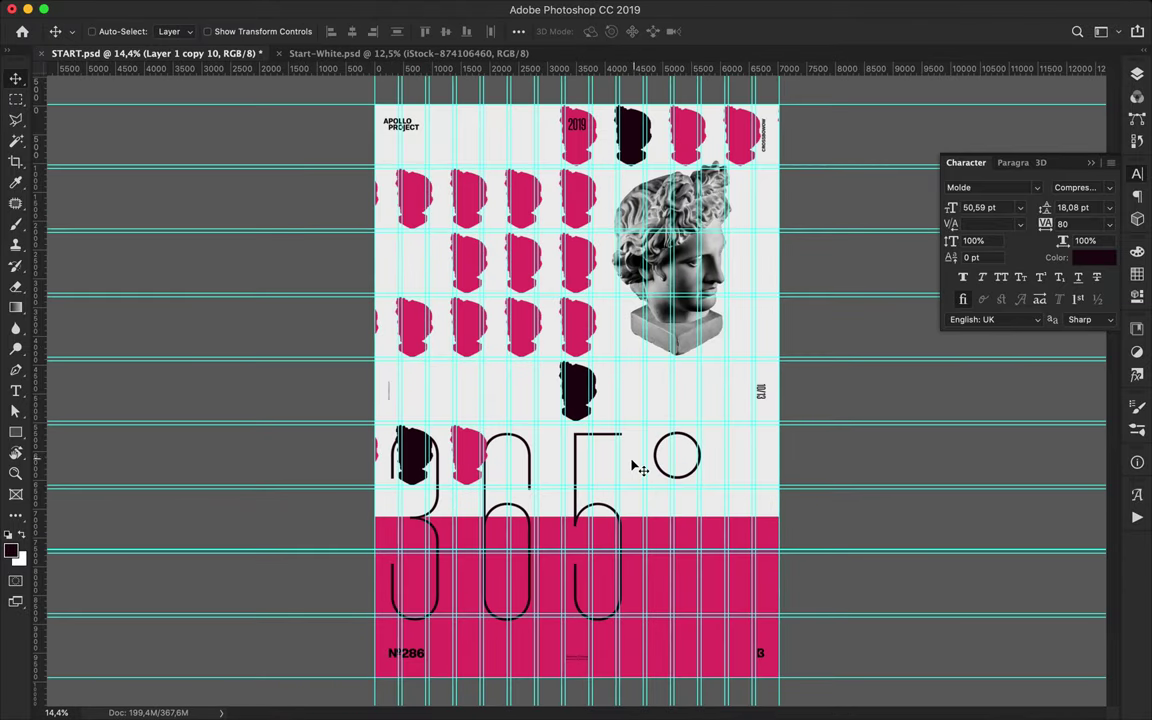
{"action": "mouse_move", "coordinate": [574, 475]}
{"action": "left_mouse_down"}
{"action": "mouse_move", "coordinate": [639, 479]}
{"action": "mouse_move", "coordinate": [835, 430]}
{"action": "mouse_move", "coordinate": [390, 598]}
{"action": "left_mouse_up"}
{"action": "key", "text": "ctrl+z"}
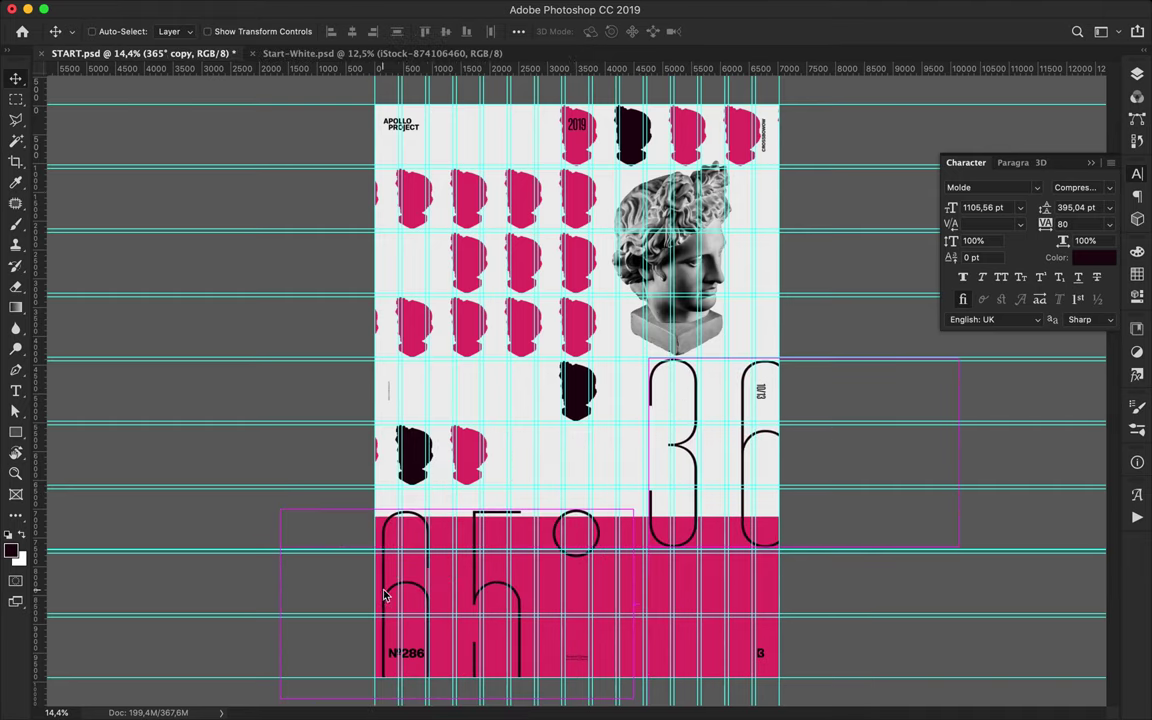
Copy the 365° up and right, colouring its digits white and the 36 pink
{"action": "left_click_drag", "start_coordinate": [385, 598], "coordinate": [385, 598]}
{"action": "double_click", "coordinate": [520, 557]}
{"action": "left_click", "coordinate": [16, 180]}
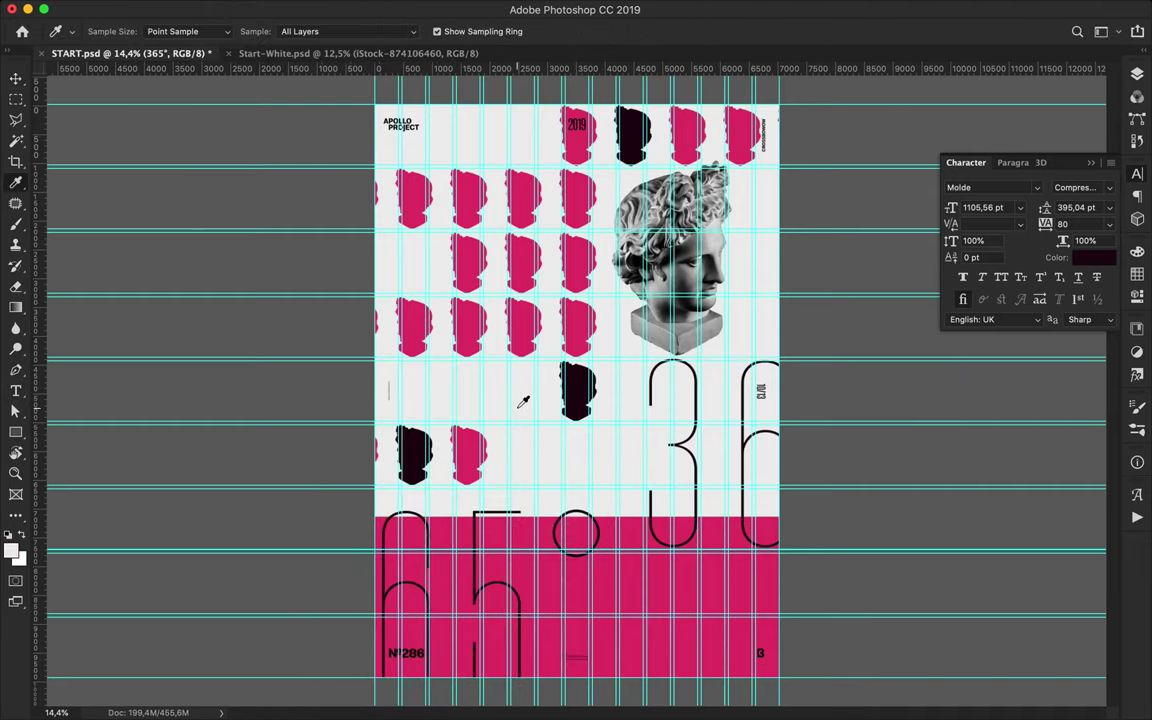
{"action": "key", "text": "t"}
{"action": "left_click", "coordinate": [650, 31]}
{"action": "left_click", "coordinate": [1137, 273]}
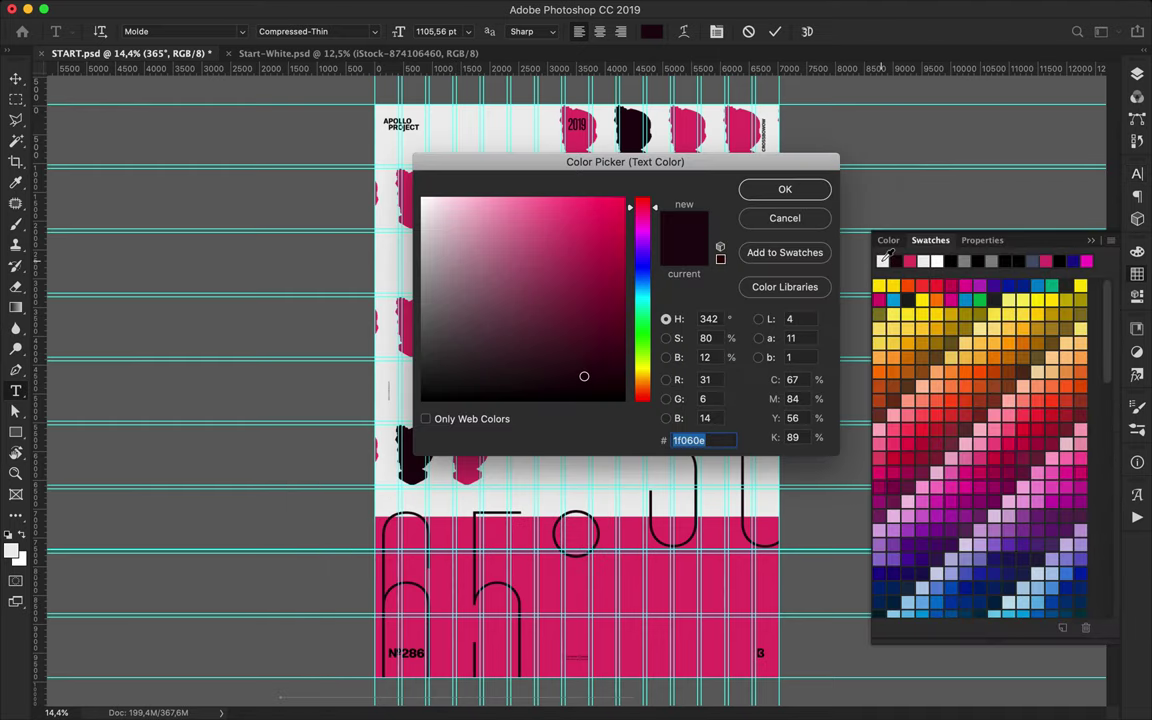
{"action": "left_click", "coordinate": [354, 238]}
{"action": "key", "text": "Escape"}
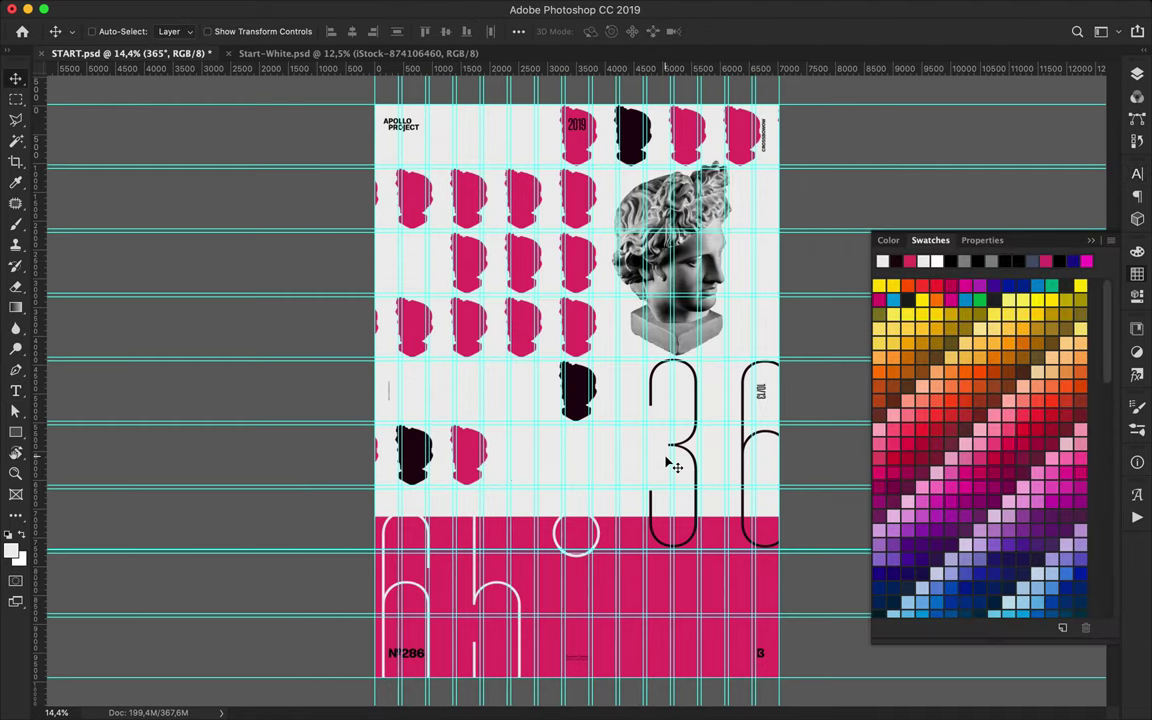
{"action": "left_click", "coordinate": [650, 31]}
{"action": "left_click", "coordinate": [795, 190]}
{"action": "key", "text": "ctrl+Return"}
Delete the top-row heads layer and the cut-off heads along the left edge
{"action": "key", "text": "v"}
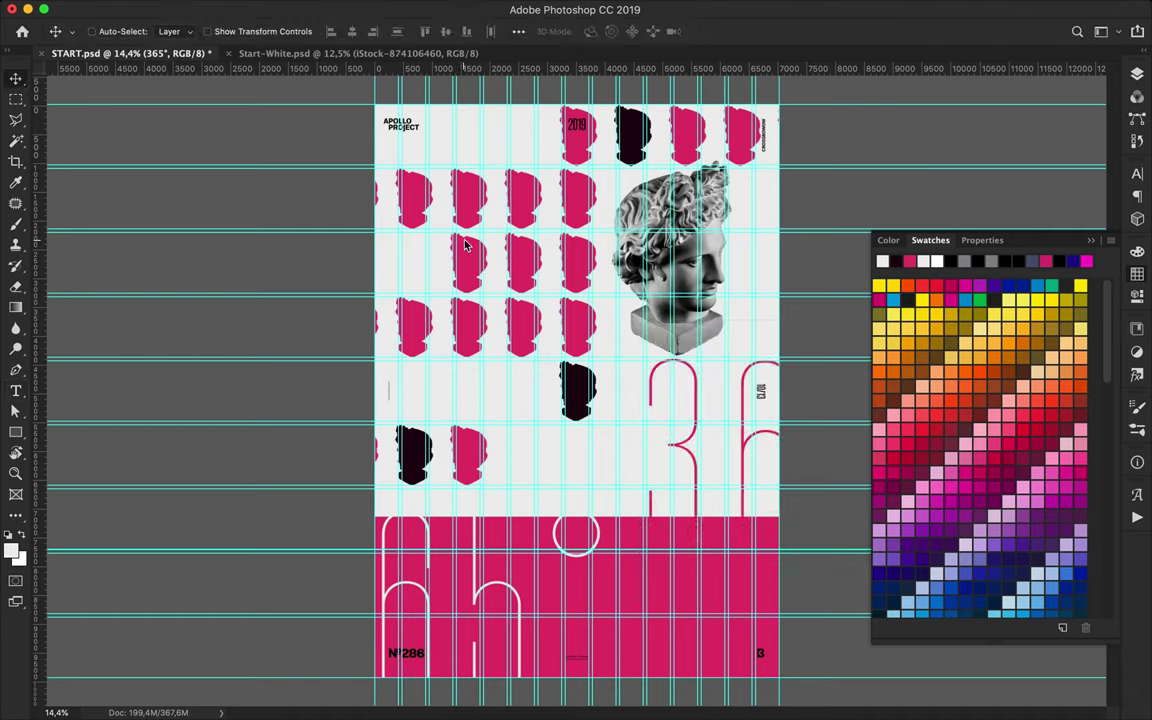
{"action": "key", "text": "Delete"}
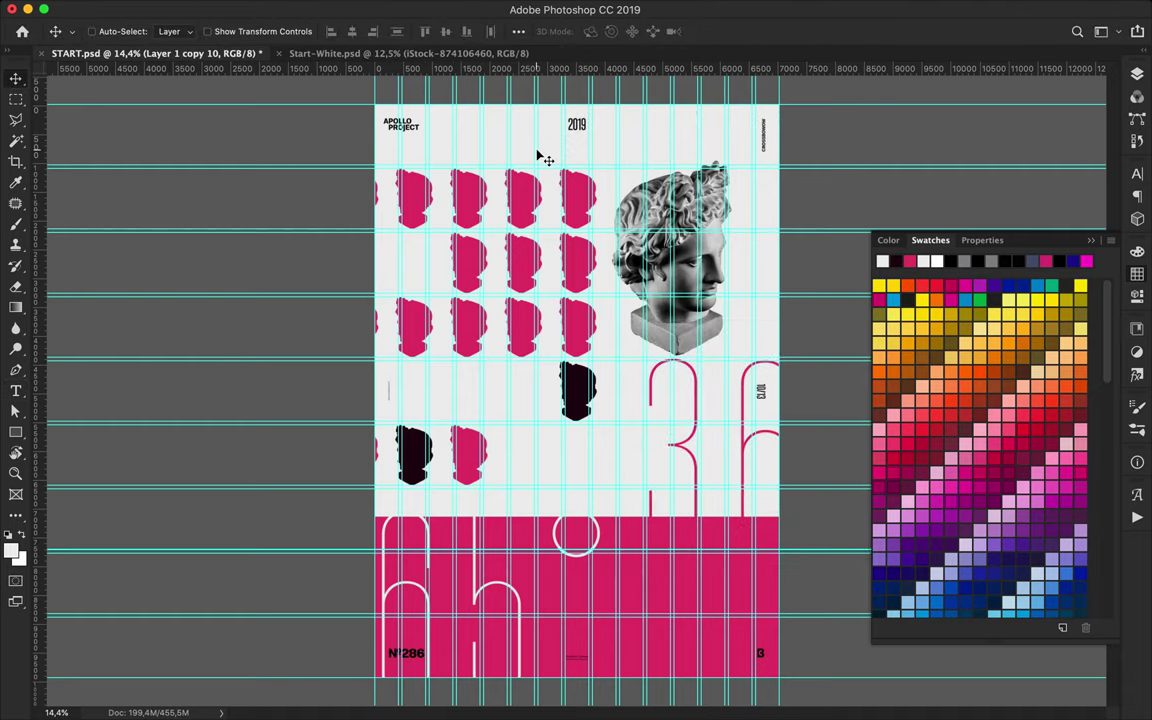
{"action": "key", "text": "m"}
{"action": "left_click_drag", "start_coordinate": [440, 600], "coordinate": [338, 134]}
{"action": "key", "text": "Delete"}
{"action": "key", "text": "v"}
{"action": "key", "text": "m"}
{"action": "key", "text": "v"}
{"action": "scroll", "coordinate": [535, 437], "scroll_direction": "up", "scroll_amount": 3}
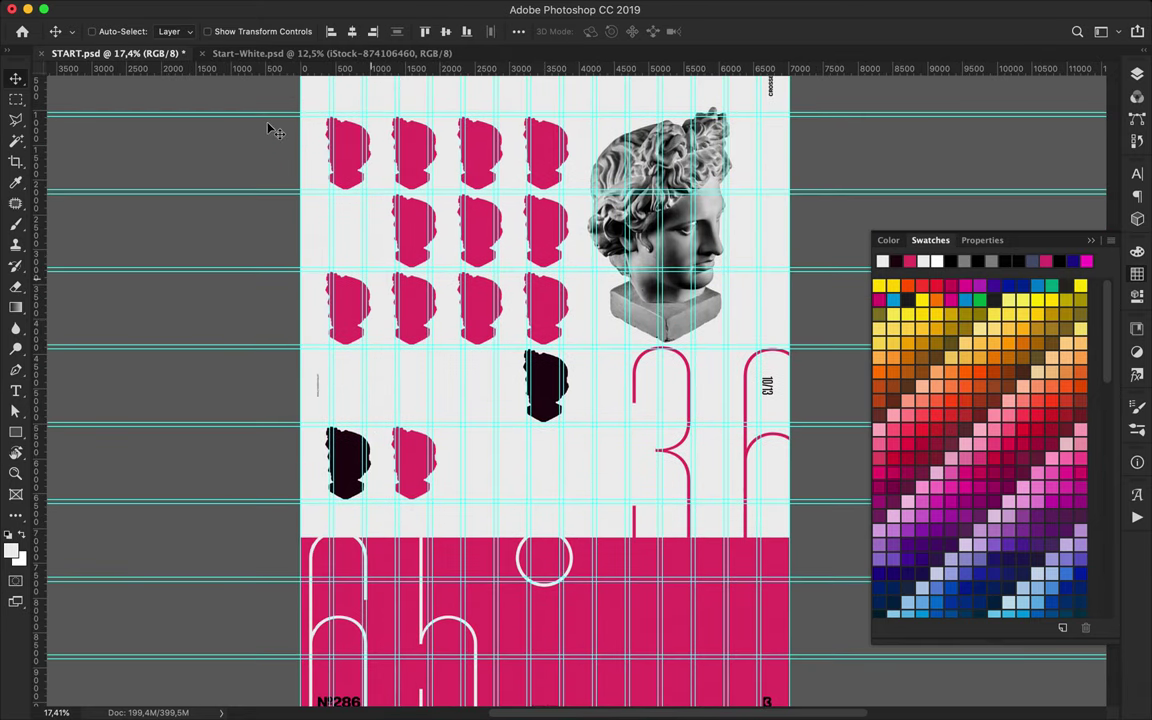
Set the 365° numerals to the Regular font style
{"action": "key", "text": "t"}
{"action": "left_click", "coordinate": [320, 31]}
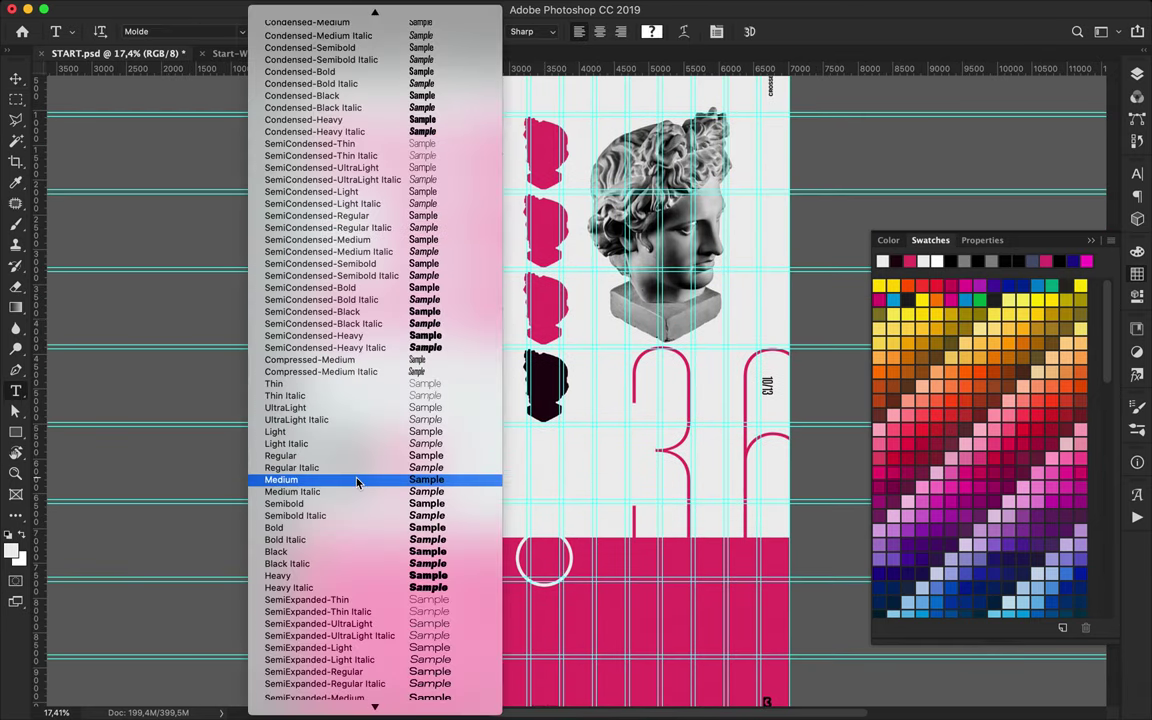
{"action": "key", "text": "Escape"}
Scale the 365 numerals down to about 36% and nudge them left
{"action": "scroll", "coordinate": [596, 468], "scroll_direction": "down", "scroll_amount": 2}
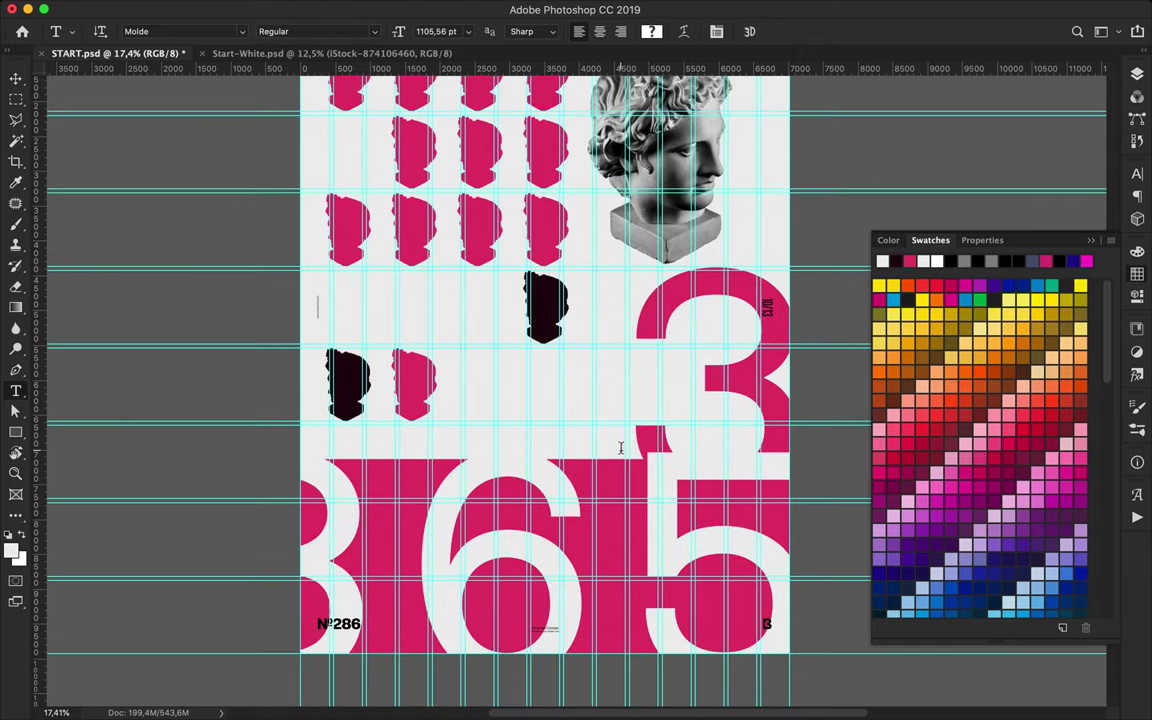
{"action": "key", "text": "ctrl+t"}
{"action": "left_click_drag", "start_coordinate": [784, 360], "coordinate": [784, 520]}
{"action": "mouse_move", "coordinate": [660, 620]}
{"action": "left_mouse_down"}
{"action": "mouse_move", "coordinate": [455, 460]}
{"action": "mouse_move", "coordinate": [341, 481]}
{"action": "mouse_move", "coordinate": [352, 479]}
{"action": "left_mouse_up"}
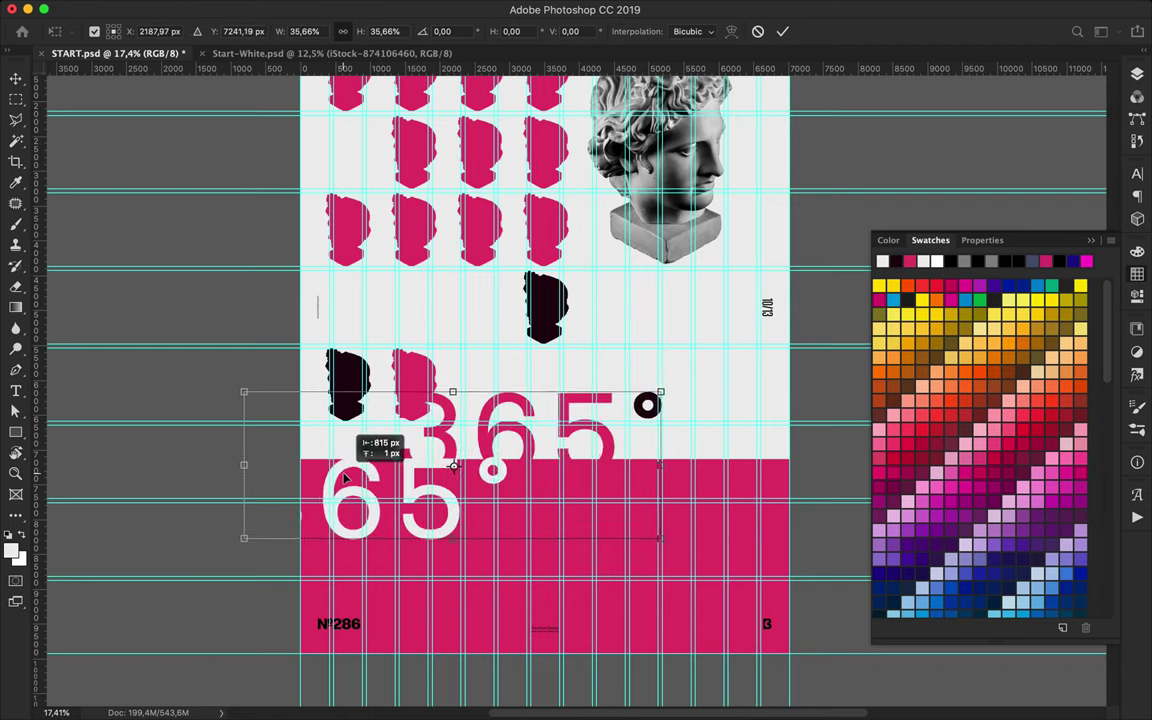
{"action": "scroll", "coordinate": [352, 479], "scroll_direction": "up", "scroll_amount": 2}
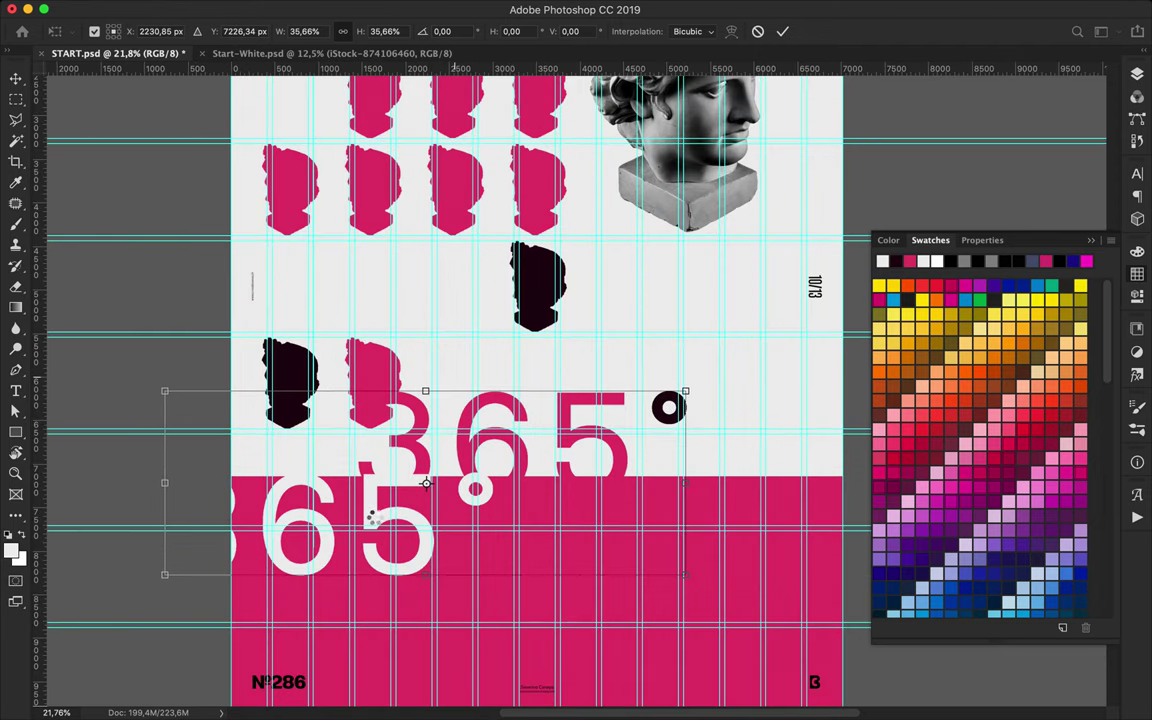
{"action": "key", "text": "Return"}
{"action": "left_click_drag", "start_coordinate": [371, 528], "coordinate": [318, 528]}
Move the pink 365 to the poster's right side and lower the head grid
{"action": "key", "text": "t"}
{"action": "double_click", "coordinate": [668, 407]}
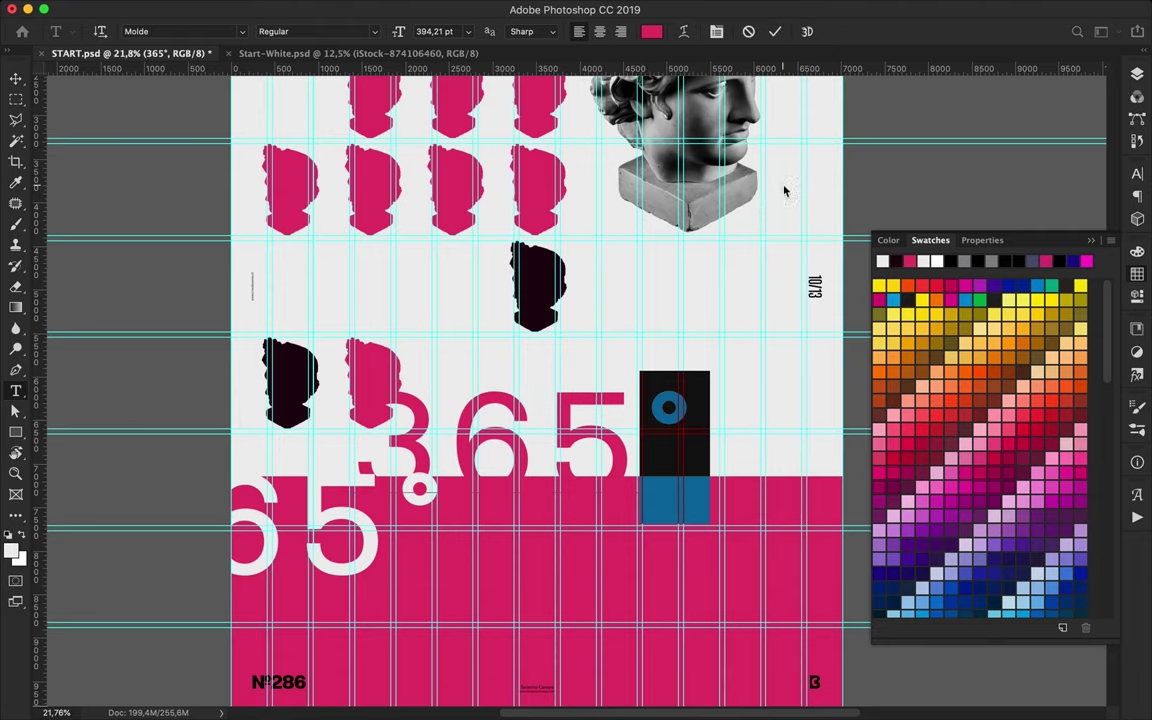
{"action": "key", "text": "Escape"}
{"action": "key", "text": "v"}
{"action": "left_click_drag", "start_coordinate": [590, 405], "coordinate": [790, 405]}
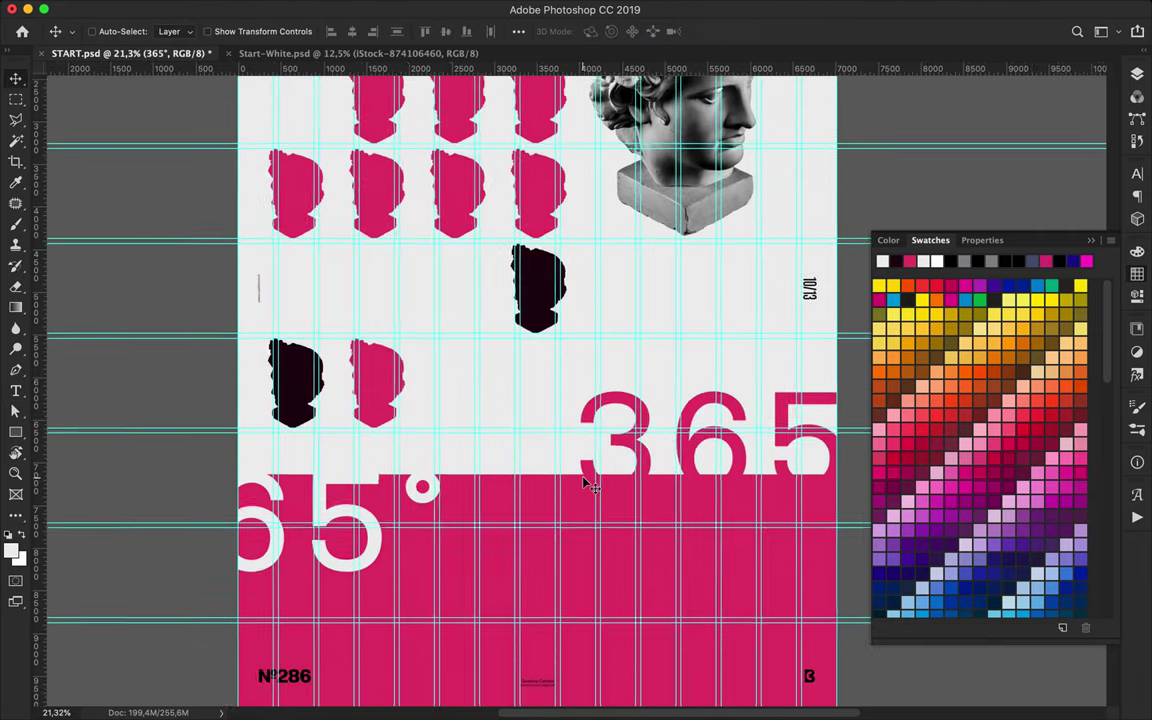
{"action": "scroll", "coordinate": [588, 484], "scroll_direction": "down", "scroll_amount": 2}
{"action": "left_click_drag", "start_coordinate": [546, 282], "coordinate": [547, 492]}
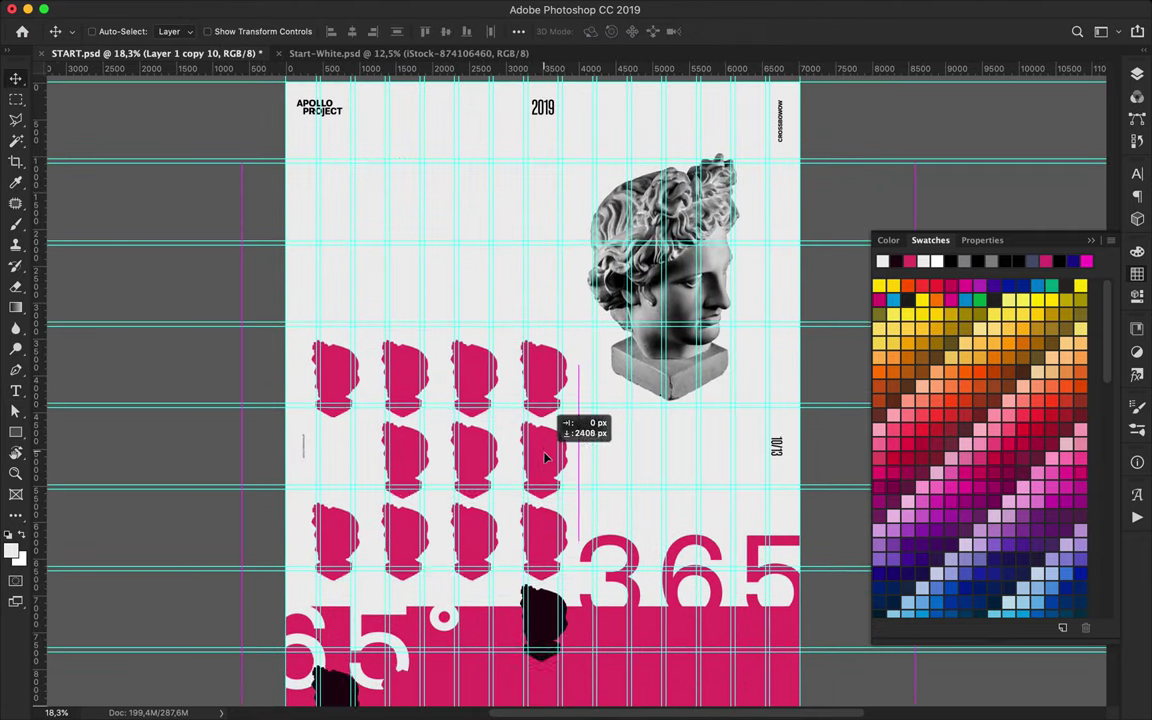
Delete the heads overlapping the pink band
{"action": "scroll", "coordinate": [548, 492], "scroll_direction": "down", "scroll_amount": 3}
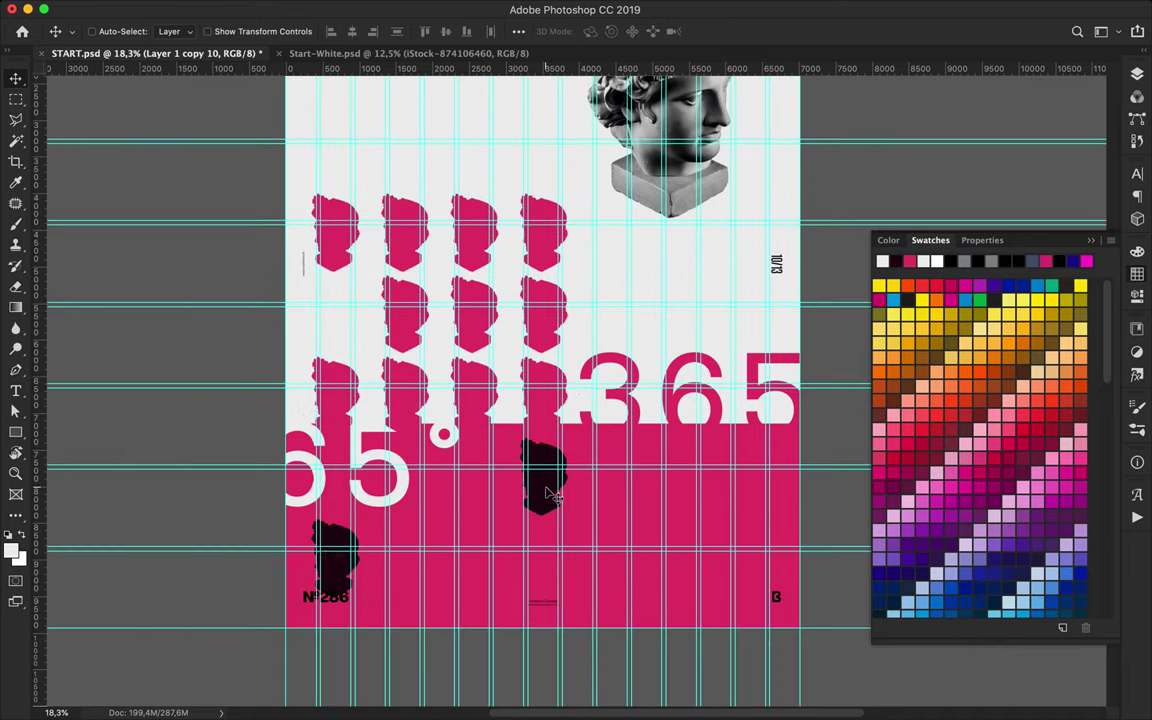
{"action": "key", "text": "m"}
{"action": "left_click_drag", "start_coordinate": [302, 507], "coordinate": [547, 626]}
{"action": "left_click_drag", "start_coordinate": [386, 455], "coordinate": [599, 527]}
{"action": "scroll", "coordinate": [672, 472], "scroll_direction": "up", "scroll_amount": 5}
{"action": "key", "text": "v"}
Move the bust down-left and enlarge it to 144%
{"action": "left_click", "coordinate": [610, 343]}
{"action": "left_click_drag", "start_coordinate": [610, 343], "coordinate": [517, 575]}
{"action": "key", "text": "ctrl+t"}
{"action": "left_click_drag", "start_coordinate": [575, 393], "coordinate": [680, 250]}
{"action": "key", "text": "Return"}
{"action": "scroll", "coordinate": [660, 385], "scroll_direction": "down", "scroll_amount": 3}
{"action": "scroll", "coordinate": [660, 385], "scroll_direction": "down", "scroll_amount": 1}
Duplicate the white 365° text lower on the pink band and select the copy's digits
{"action": "key", "text": "t"}
{"action": "left_click", "coordinate": [433, 557]}
{"action": "left_click_drag", "start_coordinate": [333, 510], "coordinate": [490, 578]}
{"action": "double_click", "coordinate": [470, 580]}
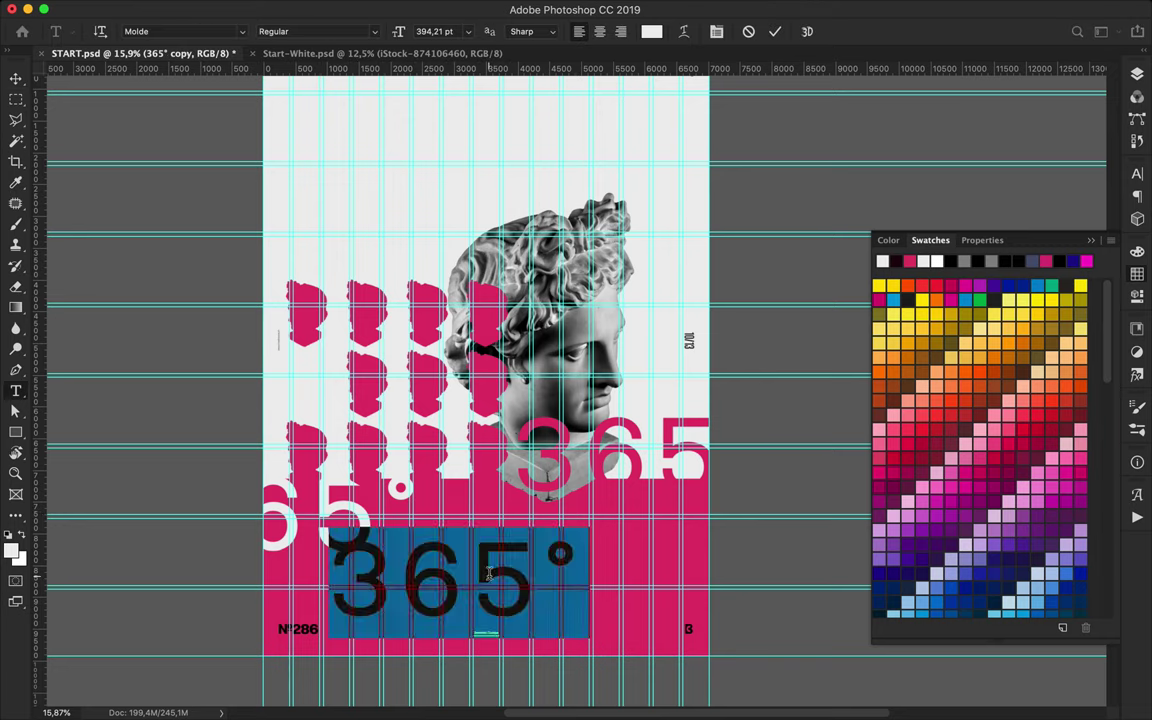
Retype the copied numerals as APOLLO and set the text to 120 pt
{"action": "type", "text": "APOLLO"}
{"action": "key", "text": "Escape"}
{"action": "key", "text": "v"}
{"action": "left_click", "coordinate": [1137, 175]}
{"action": "left_click", "coordinate": [990, 207]}
{"action": "scroll", "coordinate": [1006, 209], "scroll_direction": "down", "scroll_amount": 3}
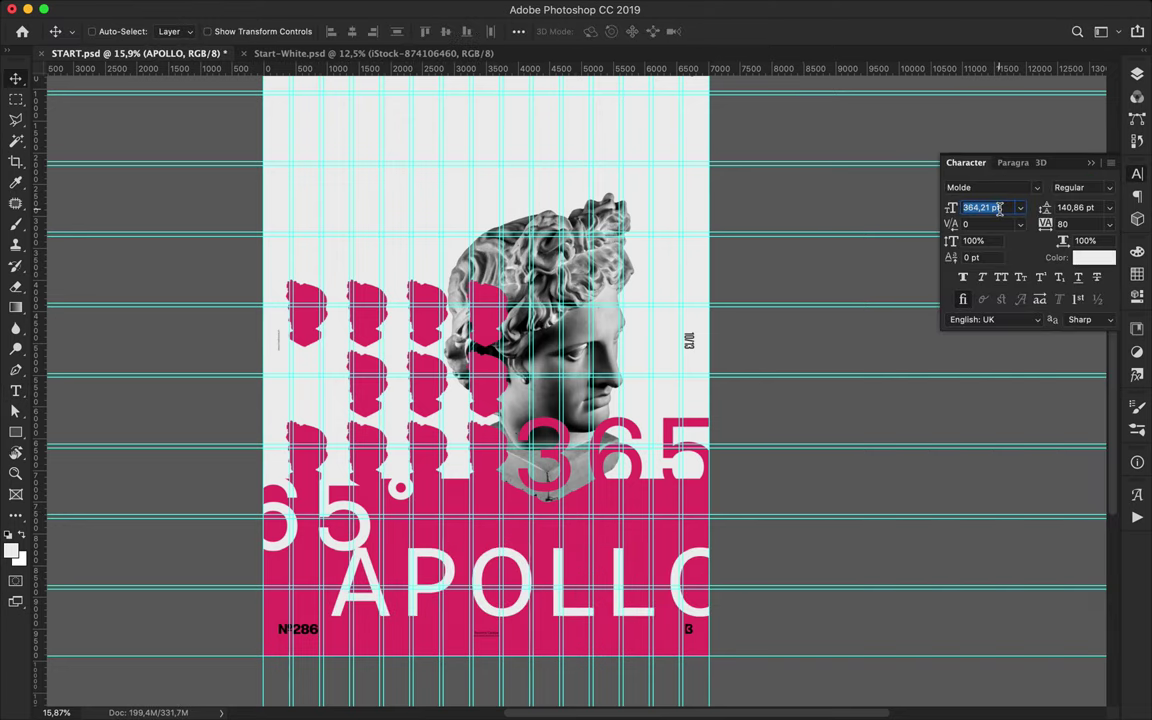
{"action": "scroll", "coordinate": [1006, 209], "scroll_direction": "down", "scroll_amount": 3}
{"action": "scroll", "coordinate": [1006, 209], "scroll_direction": "down", "scroll_amount": 3}
{"action": "scroll", "coordinate": [1002, 208], "scroll_direction": "down", "scroll_amount": 2}
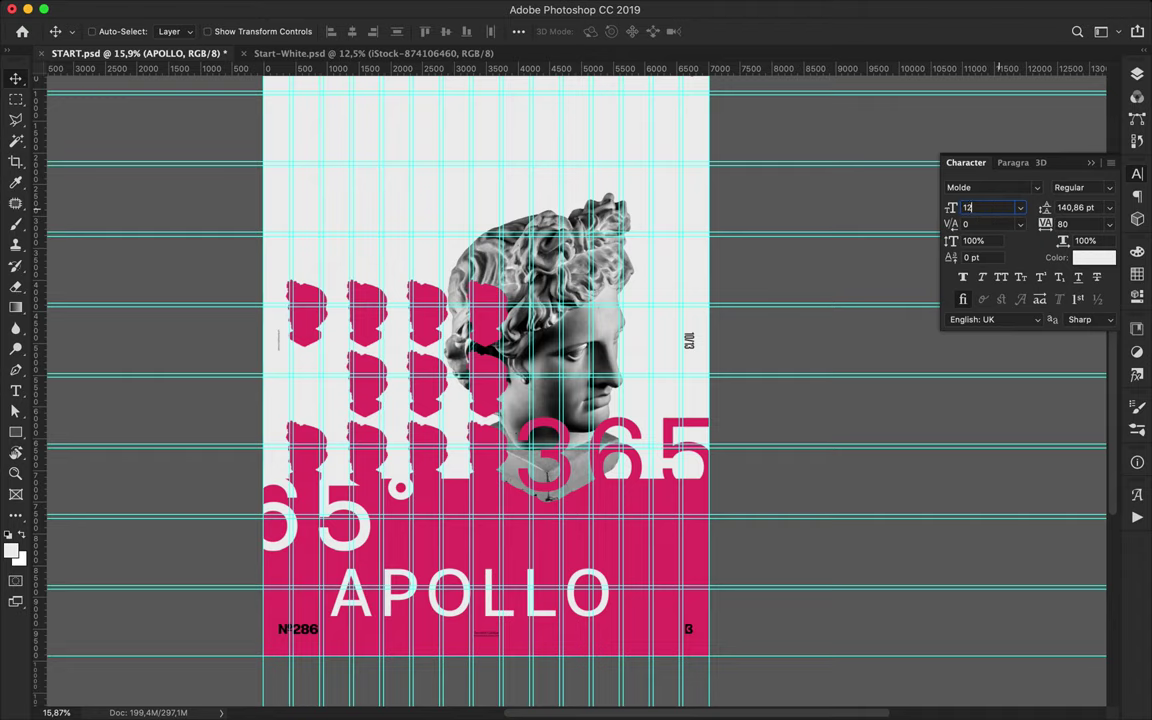
{"action": "type", "text": "0"}
{"action": "key", "text": "Return"}
Shrink APOLLO slightly and place it up beside the white 65°
{"action": "key", "text": "ctrl+t"}
{"action": "left_click_drag", "start_coordinate": [420, 612], "coordinate": [470, 542]}
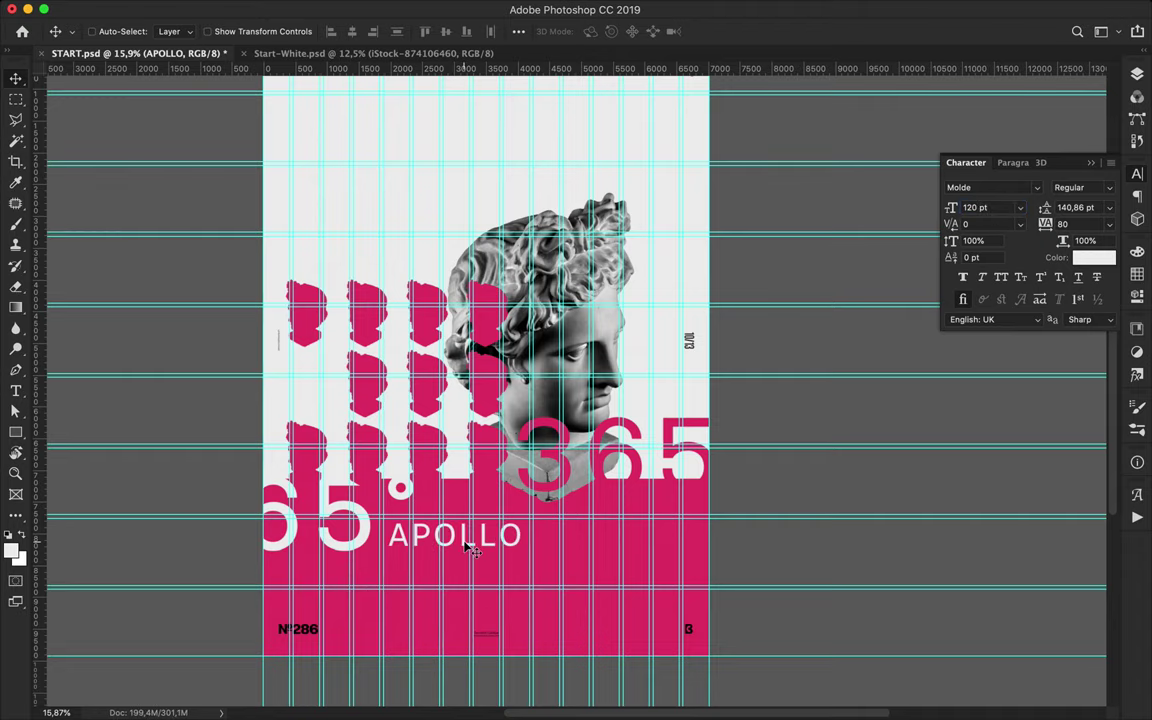
{"action": "scroll", "coordinate": [533, 563], "scroll_direction": "up", "scroll_amount": 2}
{"action": "left_click_drag", "start_coordinate": [481, 581], "coordinate": [479, 578]}
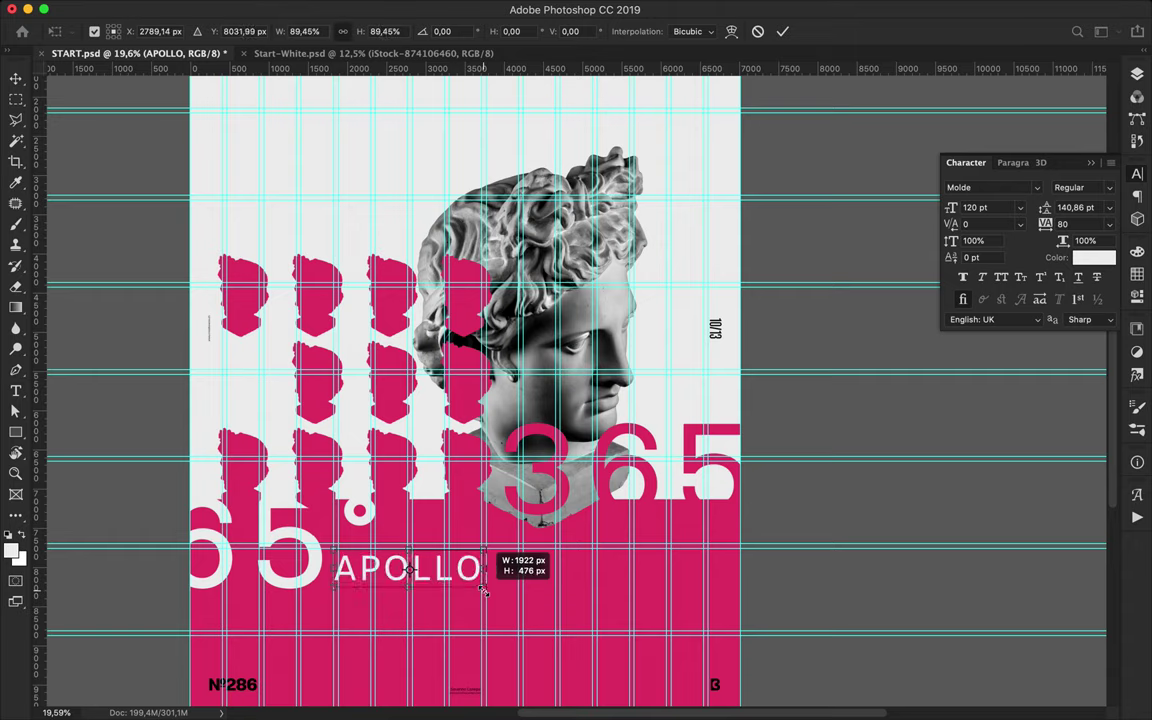
{"action": "key", "text": "Return"}
Move the pink 365° to the left and the head grid up
{"action": "mouse_move", "coordinate": [600, 455]}
{"action": "left_mouse_down"}
{"action": "mouse_move", "coordinate": [295, 447]}
{"action": "mouse_move", "coordinate": [340, 472]}
{"action": "left_mouse_up"}
{"action": "mouse_move", "coordinate": [335, 395]}
{"action": "left_mouse_down"}
{"action": "mouse_move", "coordinate": [335, 300]}
{"action": "mouse_move", "coordinate": [275, 291]}
{"action": "left_mouse_up"}
{"action": "scroll", "coordinate": [335, 300], "scroll_direction": "down", "scroll_amount": 1}
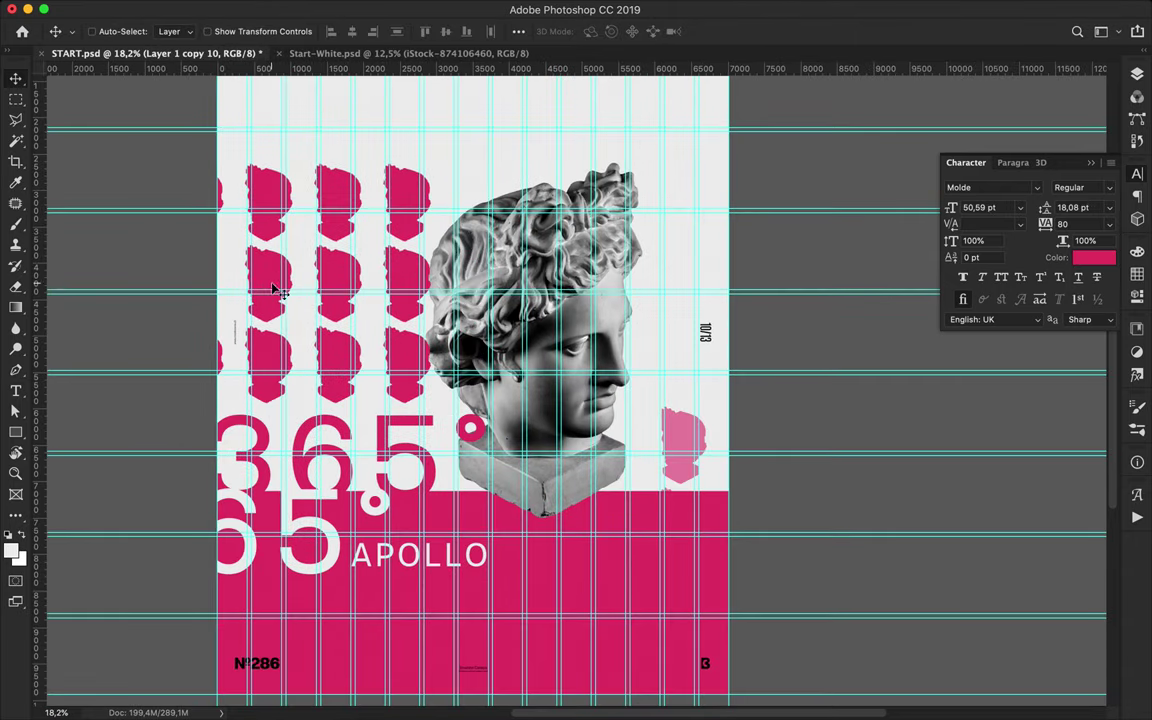
Delete the lower-right heads, leaving two columns, and shift the grid right and down
{"action": "key", "text": "m"}
{"action": "key", "text": "v"}
{"action": "mouse_move", "coordinate": [350, 320]}
{"action": "left_mouse_down"}
{"action": "mouse_move", "coordinate": [560, 320]}
{"action": "mouse_move", "coordinate": [728, 692]}
{"action": "left_mouse_up"}
{"action": "key", "text": "m"}
{"action": "key", "text": "v"}
{"action": "key", "text": "m"}
{"action": "left_click", "coordinate": [335, 350]}
{"action": "key", "text": "v"}
{"action": "left_click_drag", "start_coordinate": [273, 330], "coordinate": [287, 380]}
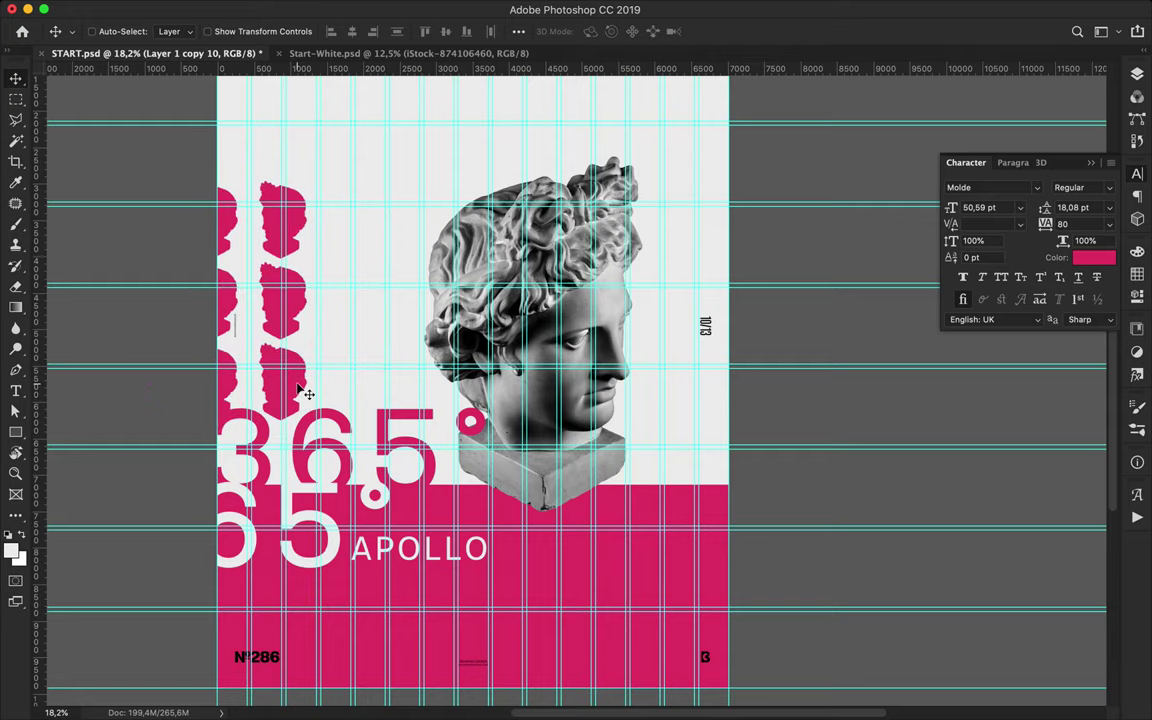
{"action": "key", "text": "ctrl+minus"}
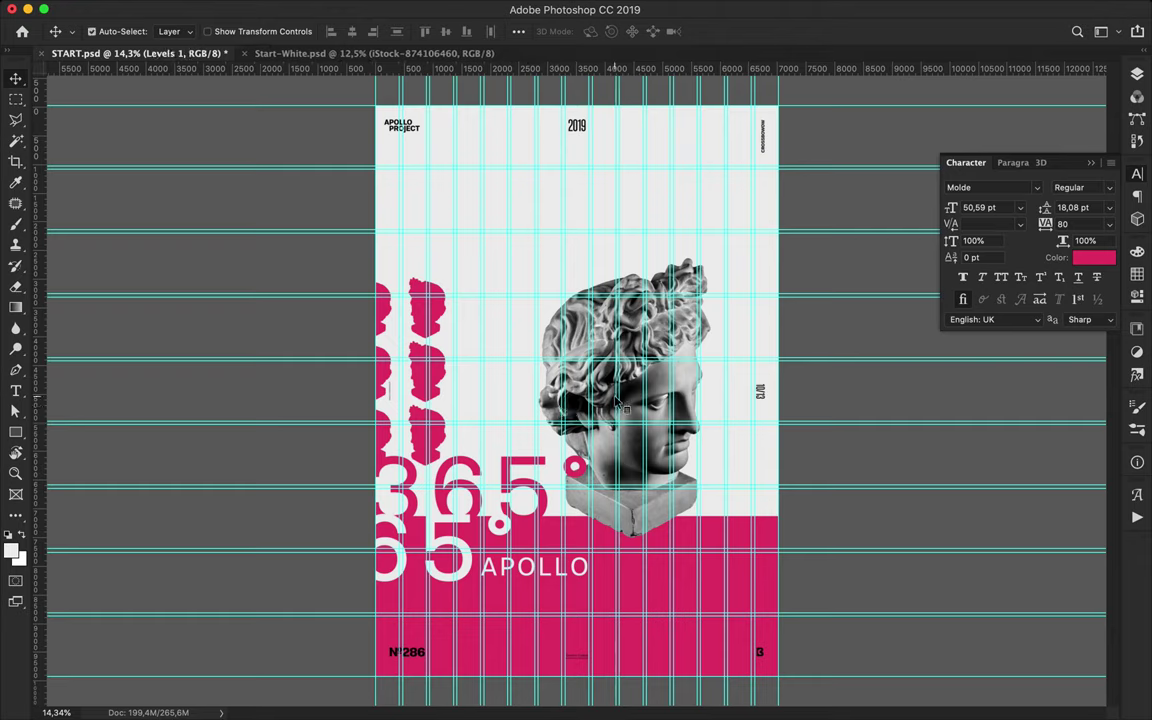
Move the bust copy up and left, then undo the duplicate bust
{"action": "left_click_drag", "start_coordinate": [635, 388], "coordinate": [535, 278]}
{"action": "key", "text": "m"}
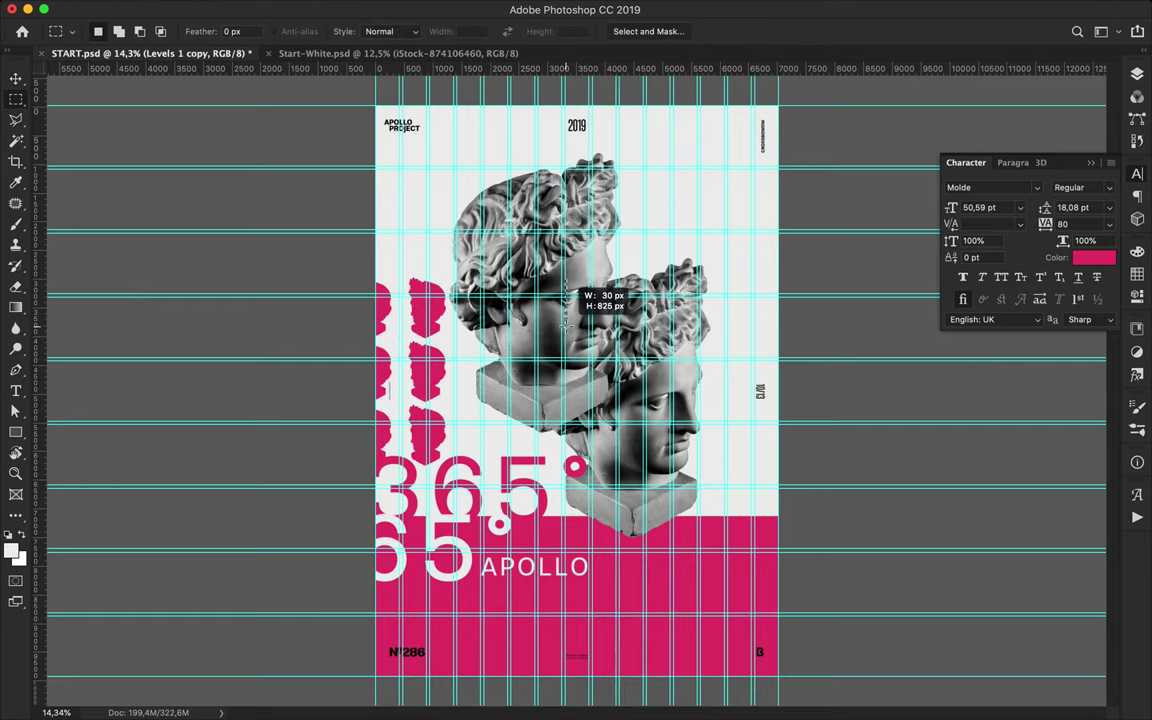
{"action": "key", "text": "v"}
{"action": "key", "text": "ctrl+z"}
{"action": "key", "text": "ctrl+t"}
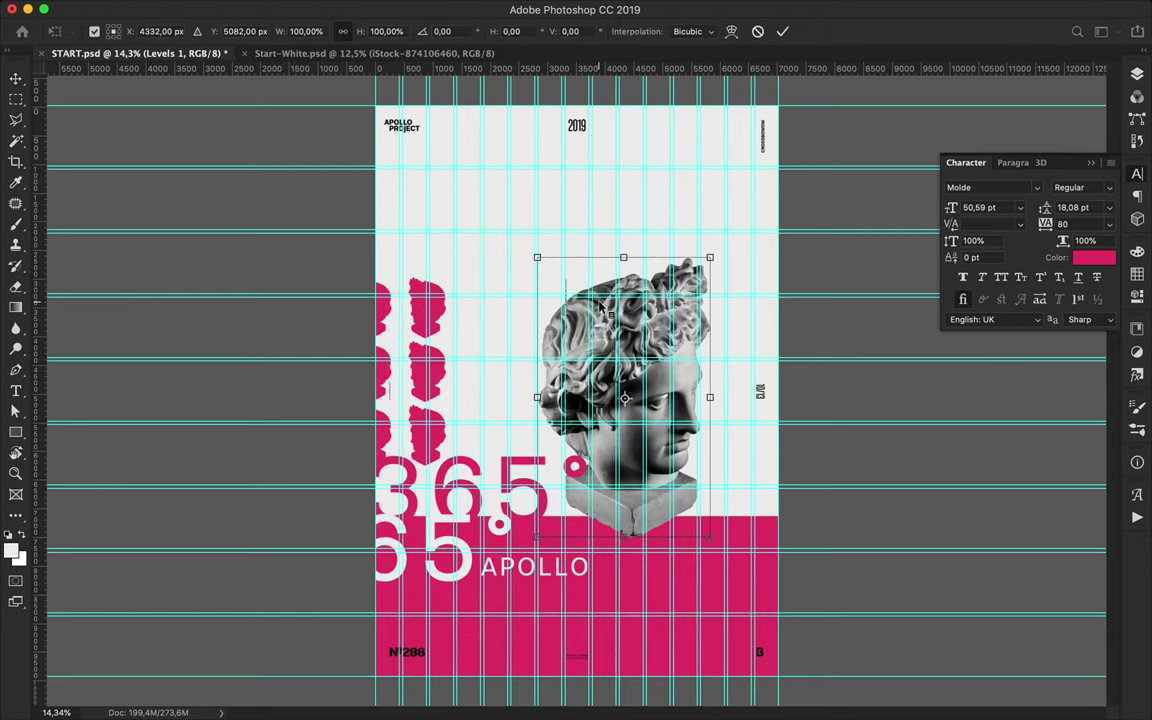
{"action": "key", "text": "Return"}
Stretch the thin dark strip into a wide band reaching the poster's right edge
{"action": "key", "text": "z"}
{"action": "left_click", "coordinate": [572, 315]}
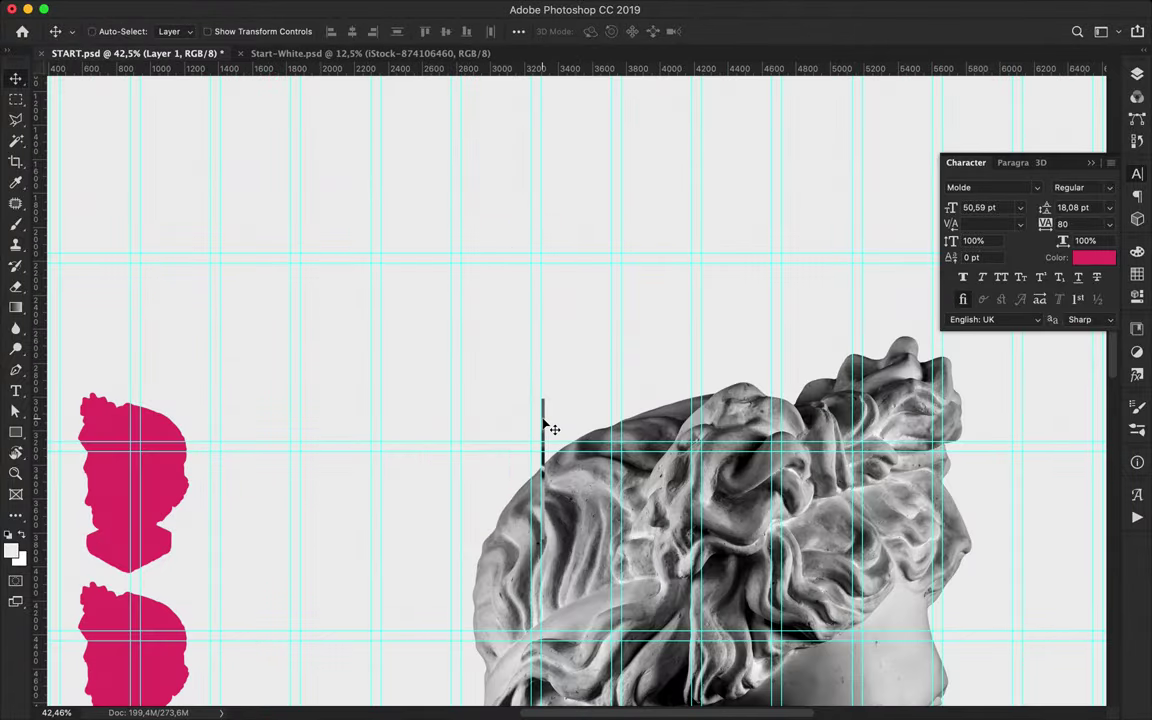
{"action": "key", "text": "ctrl+t"}
{"action": "key", "text": "ctrl+minus"}
{"action": "left_click_drag", "start_coordinate": [556, 400], "coordinate": [862, 420]}
{"action": "key", "text": "ctrl+minus"}
{"action": "scroll", "coordinate": [710, 461], "scroll_direction": "down", "scroll_amount": 2}
{"action": "right_click", "coordinate": [724, 228]}
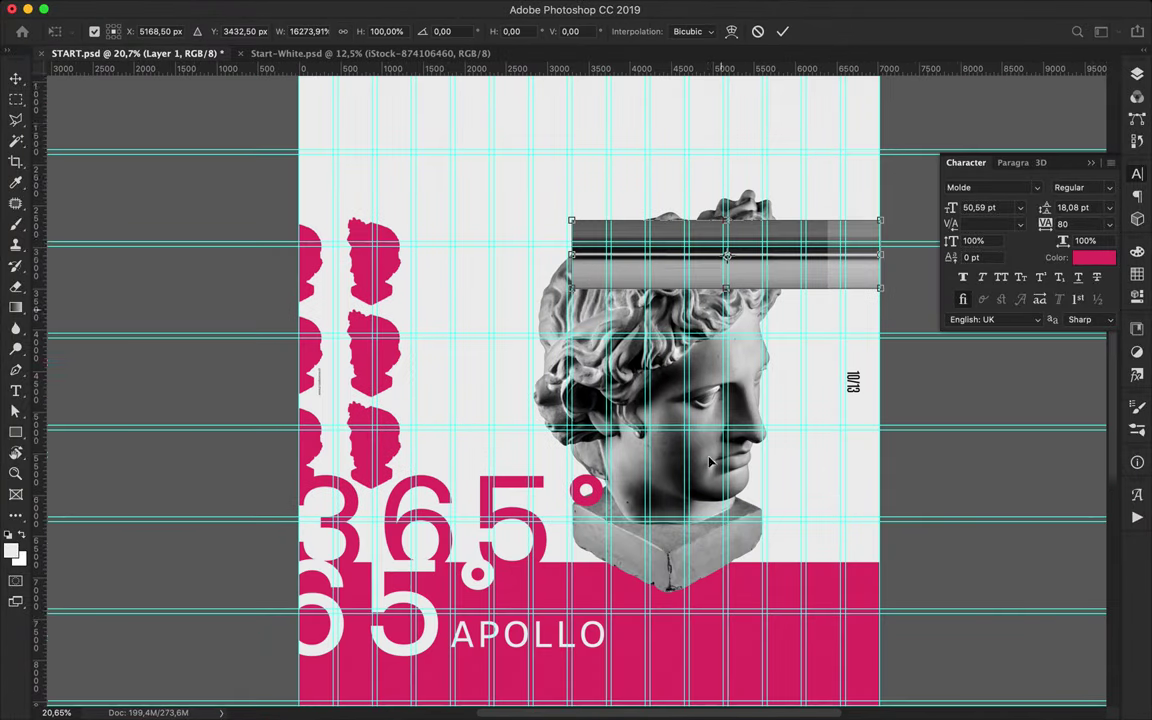
{"action": "key", "text": "Escape"}
{"action": "left_click_drag", "start_coordinate": [724, 240], "coordinate": [531, 522]}
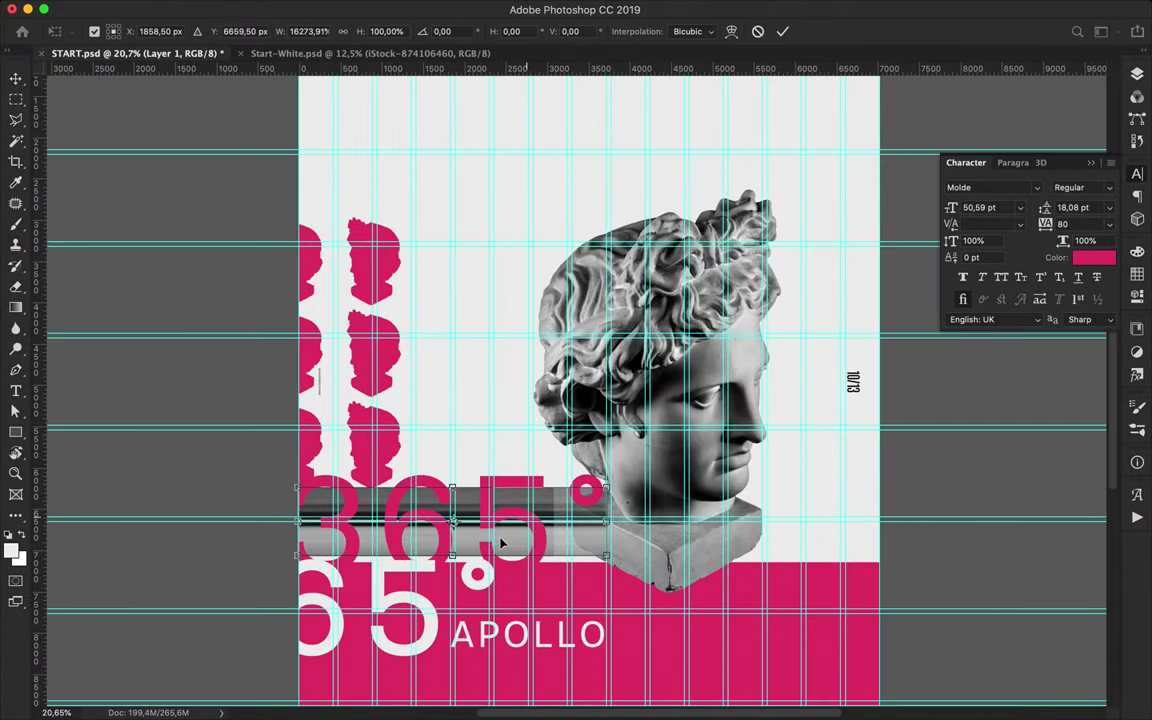
{"action": "left_click_drag", "start_coordinate": [606, 521], "coordinate": [1014, 524]}
{"action": "key", "text": "Return"}
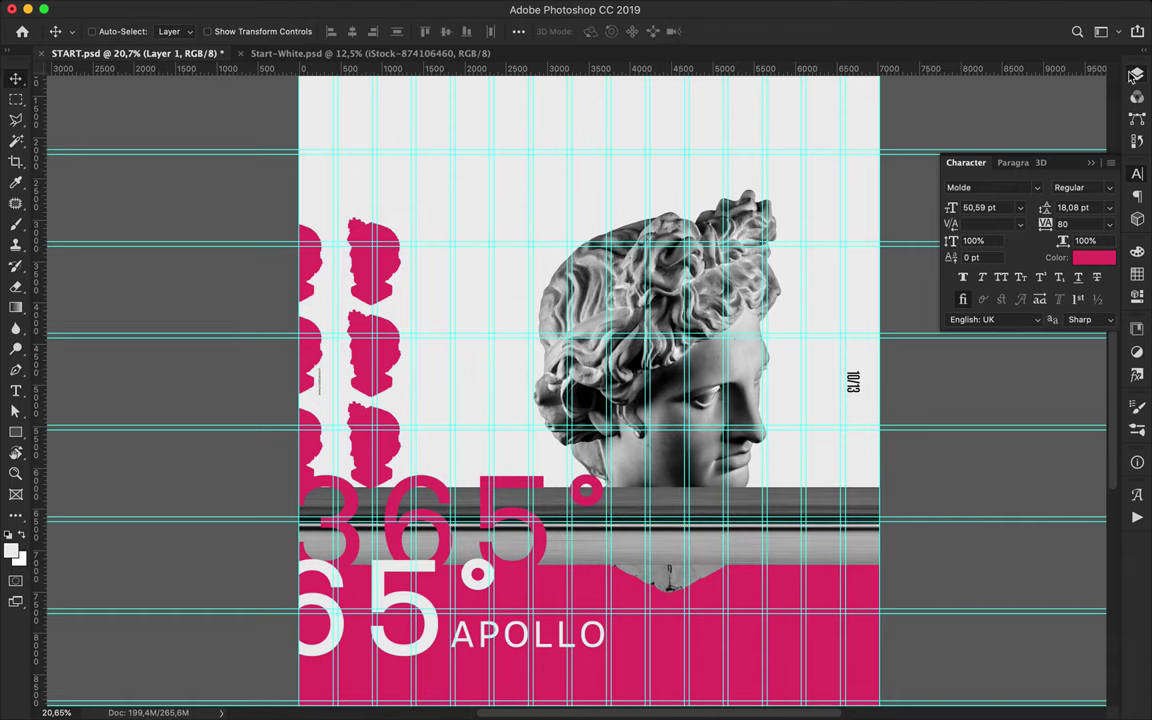
Drag the band layer below Rectangle 1 in the Layers panel
{"action": "left_click", "coordinate": [1136, 75]}
{"action": "left_click_drag", "start_coordinate": [990, 303], "coordinate": [1000, 392]}
{"action": "scroll", "coordinate": [780, 400], "scroll_direction": "down", "scroll_amount": 3}
{"action": "left_click_drag", "start_coordinate": [803, 383], "coordinate": [803, 457]}
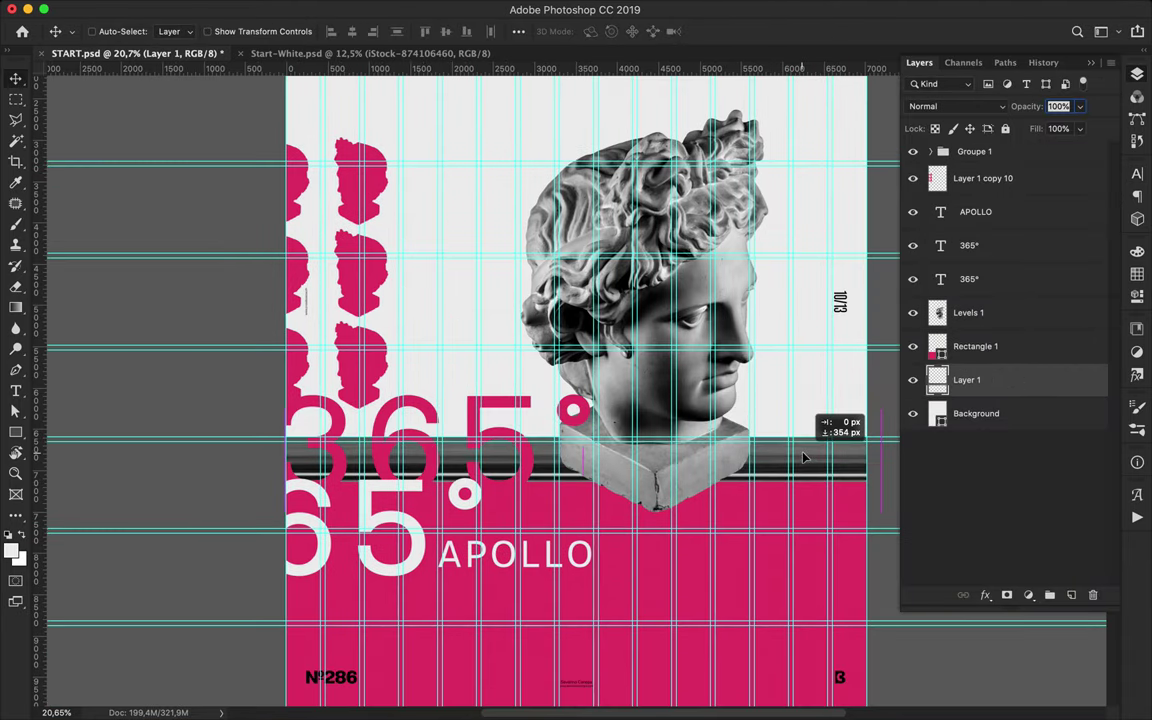
Move the pink 365° to the right edge and set APOLLO's tracking to 460
{"action": "left_click_drag", "start_coordinate": [455, 425], "coordinate": [855, 450]}
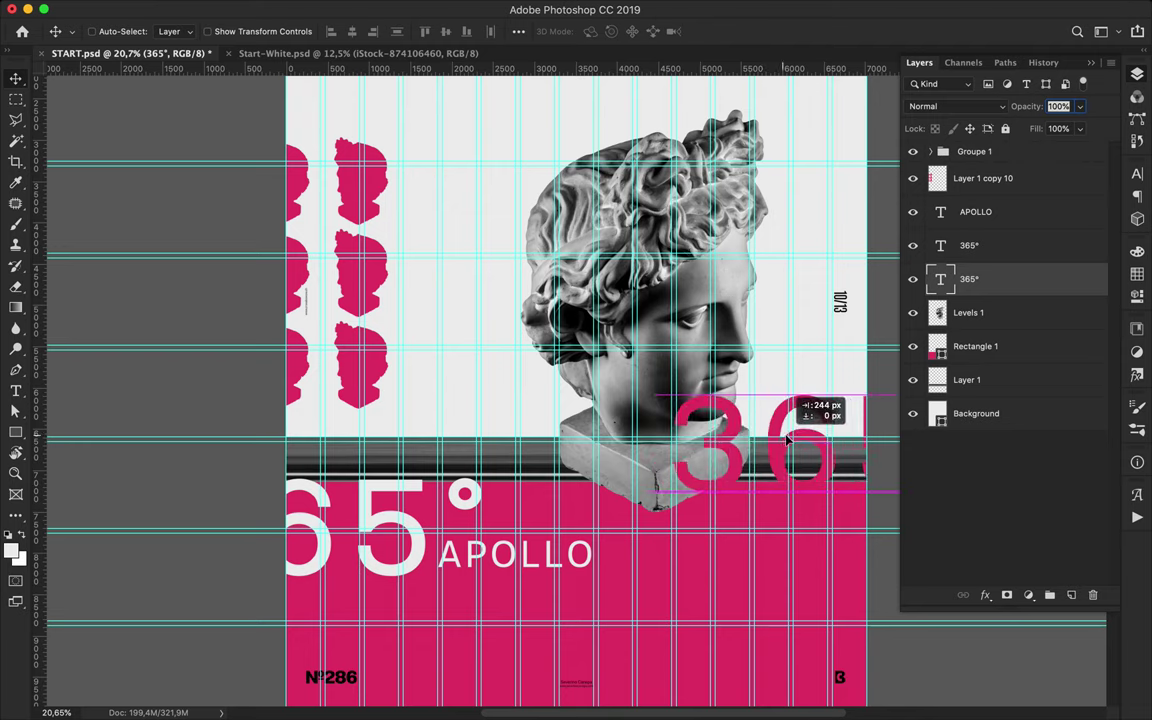
{"action": "key", "text": "ctrl+minus"}
{"action": "key", "text": "ctrl+t"}
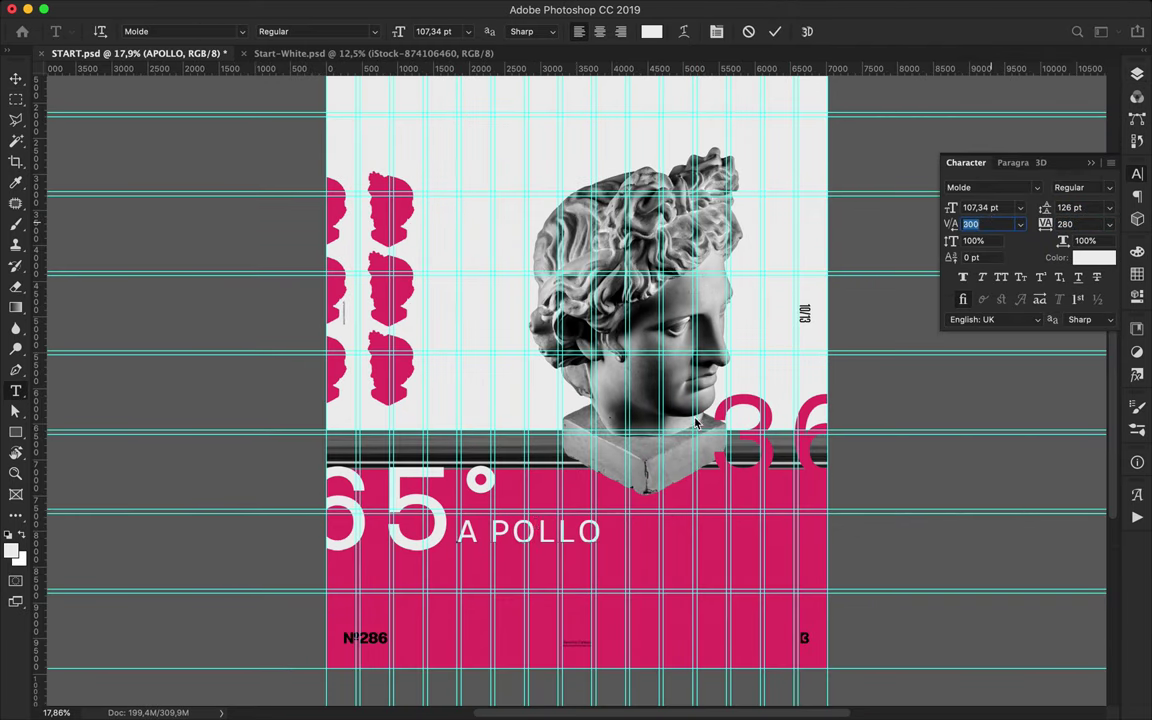
{"action": "key", "text": "shift+Up"}
{"action": "key", "text": "shift+Up"}
{"action": "key", "text": "shift+Up"}
{"action": "key", "text": "shift+Up"}
{"action": "key", "text": "shift+Up"}
{"action": "key", "text": "shift+Up"}
{"action": "key", "text": "shift+Up"}
{"action": "key", "text": "shift+Up"}
{"action": "key", "text": "shift+Up"}
{"action": "key", "text": "shift+Up"}
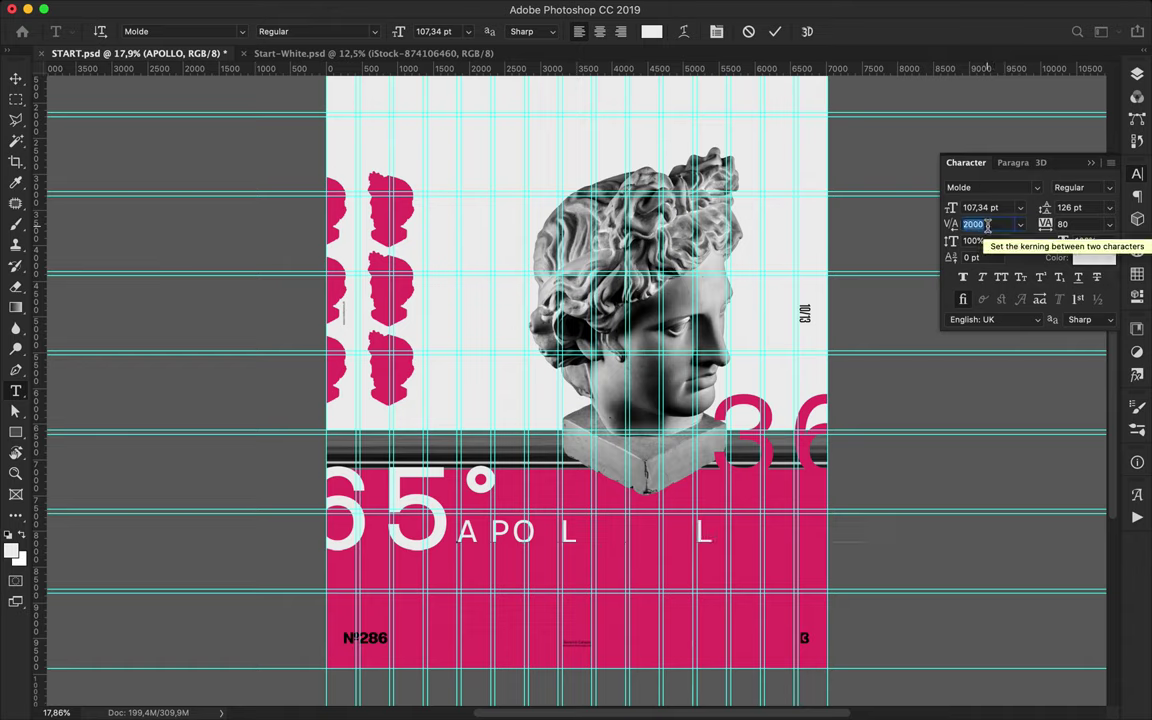
{"action": "key", "text": "shift+Down"}
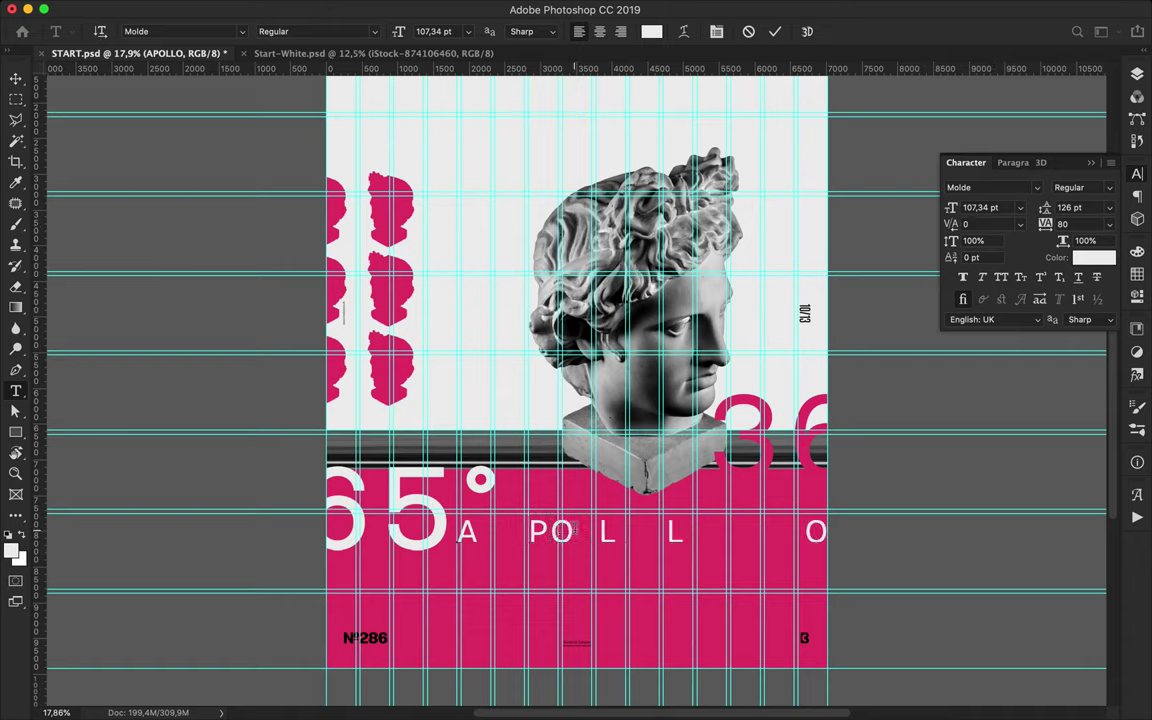
{"action": "type", "text": "460"}
{"action": "key", "text": "Return"}
Nudge APOLLO, then place a pink copy of it across the bust's face
{"action": "key", "text": "v"}
{"action": "left_click_drag", "start_coordinate": [708, 538], "coordinate": [619, 541]}
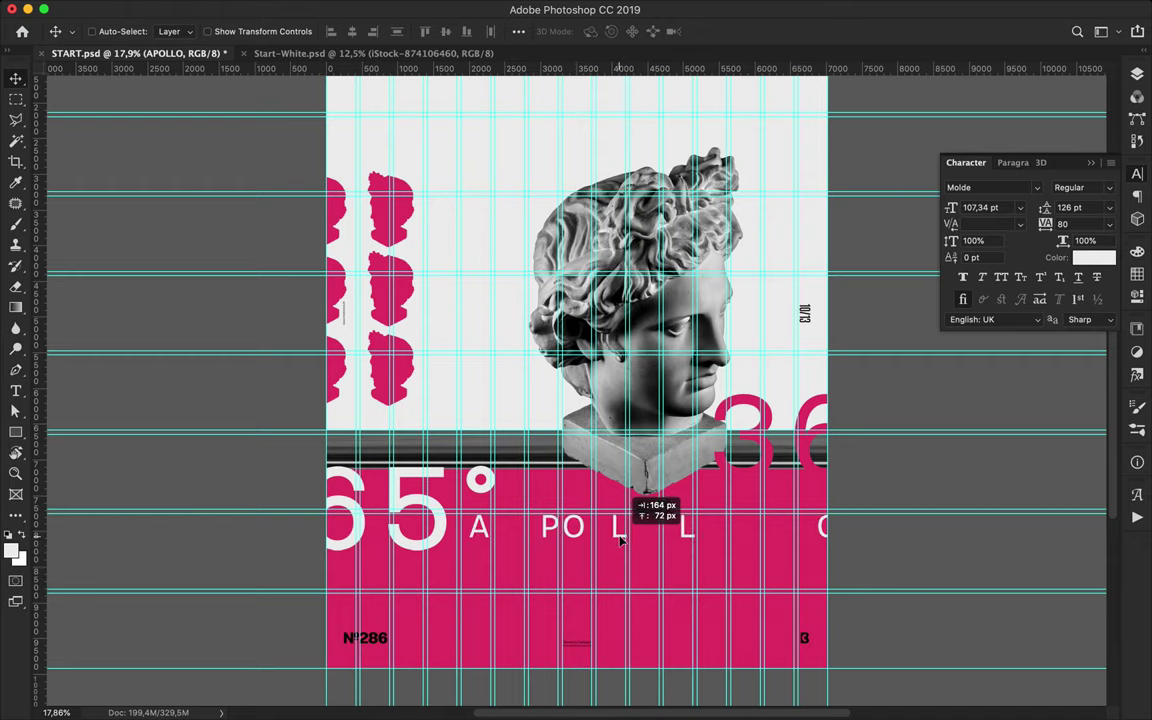
{"action": "scroll", "coordinate": [619, 540], "scroll_direction": "down", "scroll_amount": 1}
{"action": "left_click_drag", "start_coordinate": [548, 531], "coordinate": [548, 370]}
{"action": "double_click", "coordinate": [548, 372]}
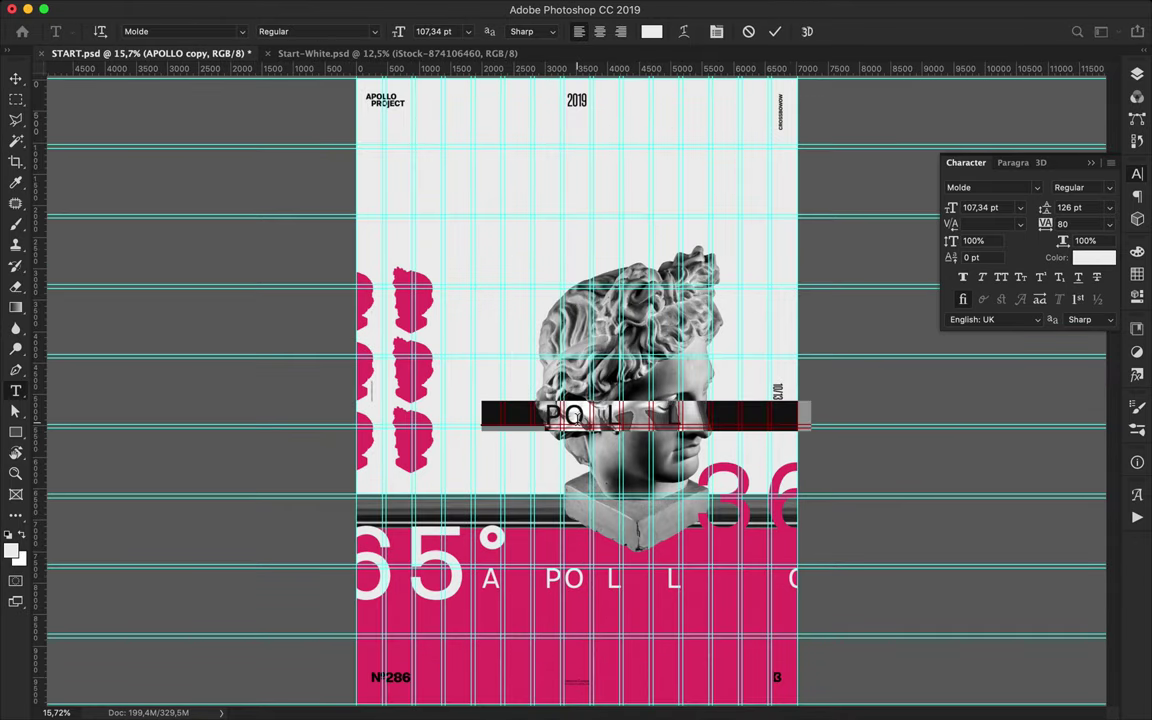
{"action": "left_click", "coordinate": [651, 31]}
{"action": "left_click", "coordinate": [782, 188]}
{"action": "left_click", "coordinate": [16, 78]}
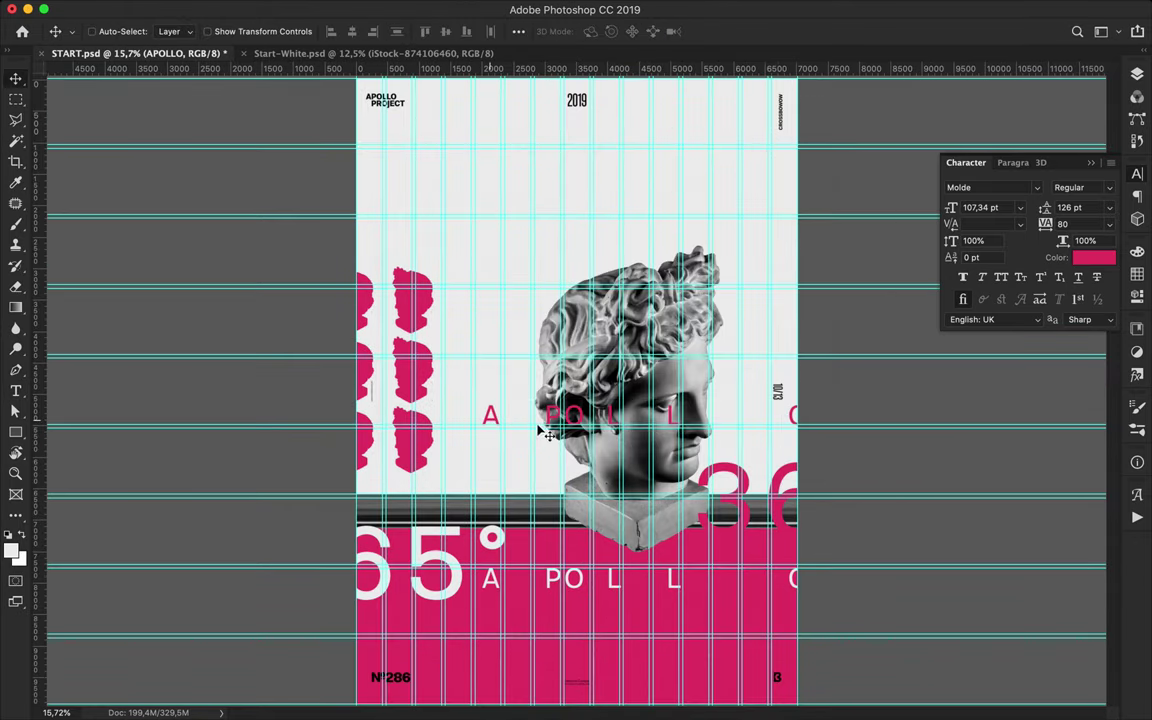
Nudge the pink APOLLO line right and position the pink head grid across the poster
{"action": "scroll", "coordinate": [556, 418], "scroll_direction": "down", "scroll_amount": 1}
{"action": "left_click_drag", "start_coordinate": [450, 382], "coordinate": [575, 418]}
{"action": "left_click_drag", "start_coordinate": [455, 378], "coordinate": [478, 410]}
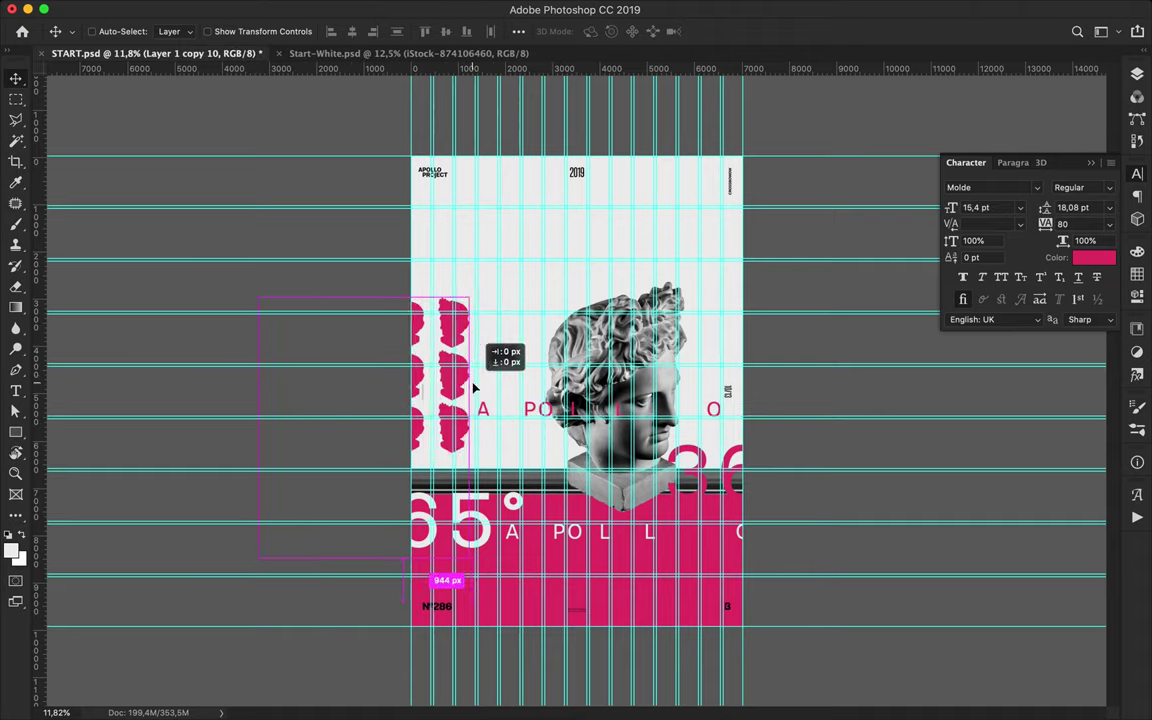
{"action": "left_click_drag", "start_coordinate": [478, 410], "coordinate": [666, 393]}
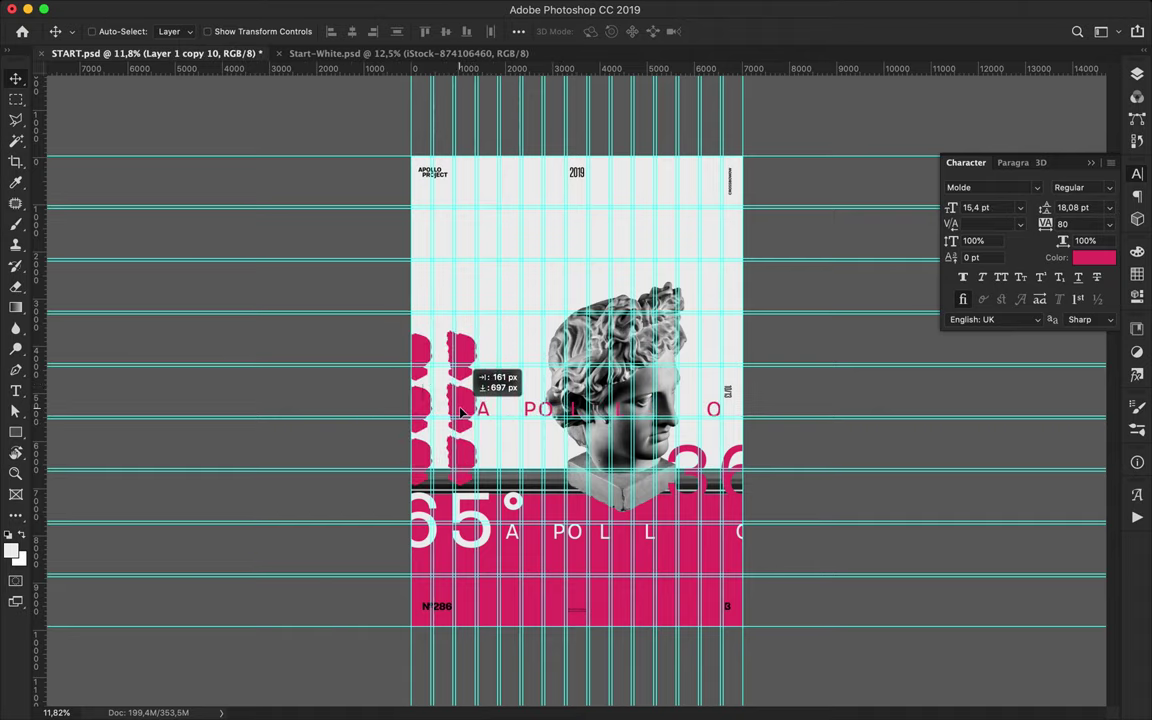
{"action": "left_click_drag", "start_coordinate": [666, 393], "coordinate": [671, 403]}
Set the Eraser to full strength on the head grid, then fit the whole poster in view
{"action": "key", "text": "m"}
{"action": "key", "text": "e"}
{"action": "key", "text": "ctrl+plus"}
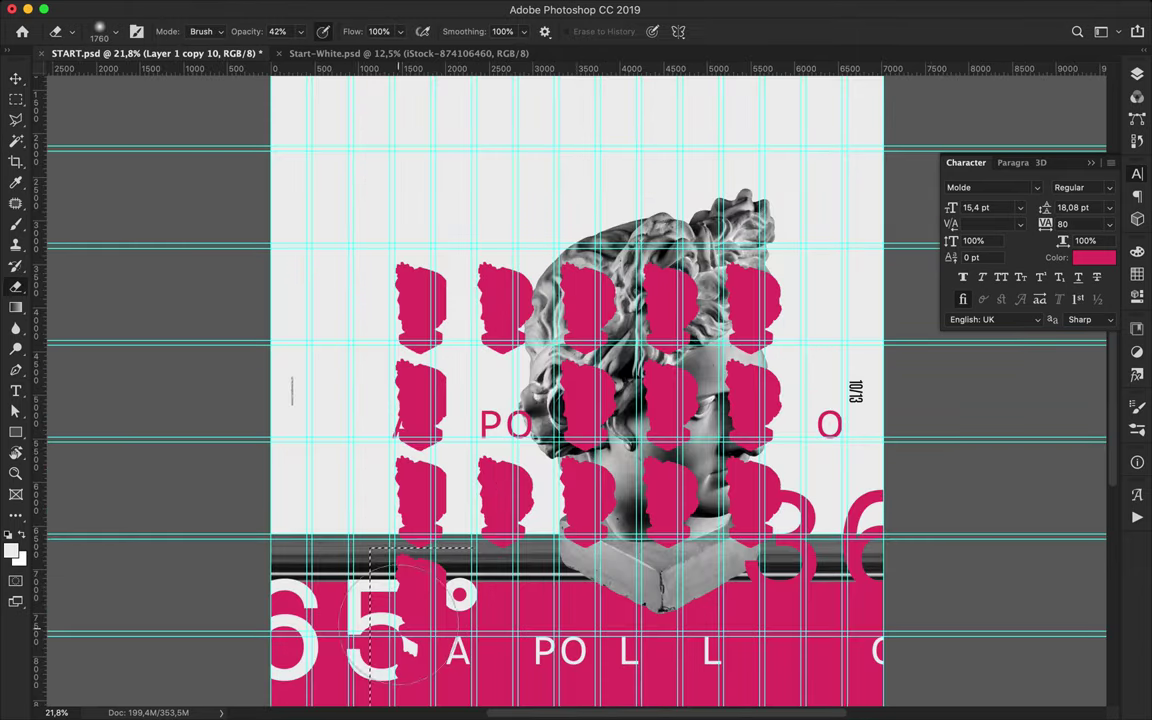
{"action": "key", "text": "0"}
{"action": "scroll", "coordinate": [415, 590], "scroll_direction": "down", "scroll_amount": 3}
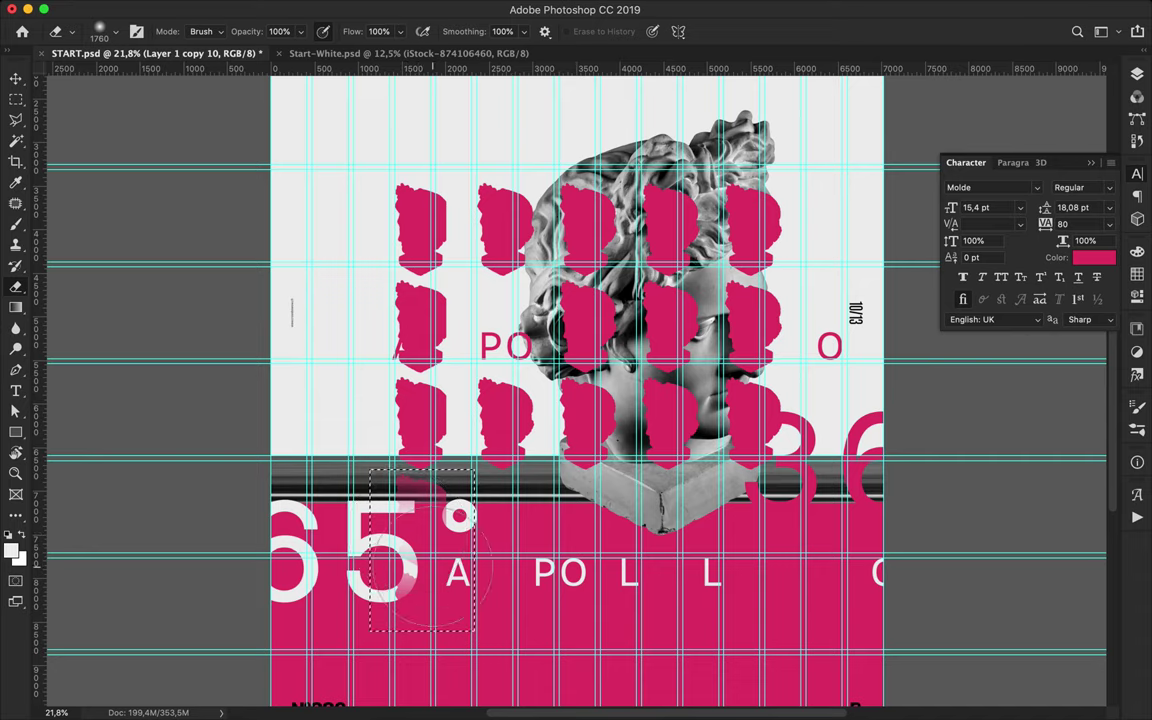
{"action": "left_click", "coordinate": [104, 31]}
{"action": "left_click", "coordinate": [103, 33]}
{"action": "key", "text": "ctrl+d"}
{"action": "key", "text": "m"}
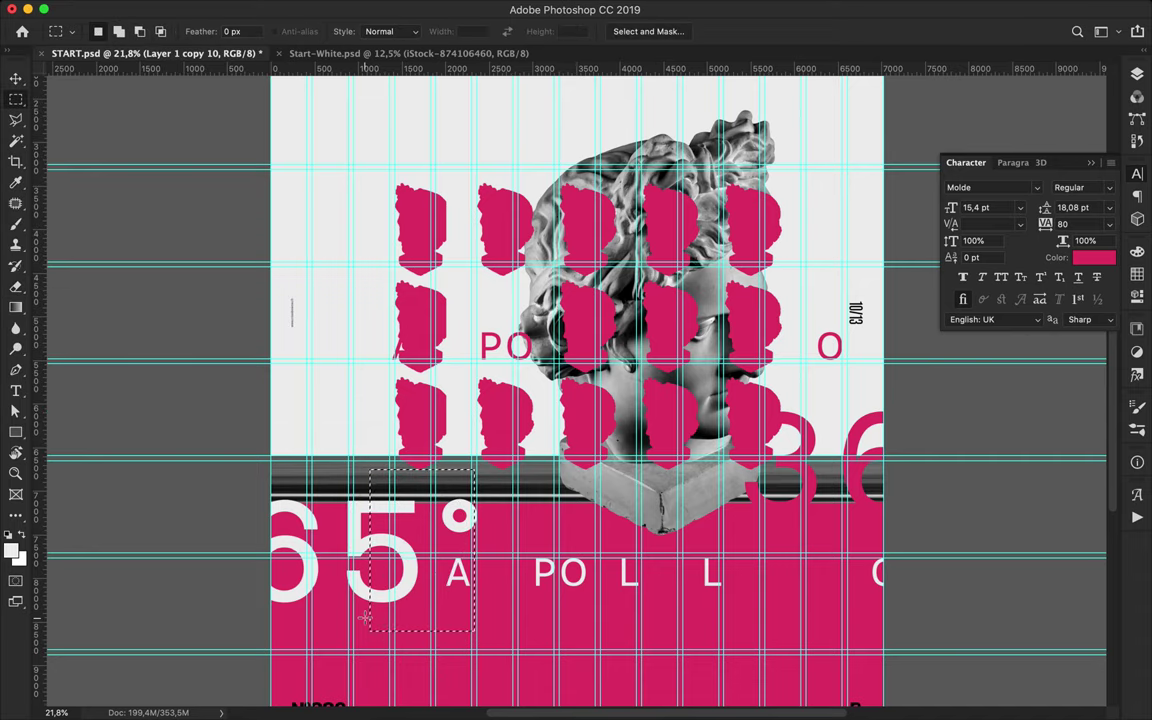
{"action": "key", "text": "v"}
{"action": "key", "text": "ctrl+0"}
Move the pink head grid left and up, and the bust down to the lower right
{"action": "key", "text": "m"}
{"action": "key", "text": "e"}
{"action": "key", "text": "l"}
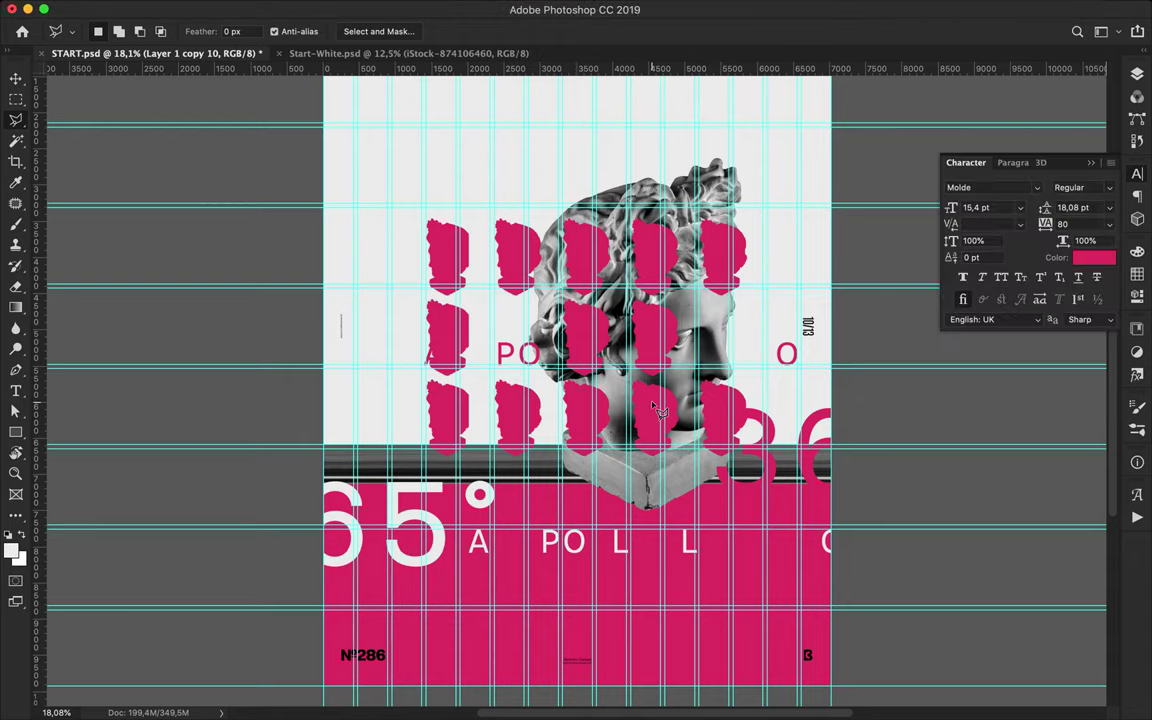
{"action": "key", "text": "v"}
{"action": "left_click_drag", "start_coordinate": [650, 407], "coordinate": [540, 390]}
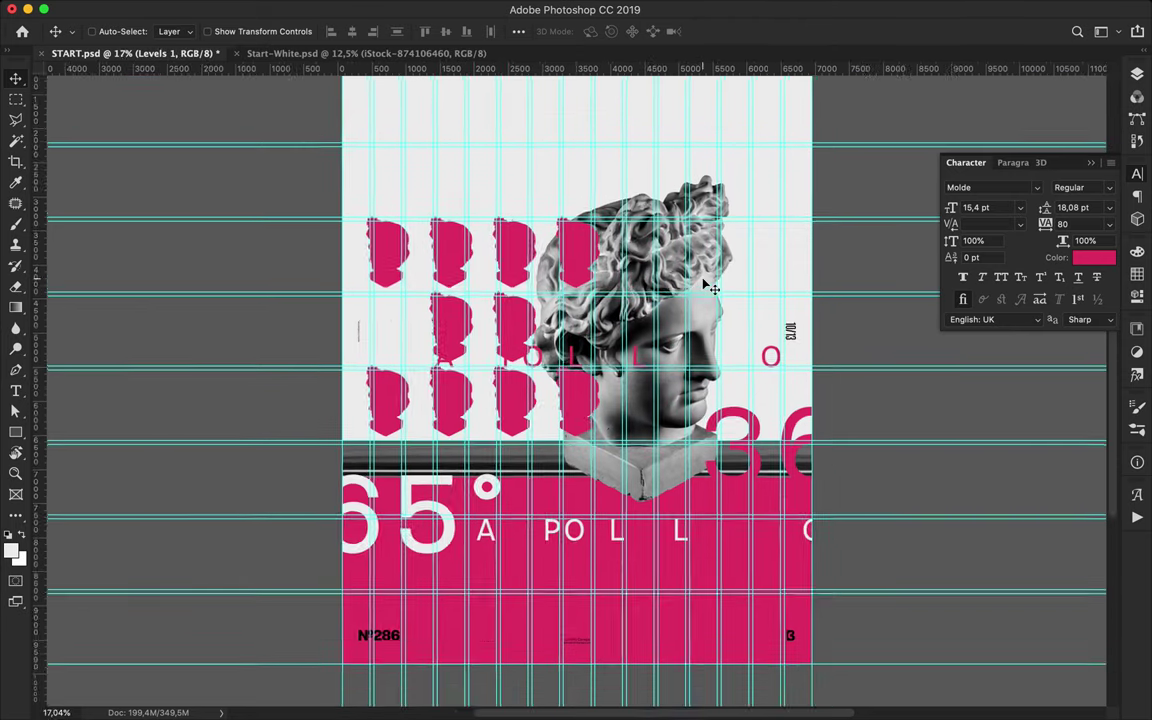
{"action": "left_click_drag", "start_coordinate": [708, 287], "coordinate": [728, 494]}
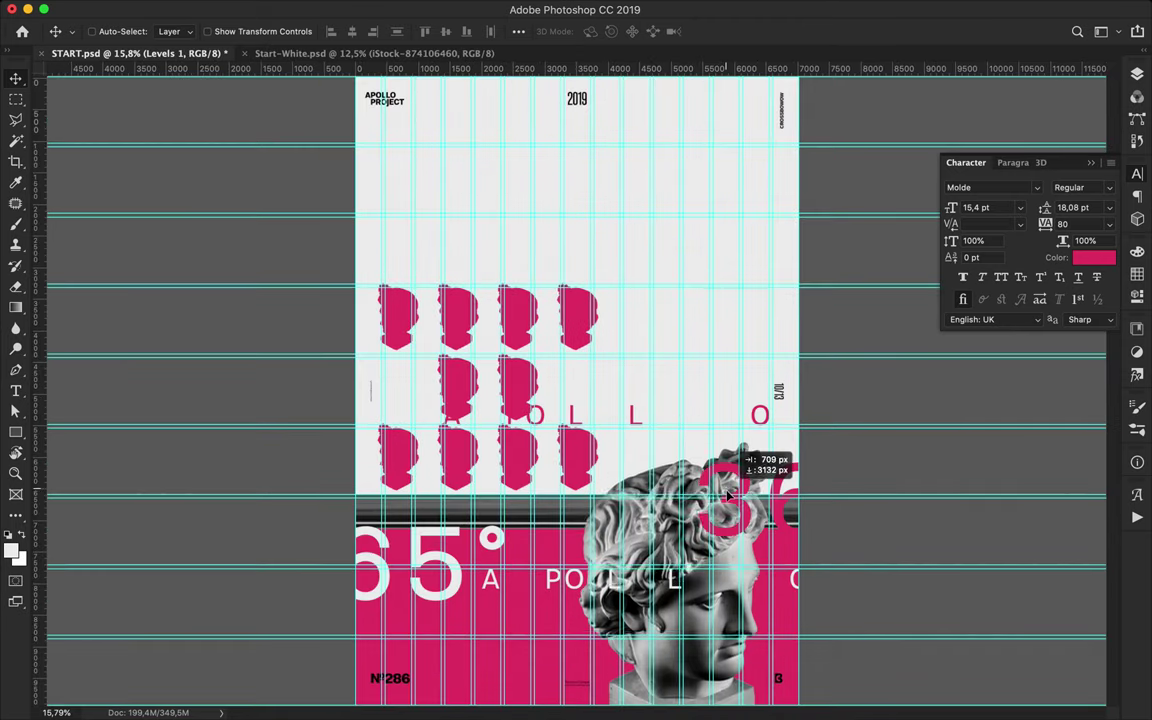
Select both APOLLO lines, reposition them, and move one up to the poster top
{"action": "left_click", "coordinate": [570, 585], "text": "shift"}
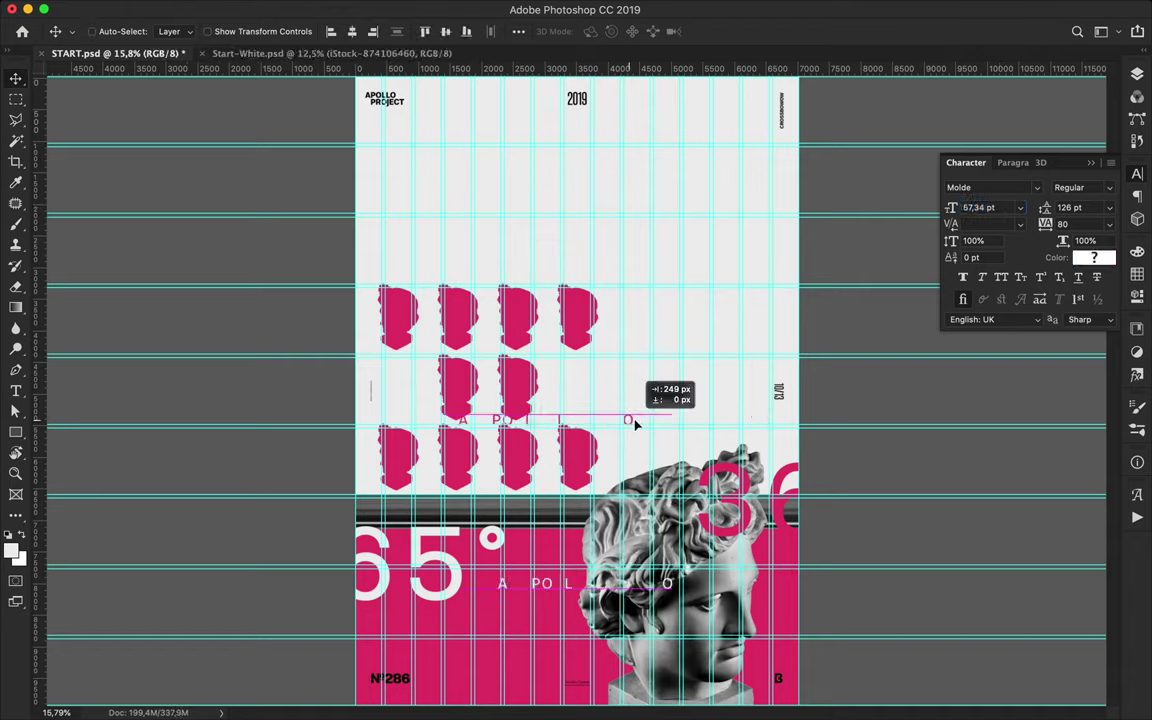
{"action": "left_click_drag", "start_coordinate": [613, 424], "coordinate": [592, 426]}
{"action": "left_click_drag", "start_coordinate": [578, 472], "coordinate": [655, 350]}
{"action": "key", "text": "m"}
{"action": "key", "text": "v"}
{"action": "mouse_move", "coordinate": [438, 312]}
{"action": "left_mouse_down"}
{"action": "mouse_move", "coordinate": [442, 437]}
{"action": "mouse_move", "coordinate": [409, 127]}
{"action": "mouse_move", "coordinate": [424, 143]}
{"action": "left_mouse_up"}
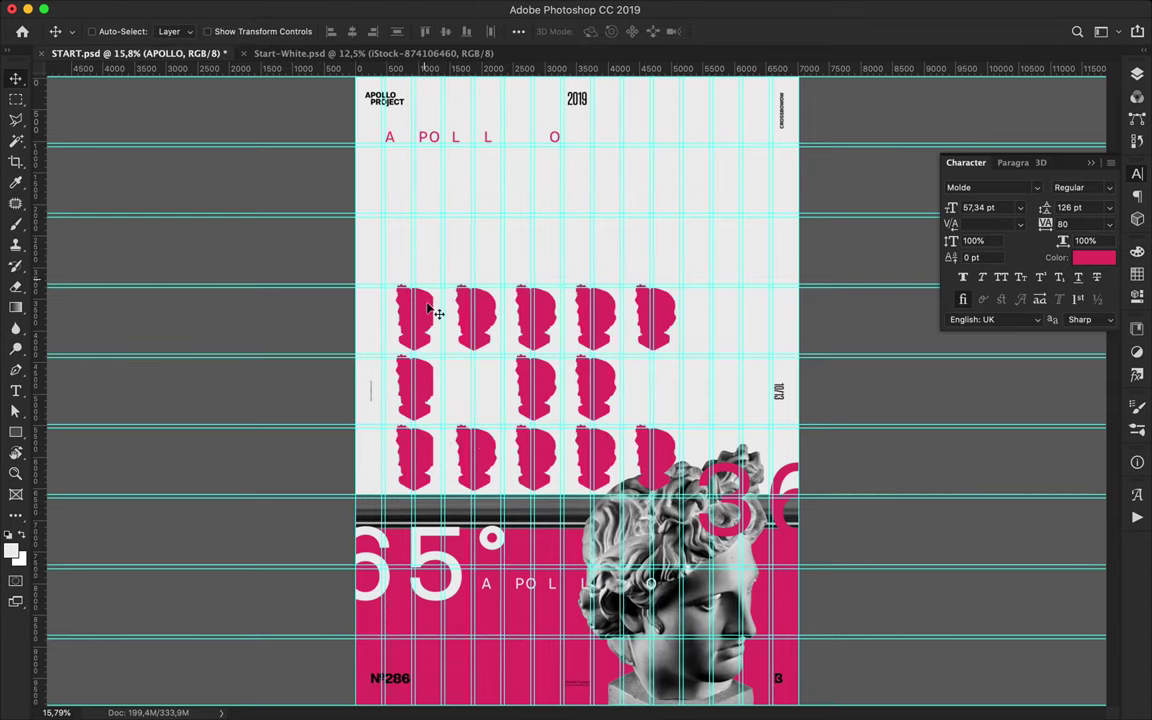
Delete the left column of pink head shapes and shift the remaining grid left
{"action": "left_click", "coordinate": [399, 287], "text": "ctrl"}
{"action": "key", "text": "m"}
{"action": "key", "text": "Delete"}
{"action": "key", "text": "ctrl+d"}
{"action": "key", "text": "v"}
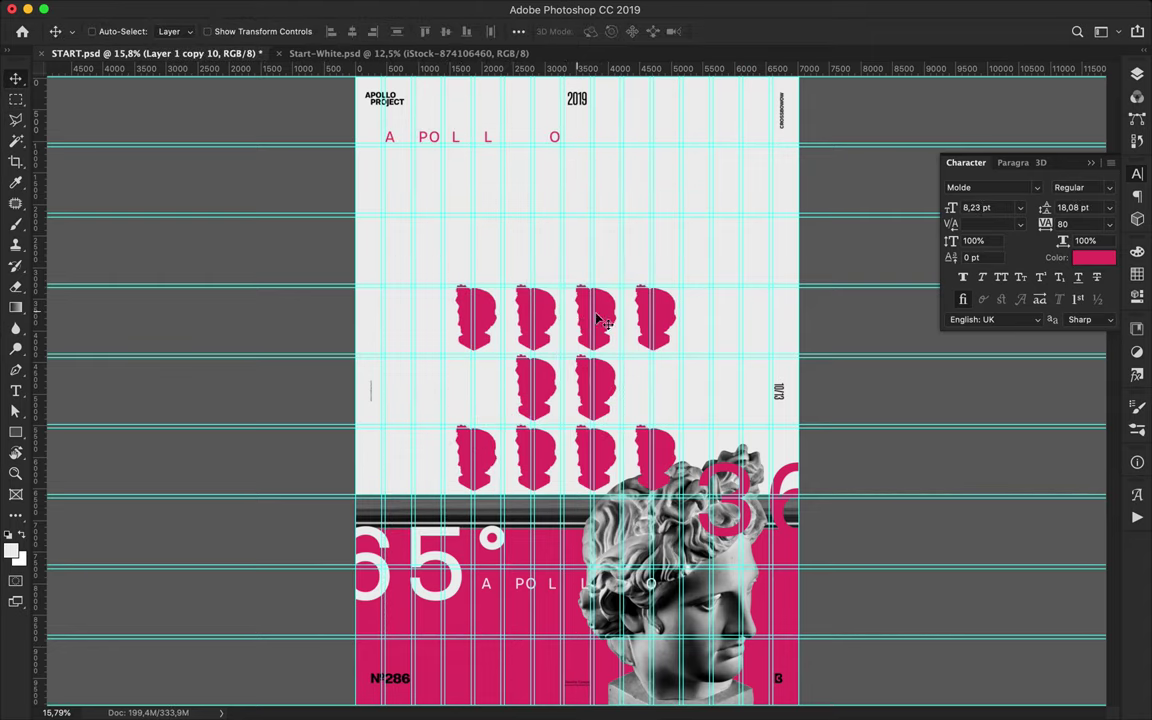
{"action": "left_click_drag", "start_coordinate": [571, 314], "coordinate": [543, 291]}
{"action": "key", "text": "m"}
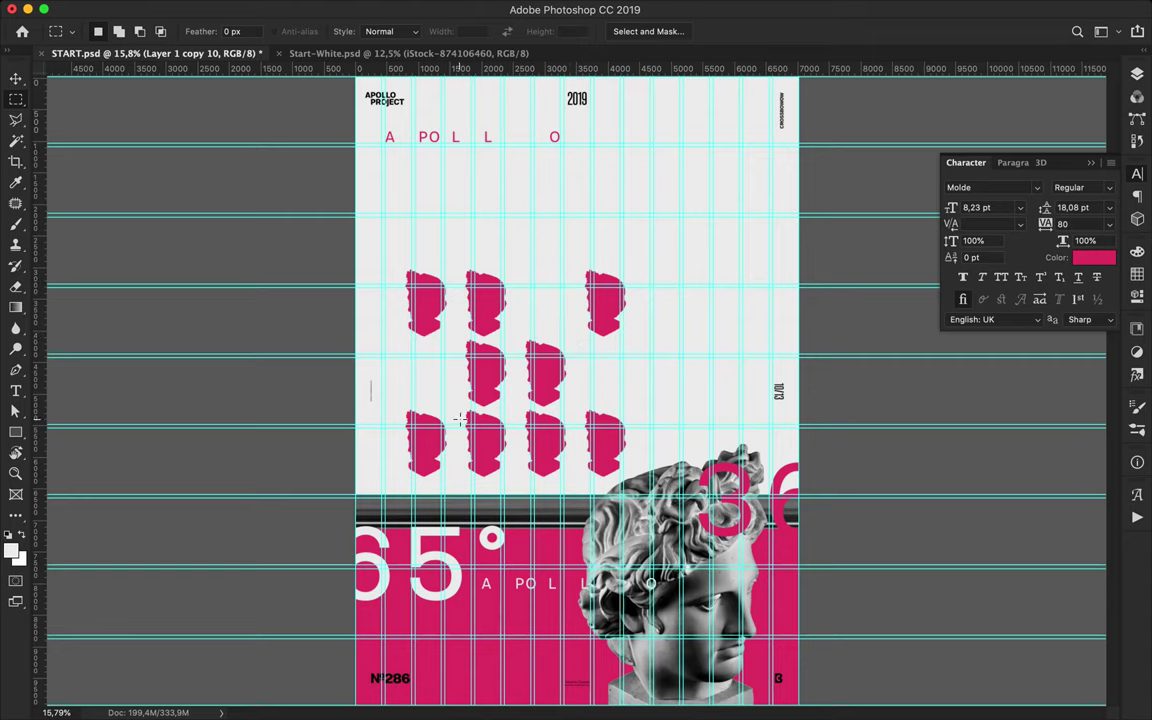
{"action": "key", "text": "v"}
{"action": "mouse_move", "coordinate": [465, 406]}
{"action": "left_mouse_down"}
{"action": "mouse_move", "coordinate": [476, 342]}
{"action": "mouse_move", "coordinate": [460, 410]}
{"action": "left_mouse_up"}
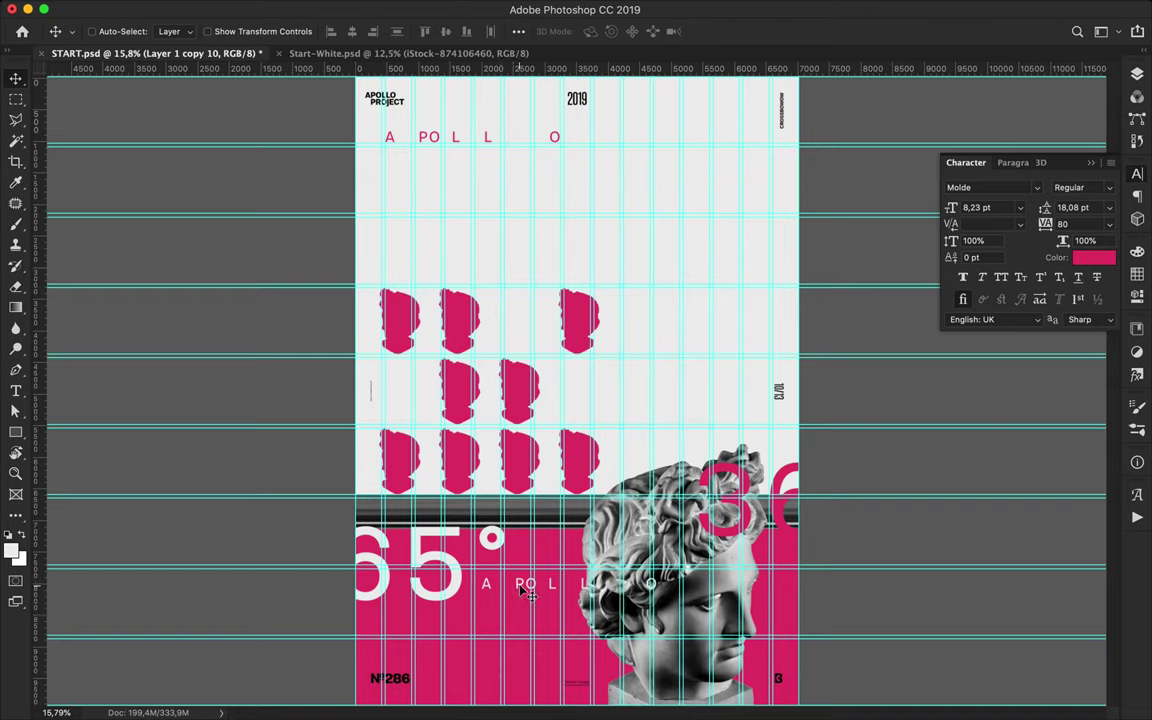
Move the white APOLLO lower on the band and the 365° up into the white half
{"action": "left_click_drag", "start_coordinate": [527, 592], "coordinate": [411, 645]}
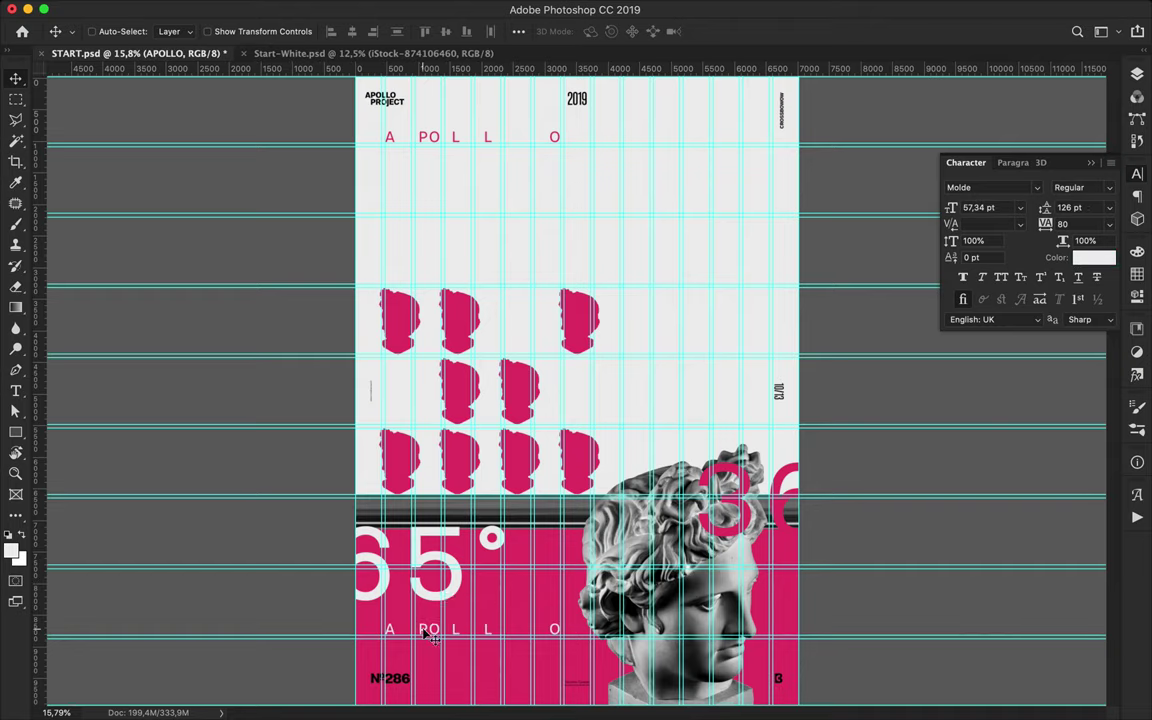
{"action": "mouse_move", "coordinate": [430, 565]}
{"action": "left_mouse_down"}
{"action": "mouse_move", "coordinate": [567, 233]}
{"action": "mouse_move", "coordinate": [515, 218]}
{"action": "left_mouse_up"}
{"action": "left_click", "coordinate": [1108, 187]}
Set the 365° to Condensed-Semibold and enlarge it to about double size
{"action": "scroll", "coordinate": [1000, 160], "scroll_direction": "down", "scroll_amount": 5}
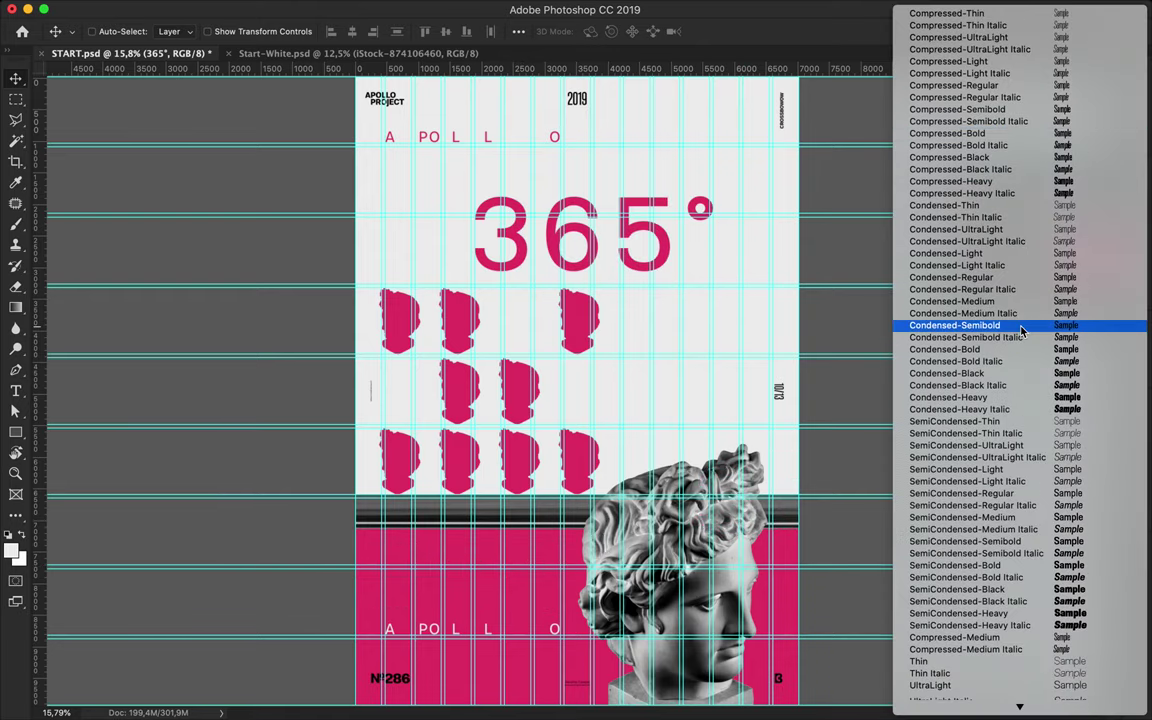
{"action": "left_click", "coordinate": [1021, 330]}
{"action": "key", "text": "ctrl+t"}
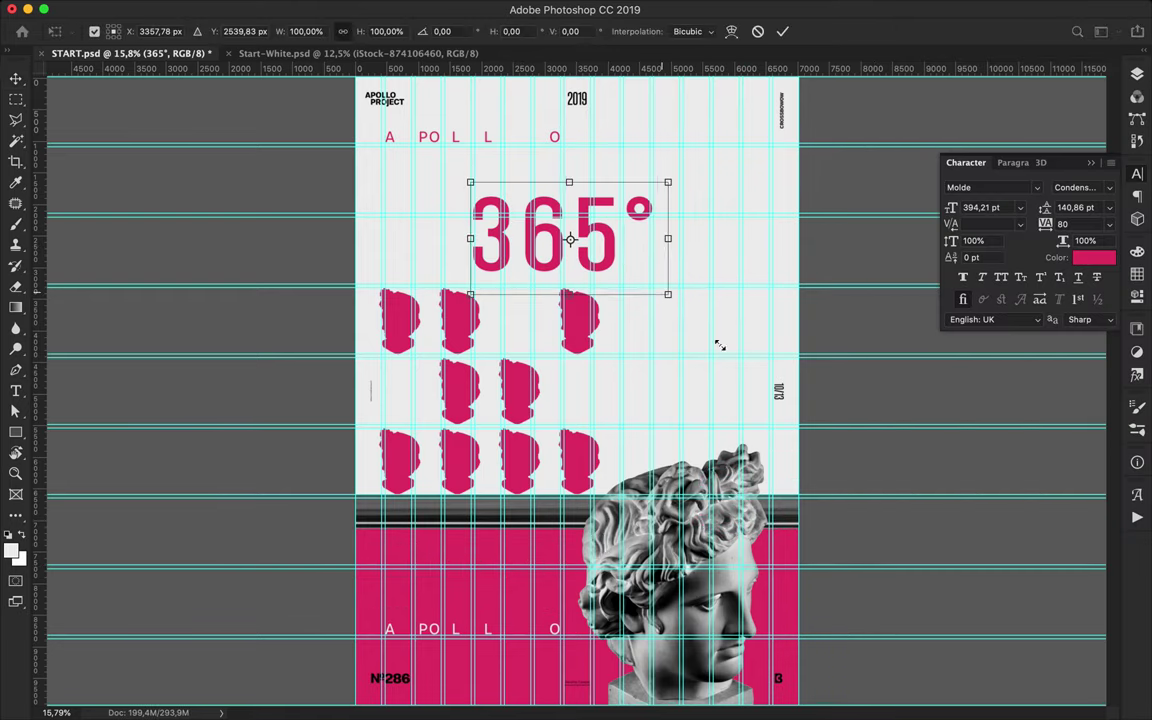
{"action": "mouse_move", "coordinate": [720, 345]}
{"action": "left_mouse_down"}
{"action": "mouse_move", "coordinate": [546, 272]}
{"action": "mouse_move", "coordinate": [404, 330]}
{"action": "left_mouse_up"}
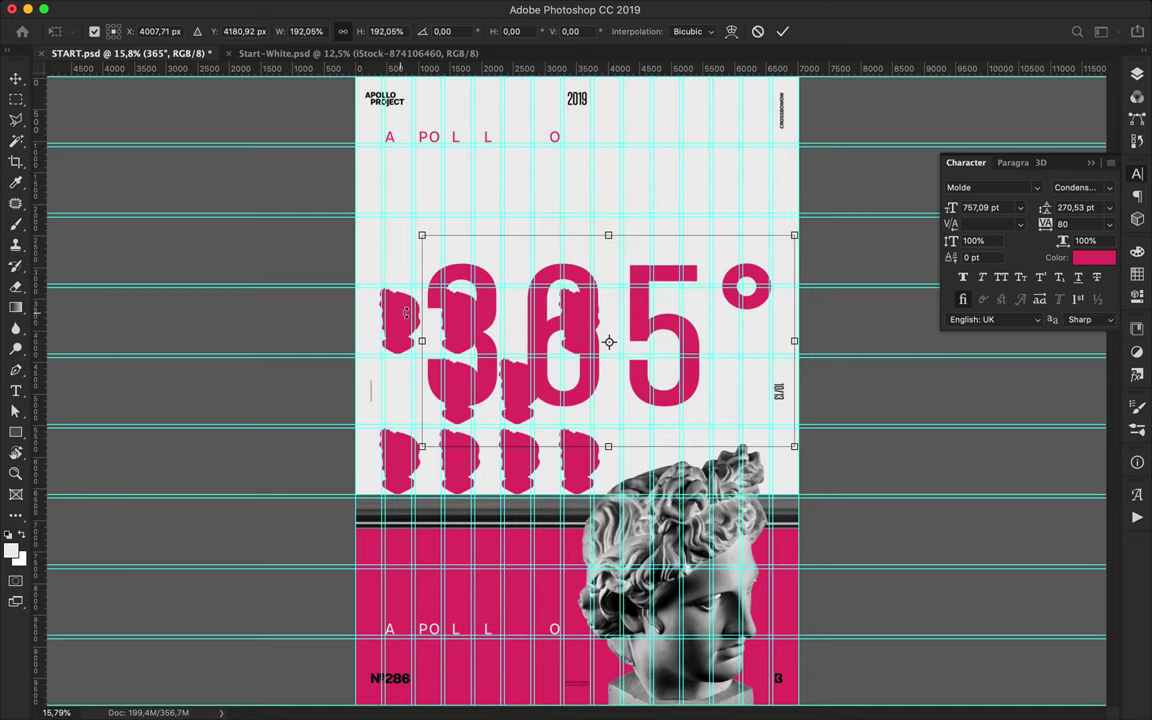
{"action": "left_click", "coordinate": [406, 313]}
Fill the head shapes with a dark grey sampled from the bust
{"action": "key", "text": "w"}
{"action": "key", "text": "b"}
{"action": "key", "text": "i"}
{"action": "left_click", "coordinate": [463, 510]}
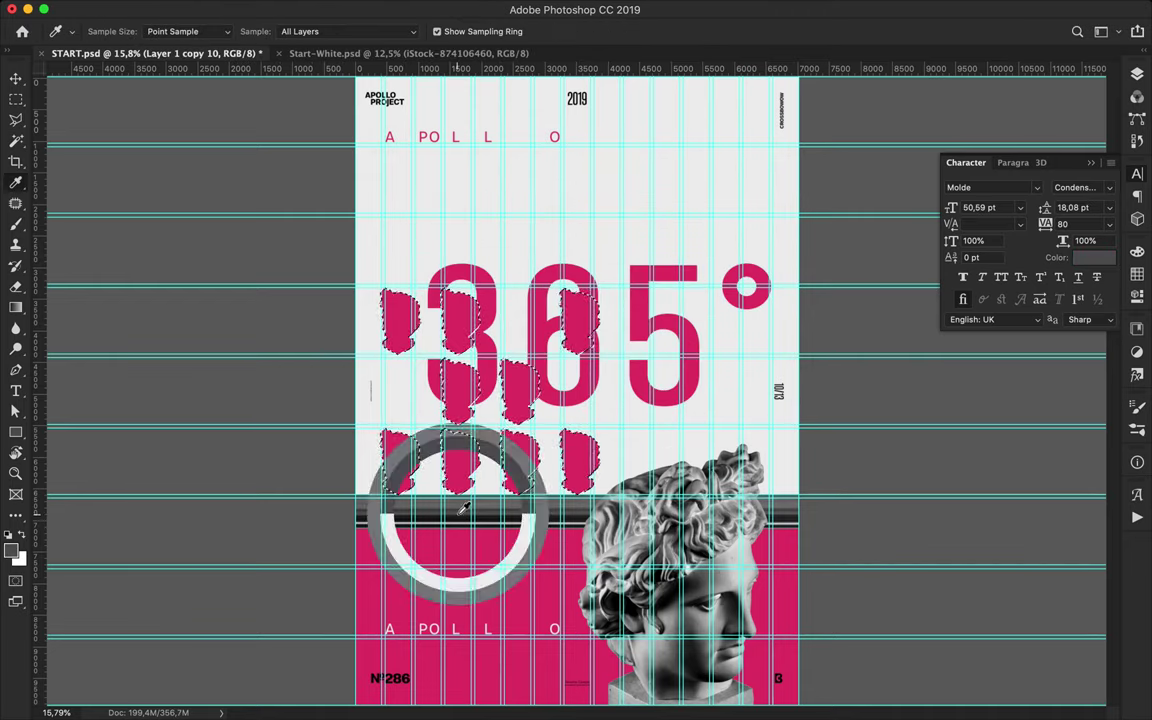
{"action": "key", "text": "alt+BackSpace"}
{"action": "key", "text": "b"}
{"action": "key", "text": "v"}
{"action": "key", "text": "m"}
{"action": "key", "text": "ctrl+d"}
Nudge the grey heads up and move the 365° slightly left and down
{"action": "key", "text": "v"}
{"action": "left_click_drag", "start_coordinate": [586, 393], "coordinate": [584, 383]}
{"action": "left_click", "coordinate": [690, 343]}
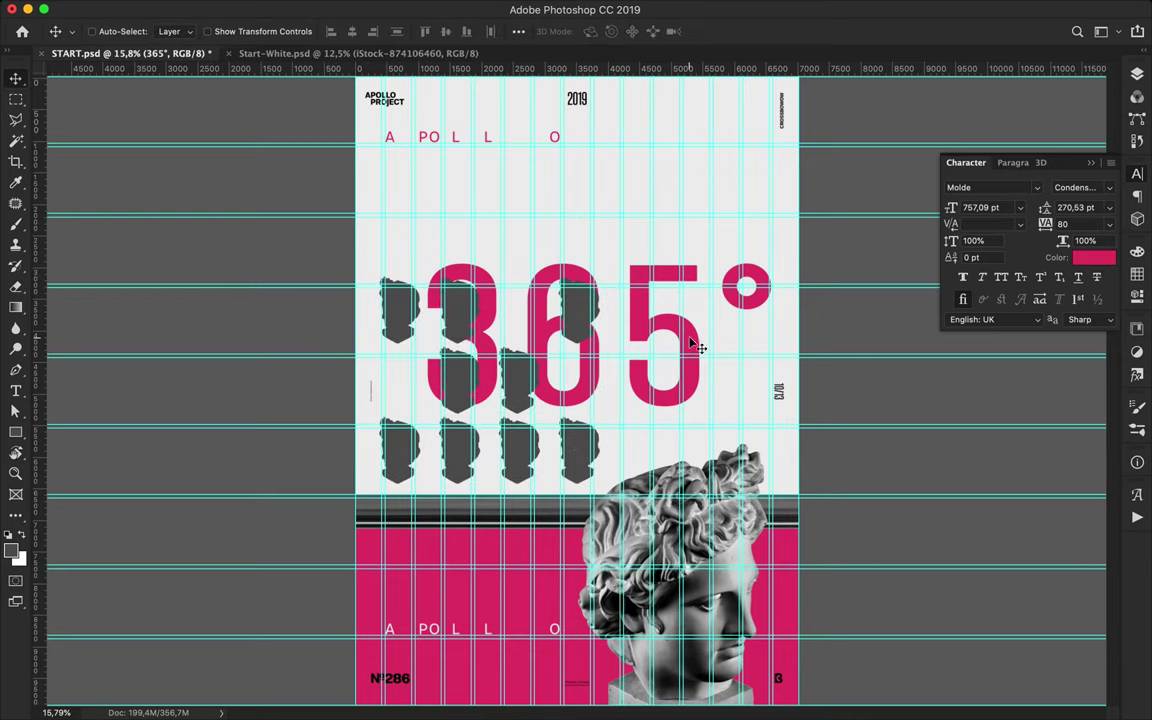
{"action": "left_click_drag", "start_coordinate": [701, 357], "coordinate": [662, 377]}
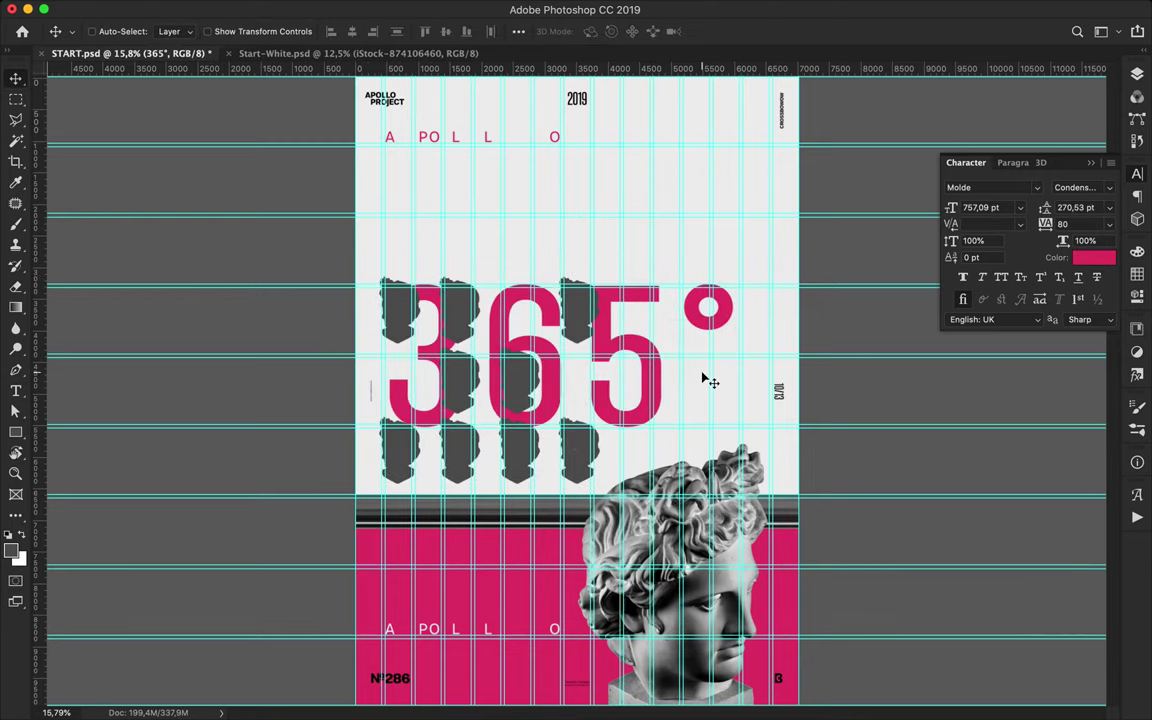
{"action": "scroll", "coordinate": [703, 379], "scroll_direction": "down", "scroll_amount": 2}
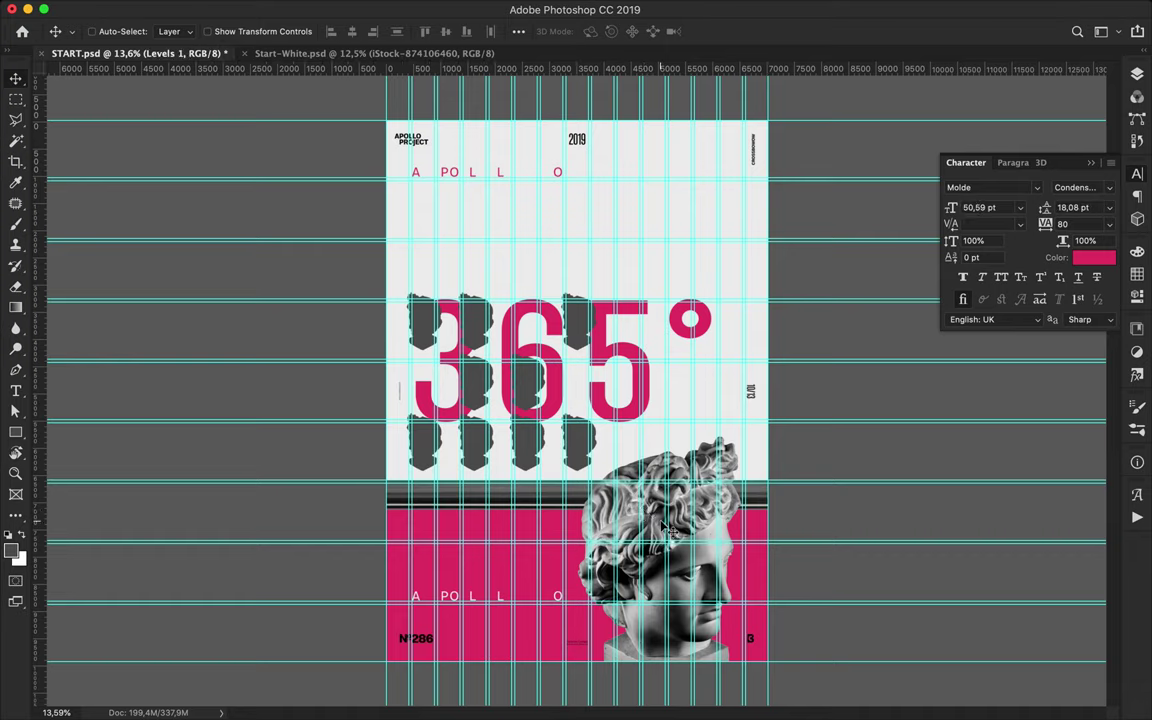
Enlarge the grey head grid up and right, and drop the pink APOLLO just above the pink band
{"action": "left_click_drag", "start_coordinate": [654, 520], "coordinate": [668, 538]}
{"action": "key", "text": "ctrl+t"}
{"action": "left_click_drag", "start_coordinate": [597, 295], "coordinate": [721, 174]}
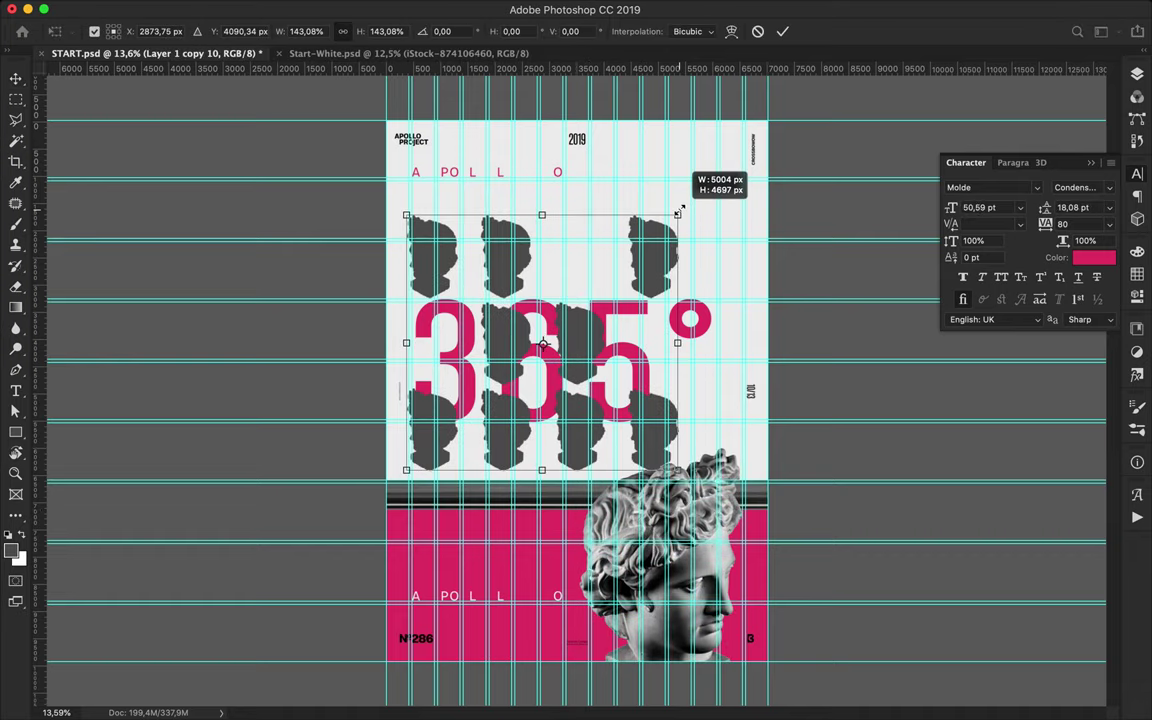
{"action": "key", "text": "Return"}
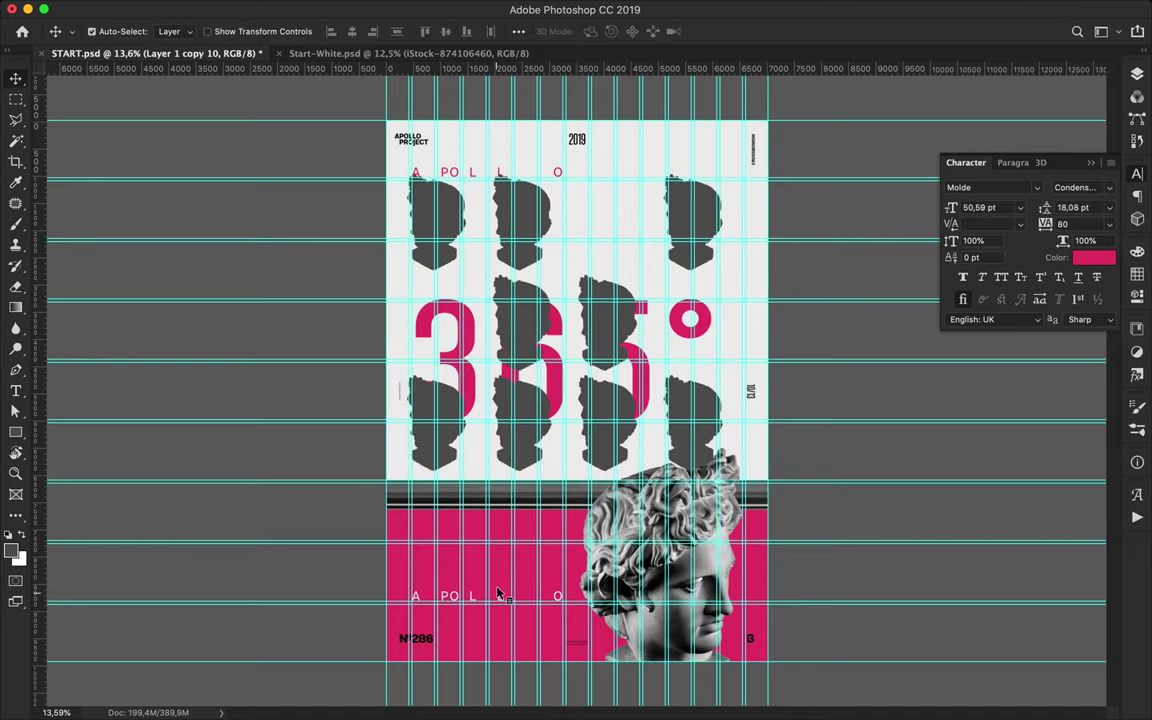
{"action": "left_click_drag", "start_coordinate": [496, 610], "coordinate": [499, 516]}
{"action": "mouse_move", "coordinate": [475, 177]}
{"action": "left_mouse_down"}
{"action": "mouse_move", "coordinate": [490, 503]}
{"action": "mouse_move", "coordinate": [480, 511]}
{"action": "left_mouse_up"}
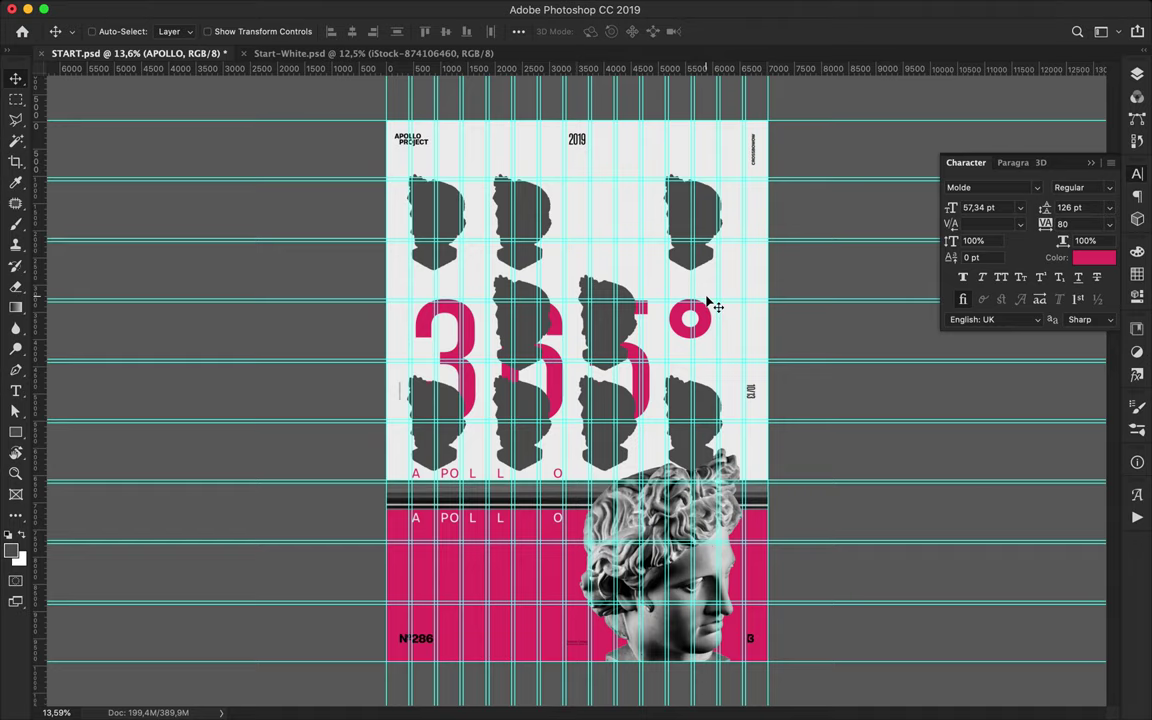
Delete the rightmost column of grey heads
{"action": "left_click", "coordinate": [694, 230], "text": "ctrl"}
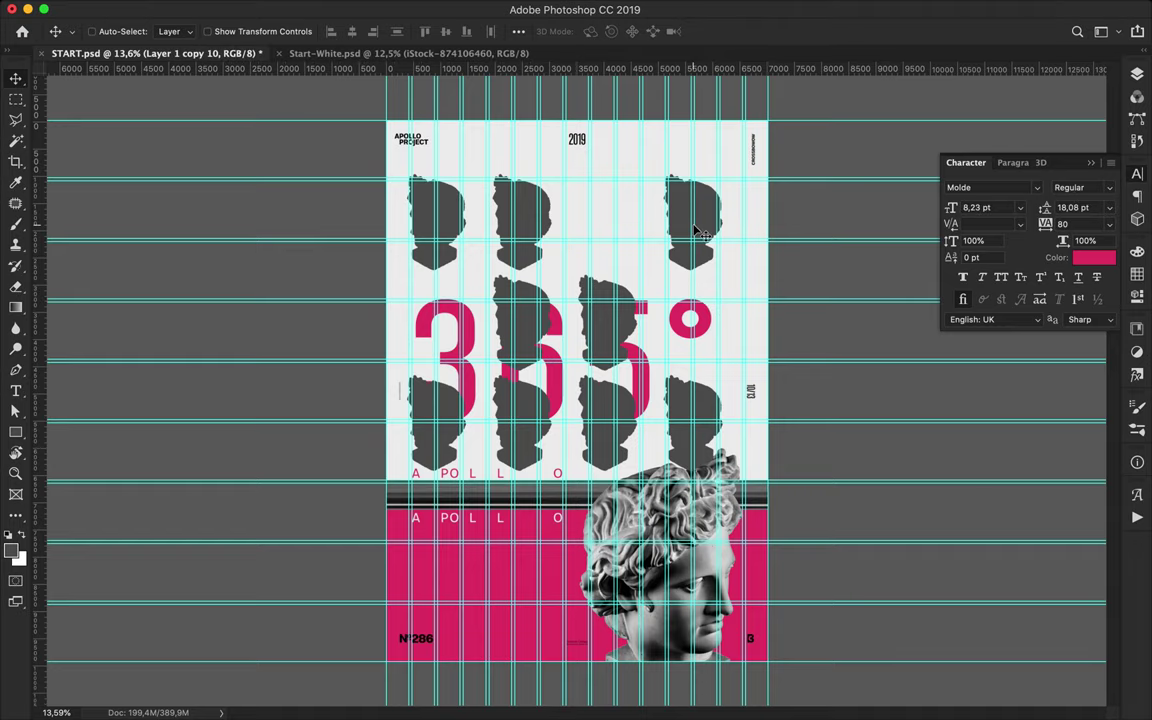
{"action": "key", "text": "m"}
{"action": "left_click_drag", "start_coordinate": [665, 160], "coordinate": [745, 475]}
{"action": "key", "text": "Delete"}
{"action": "key", "text": "ctrl+d"}
{"action": "key", "text": "v"}
Place a copy of the bust peeking in from the poster's top edge
{"action": "left_click_drag", "start_coordinate": [688, 510], "coordinate": [508, 513]}
{"action": "key", "text": "ctrl+z"}
{"action": "key", "text": "ctrl+z"}
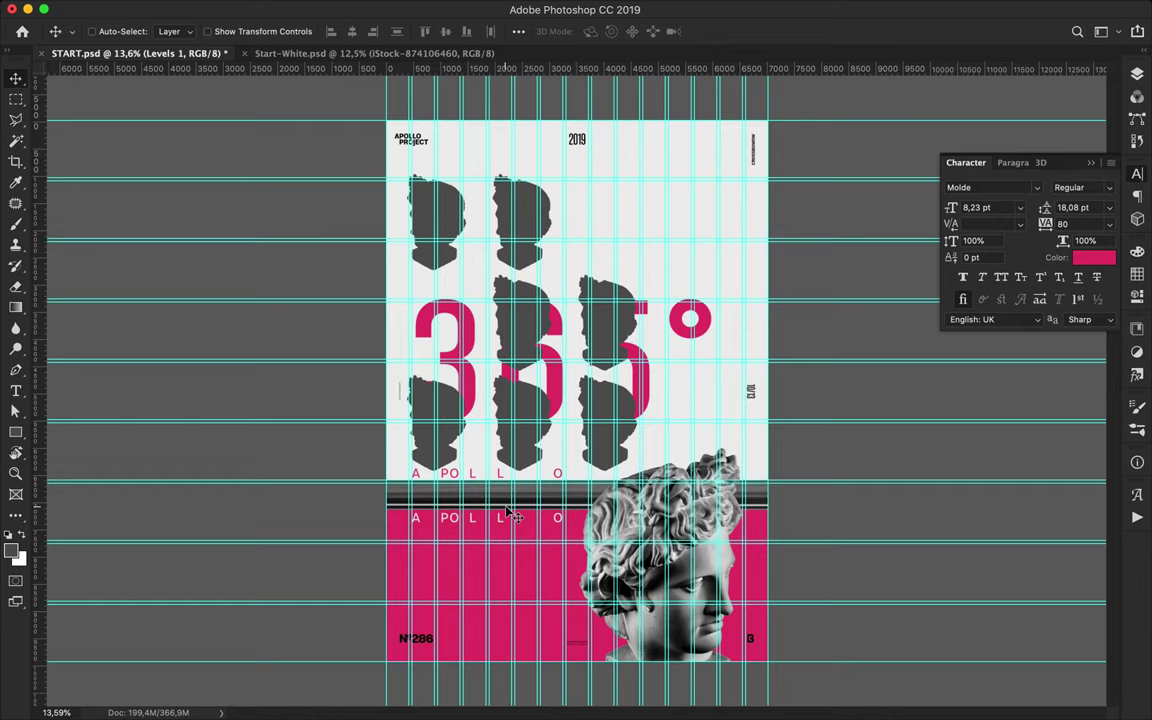
{"action": "left_click_drag", "start_coordinate": [660, 534], "coordinate": [675, 166]}
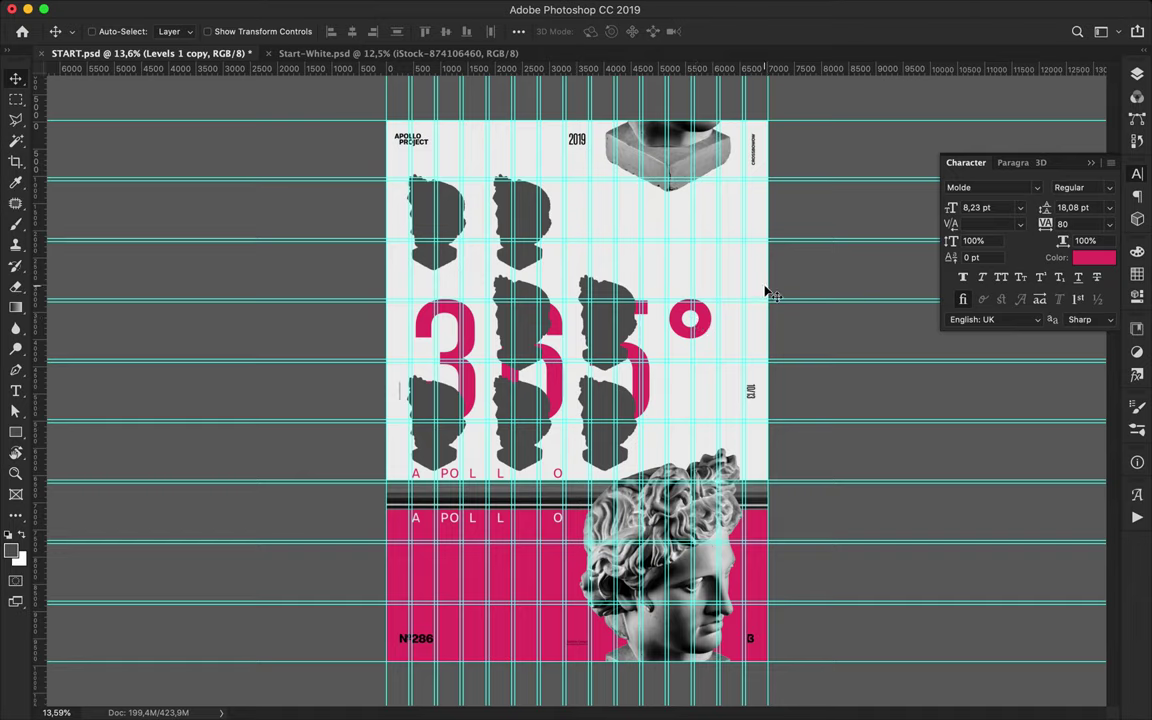
Enlarge the 365° across the poster width, tighten its spacing and stretch it taller
{"action": "left_click", "coordinate": [673, 345], "text": "ctrl"}
{"action": "key", "text": "ctrl+t"}
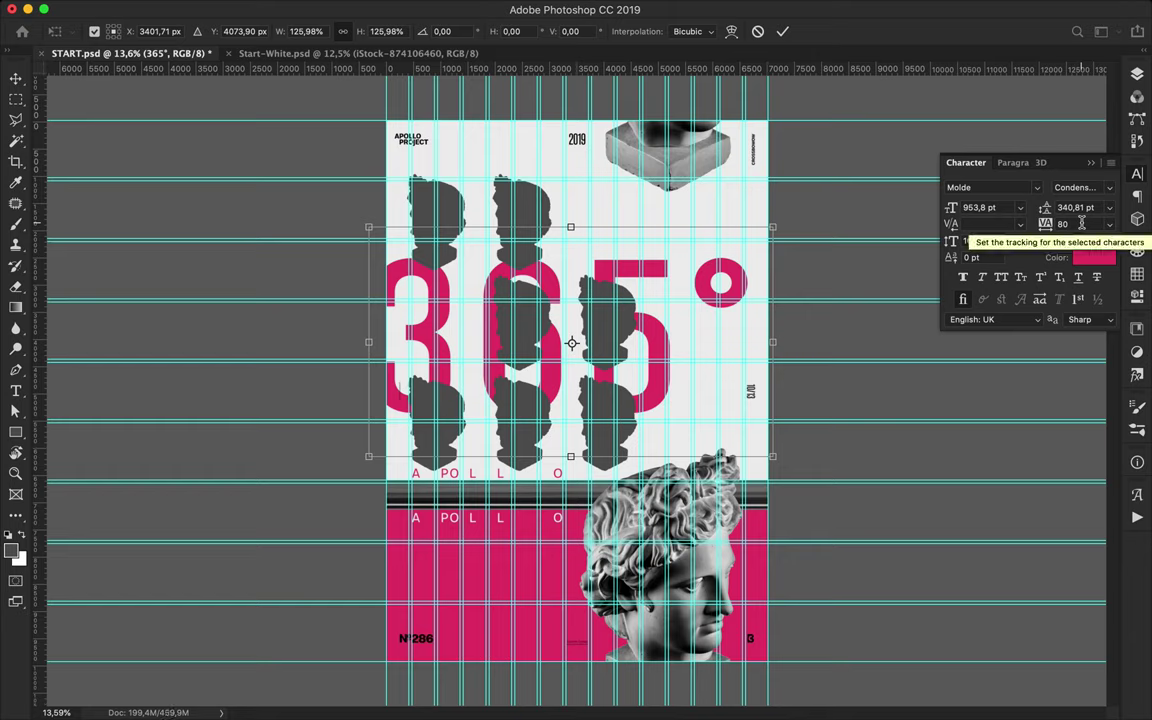
{"action": "left_click_drag", "start_coordinate": [1045, 224], "coordinate": [1018, 229]}
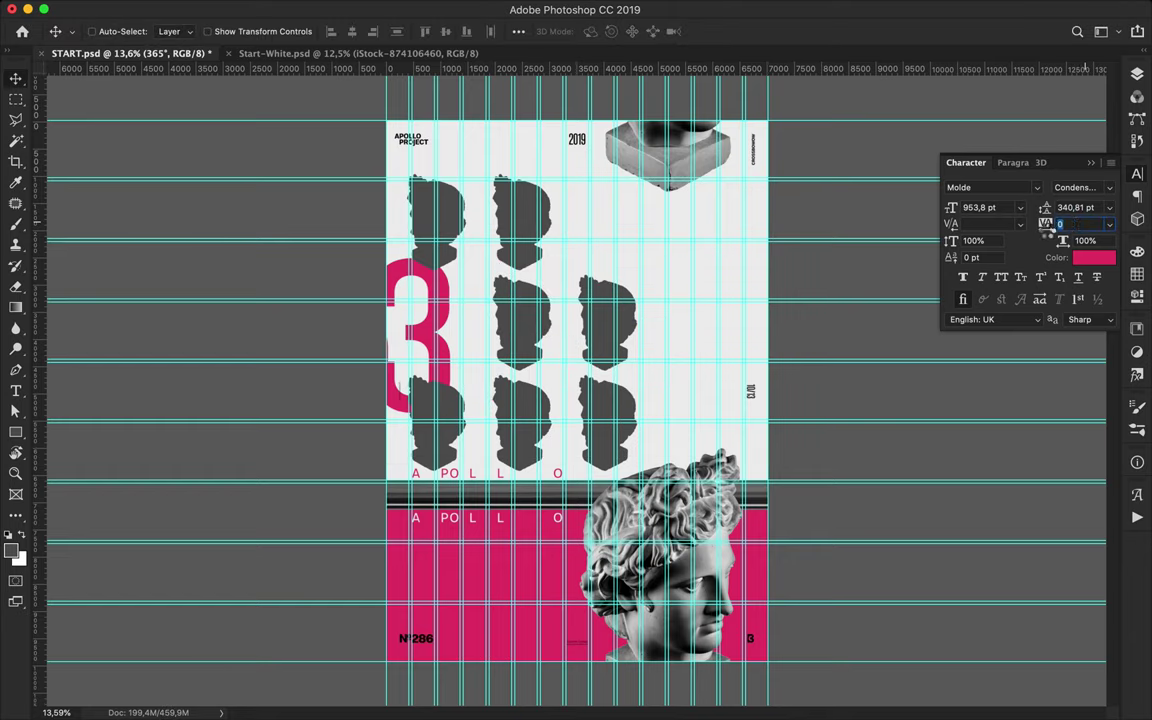
{"action": "left_click_drag", "start_coordinate": [1047, 224], "coordinate": [1100, 224]}
{"action": "type", "text": "-20"}
{"action": "key", "text": "ctrl+t"}
{"action": "left_click_drag", "start_coordinate": [527, 218], "coordinate": [531, 150]}
{"action": "mouse_move", "coordinate": [635, 288]}
{"action": "left_mouse_down"}
{"action": "mouse_move", "coordinate": [648, 297]}
{"action": "mouse_move", "coordinate": [648, 266]}
{"action": "left_mouse_up"}
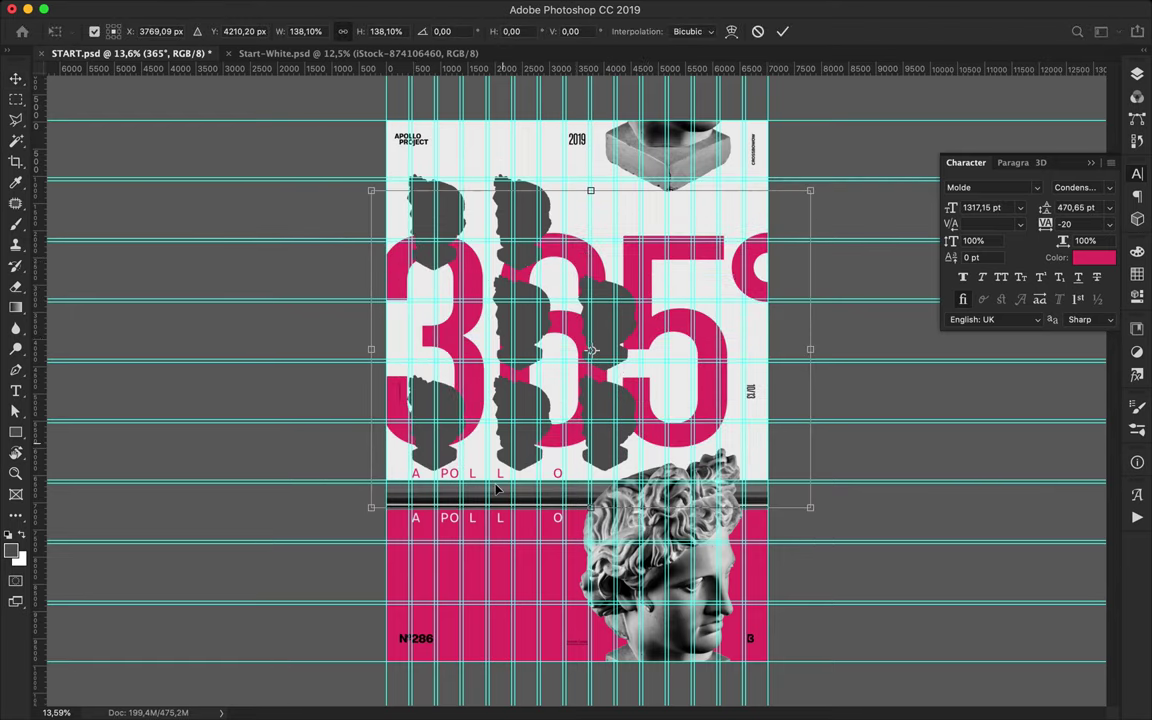
{"action": "key", "text": "Return"}
Move 365° down over the bust, raise the upper APOLLO, and drop the white APOLLO into the pink band
{"action": "key", "text": "v"}
{"action": "mouse_move", "coordinate": [376, 484]}
{"action": "left_mouse_down"}
{"action": "mouse_move", "coordinate": [537, 231]}
{"action": "mouse_move", "coordinate": [545, 334]}
{"action": "left_mouse_up"}
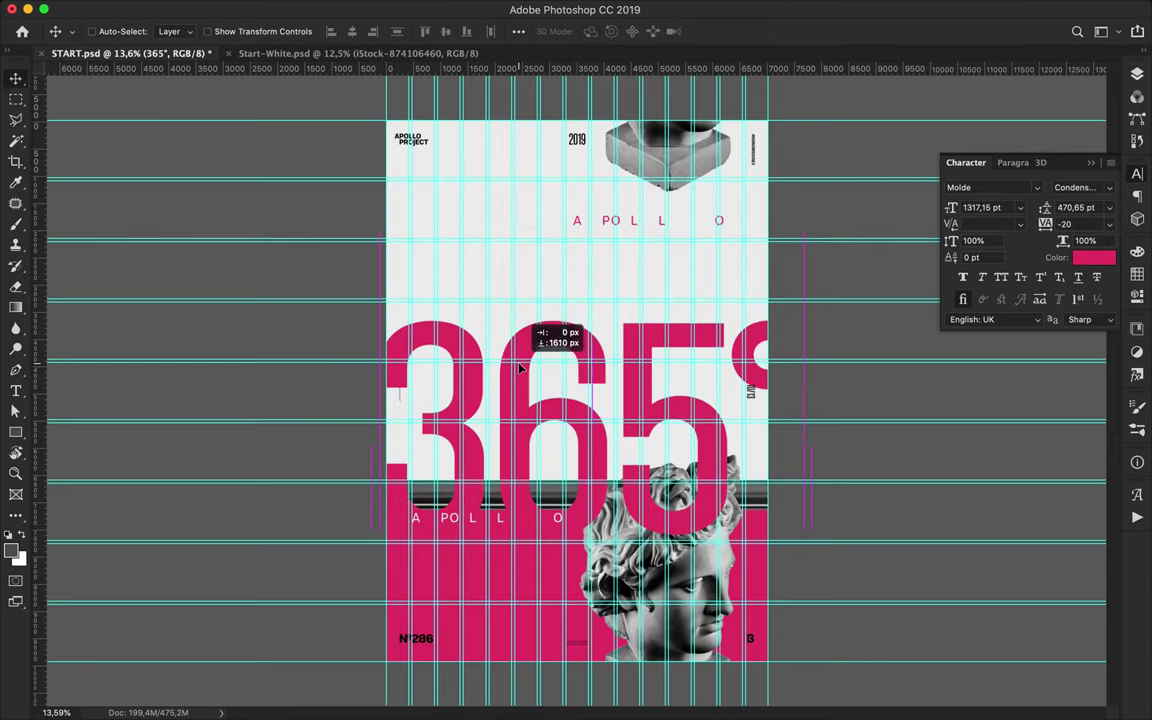
{"action": "key", "text": "ctrl+z"}
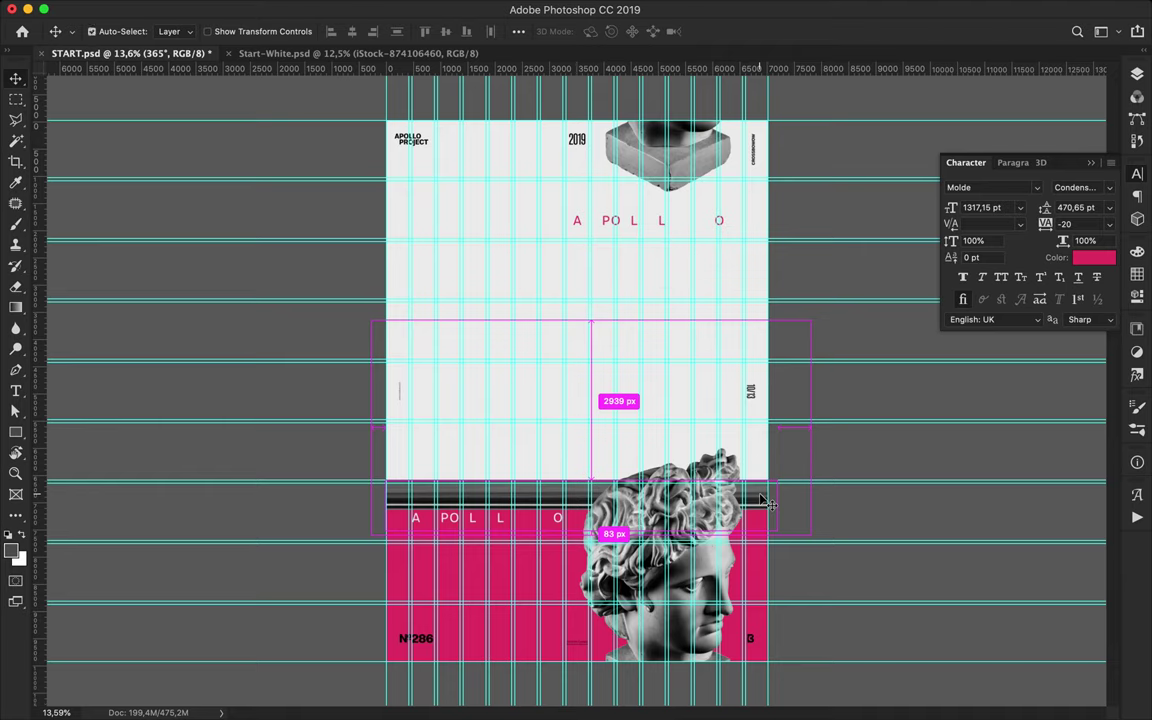
{"action": "left_click_drag", "start_coordinate": [700, 350], "coordinate": [705, 593]}
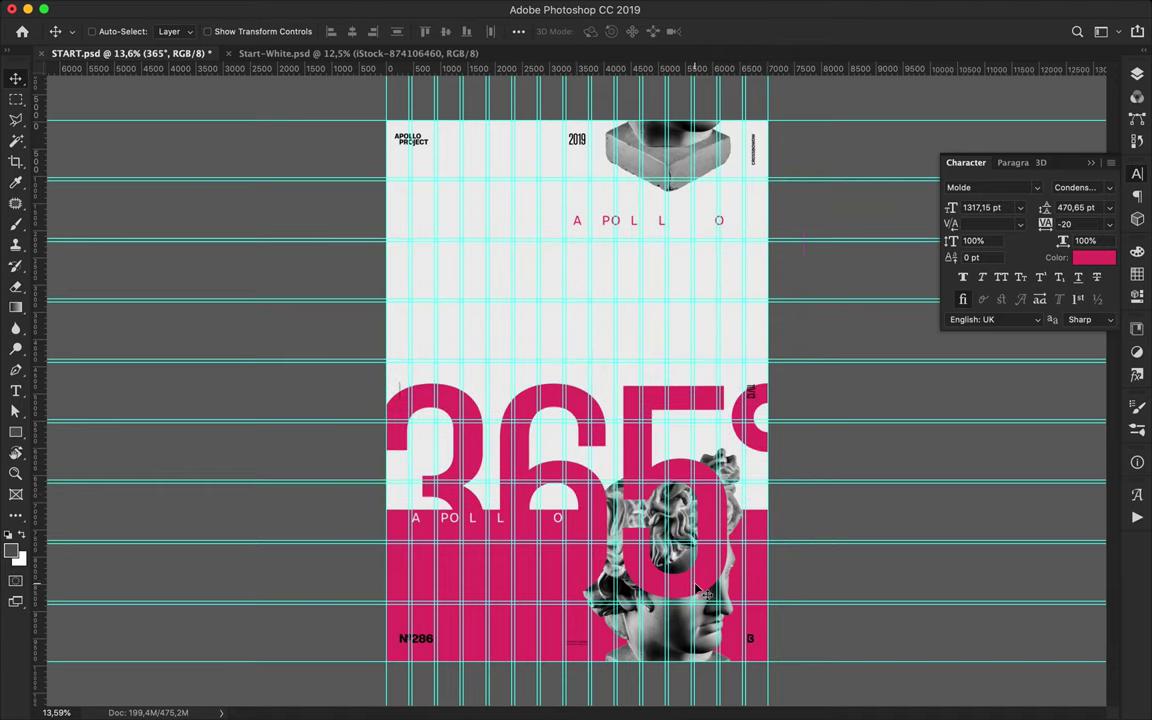
{"action": "left_click_drag", "start_coordinate": [638, 222], "coordinate": [655, 190]}
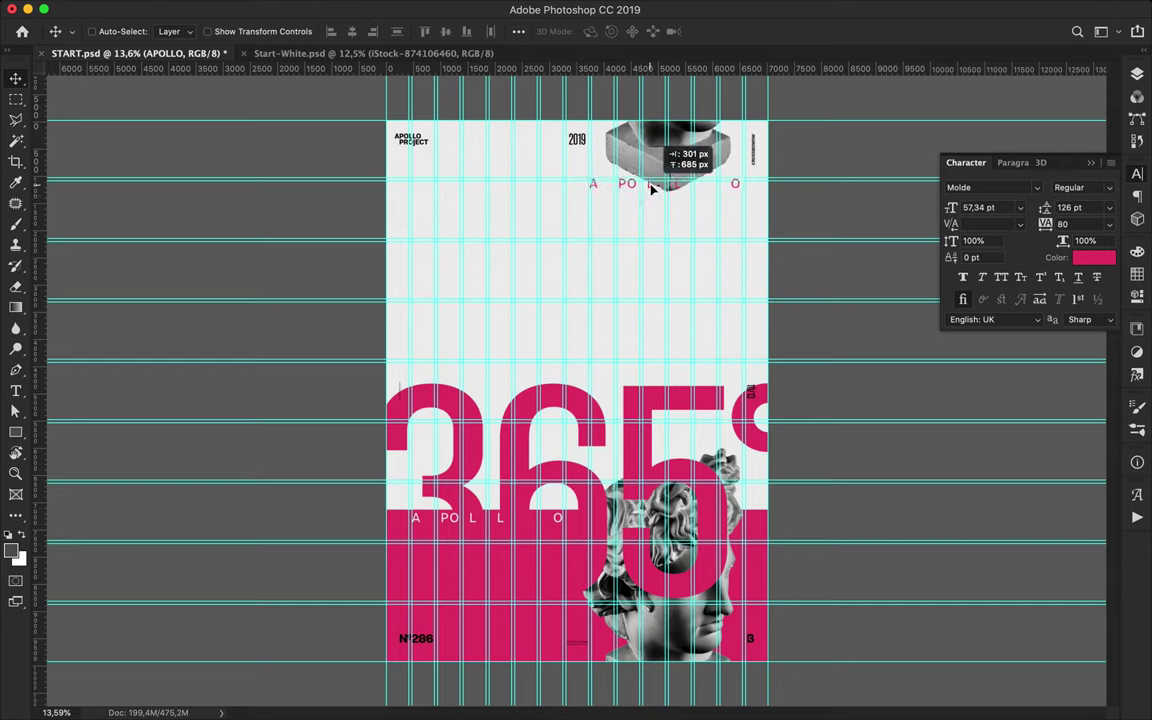
{"action": "left_click_drag", "start_coordinate": [496, 530], "coordinate": [677, 609]}
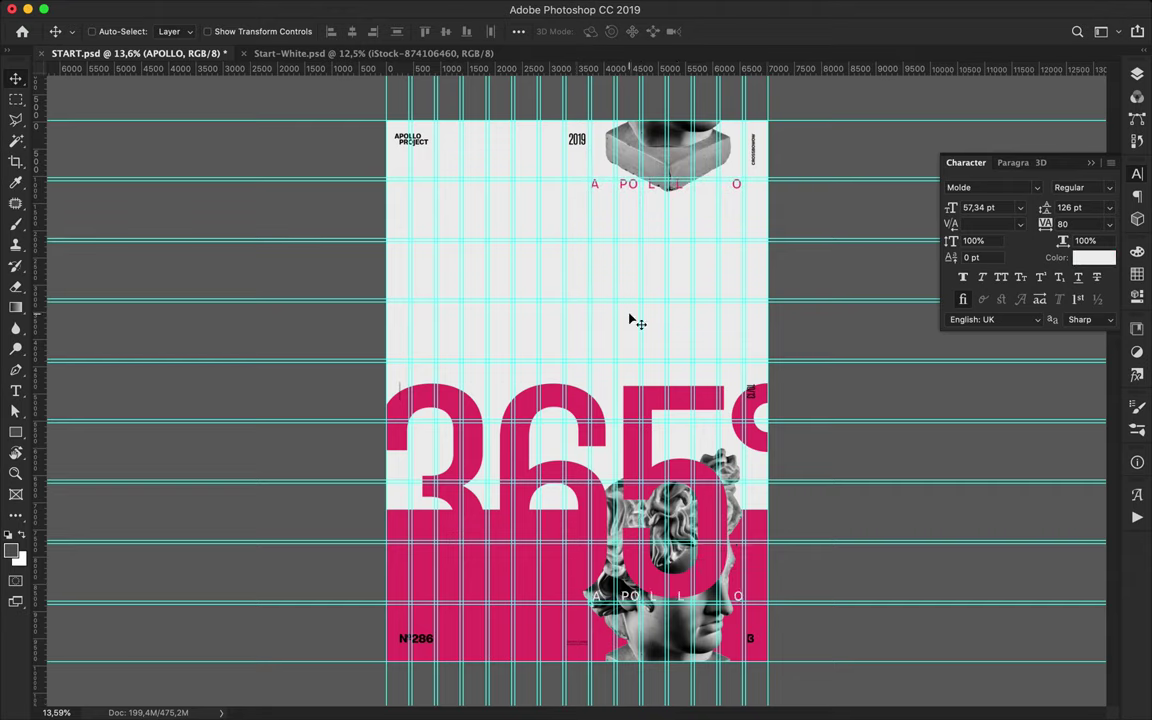
Check the rectangle fill colour, then delete Layer 1 from the Layers panel
{"action": "key", "text": "u"}
{"action": "left_click", "coordinate": [177, 31]}
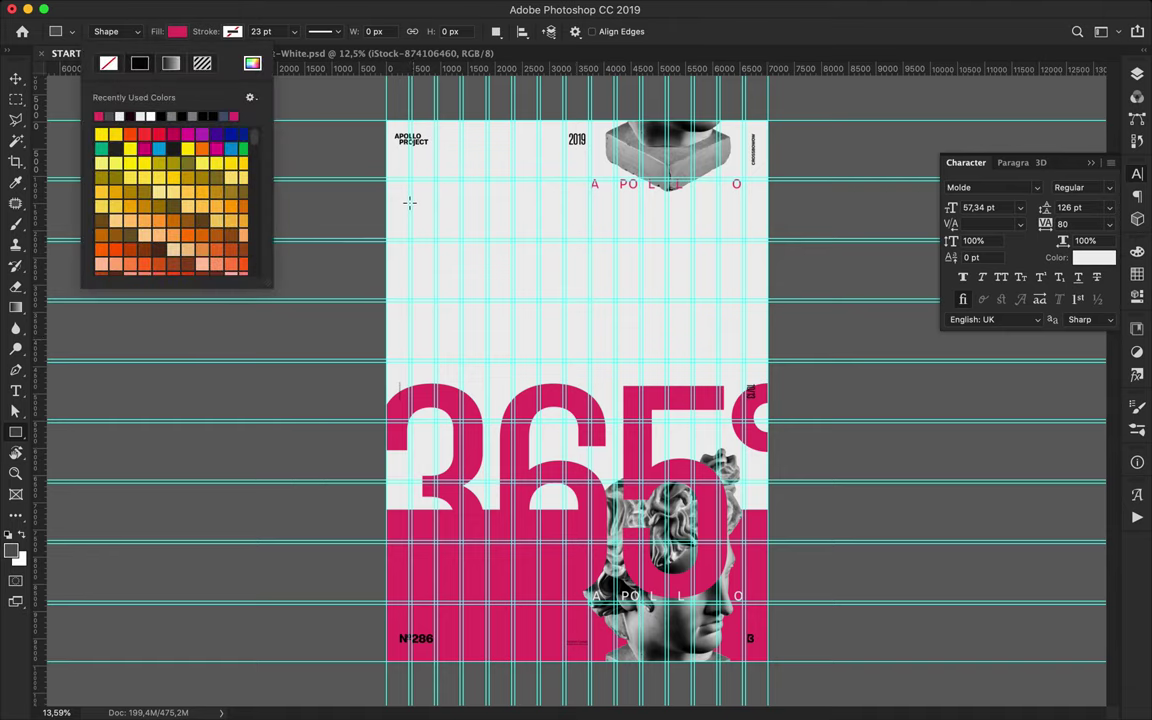
{"action": "scroll", "coordinate": [715, 241], "scroll_direction": "up", "scroll_amount": 2}
{"action": "scroll", "coordinate": [664, 483], "scroll_direction": "down", "scroll_amount": 2}
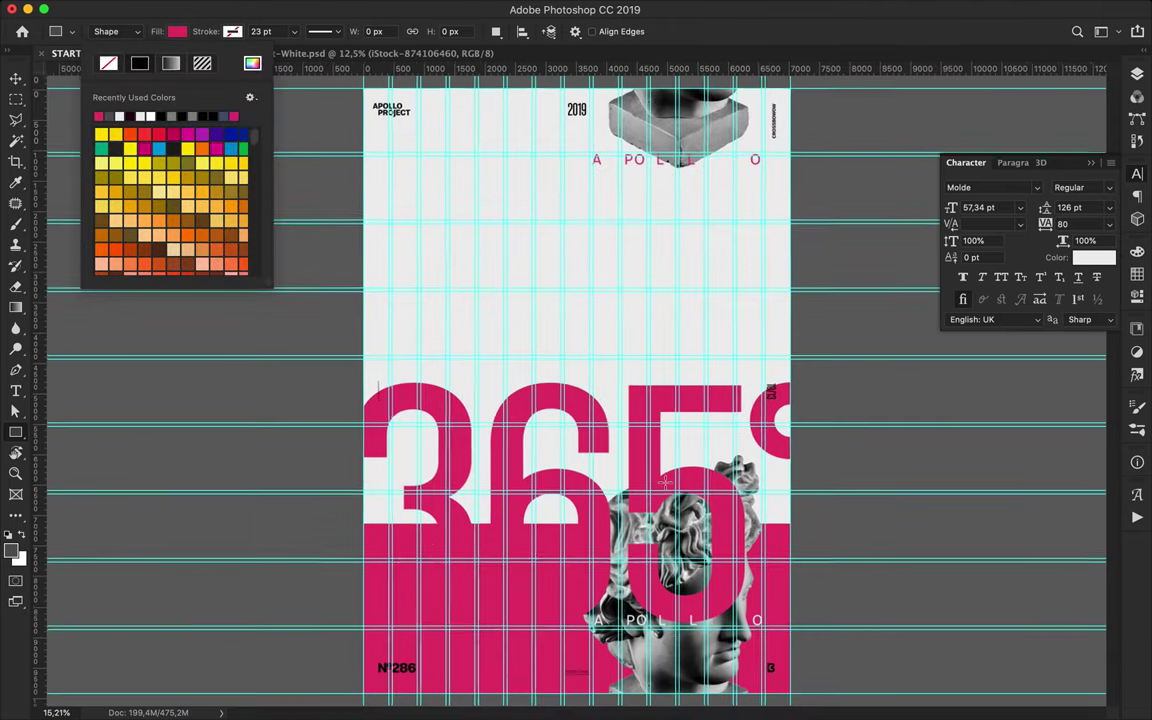
{"action": "key", "text": "v"}
{"action": "key", "text": "F7"}
{"action": "left_click", "coordinate": [985, 412]}
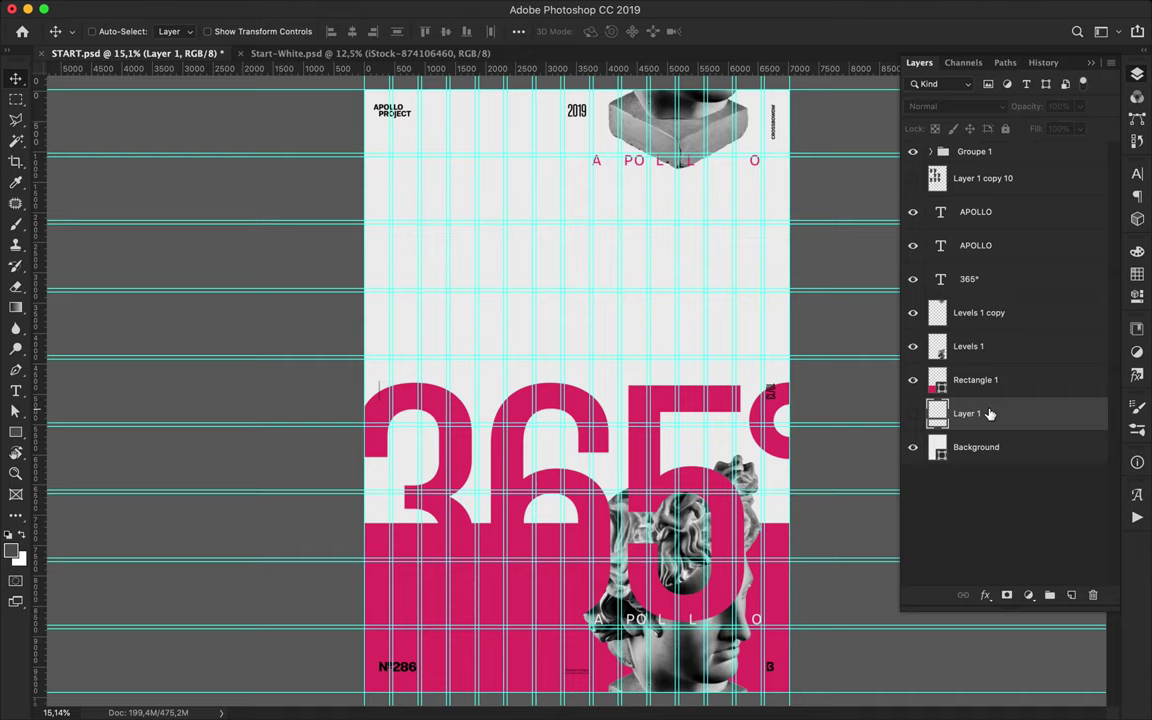
{"action": "key", "text": "Delete"}
Scale down and move Layer 1 copy 10, then delete it
{"action": "left_click", "coordinate": [980, 180]}
{"action": "key", "text": "ctrl+t"}
{"action": "left_click_drag", "start_coordinate": [383, 150], "coordinate": [600, 388]}
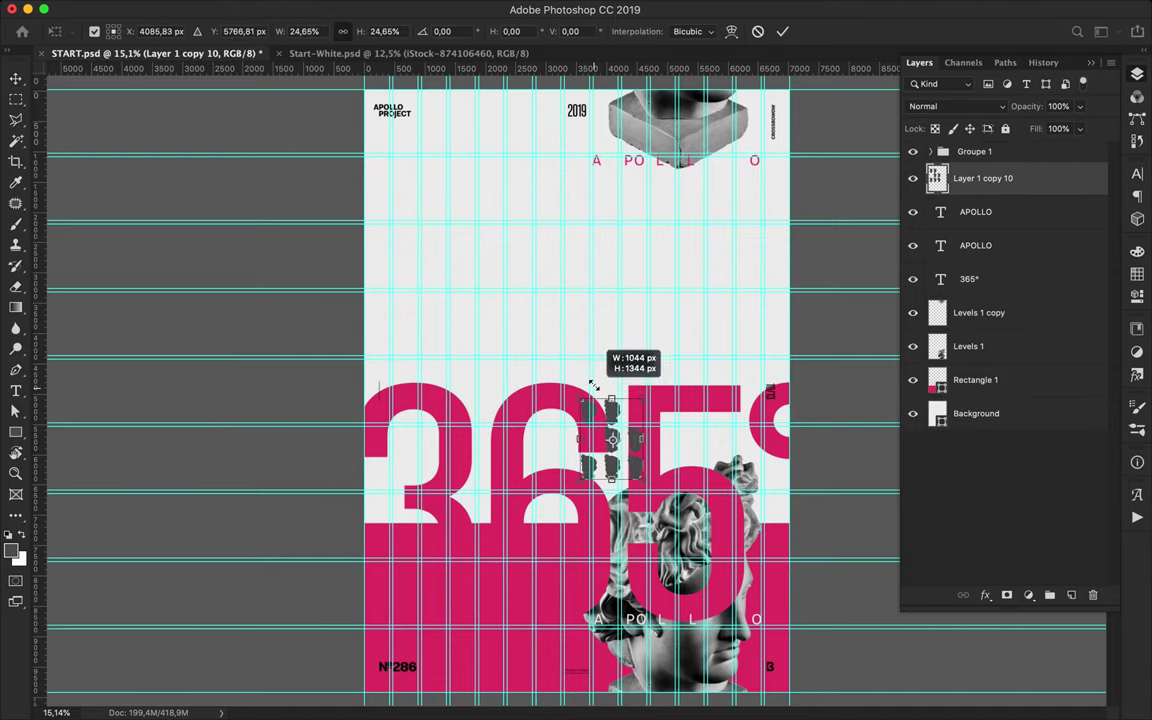
{"action": "key", "text": "Return"}
{"action": "left_click_drag", "start_coordinate": [622, 432], "coordinate": [505, 608]}
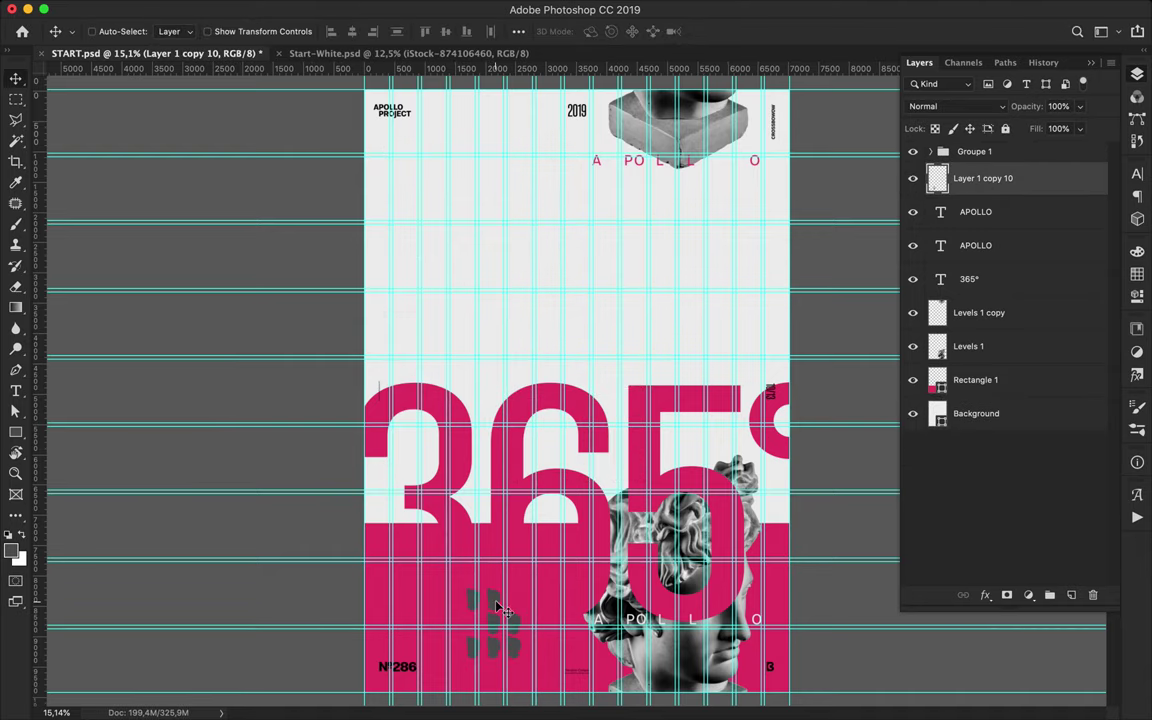
{"action": "key", "text": "Delete"}
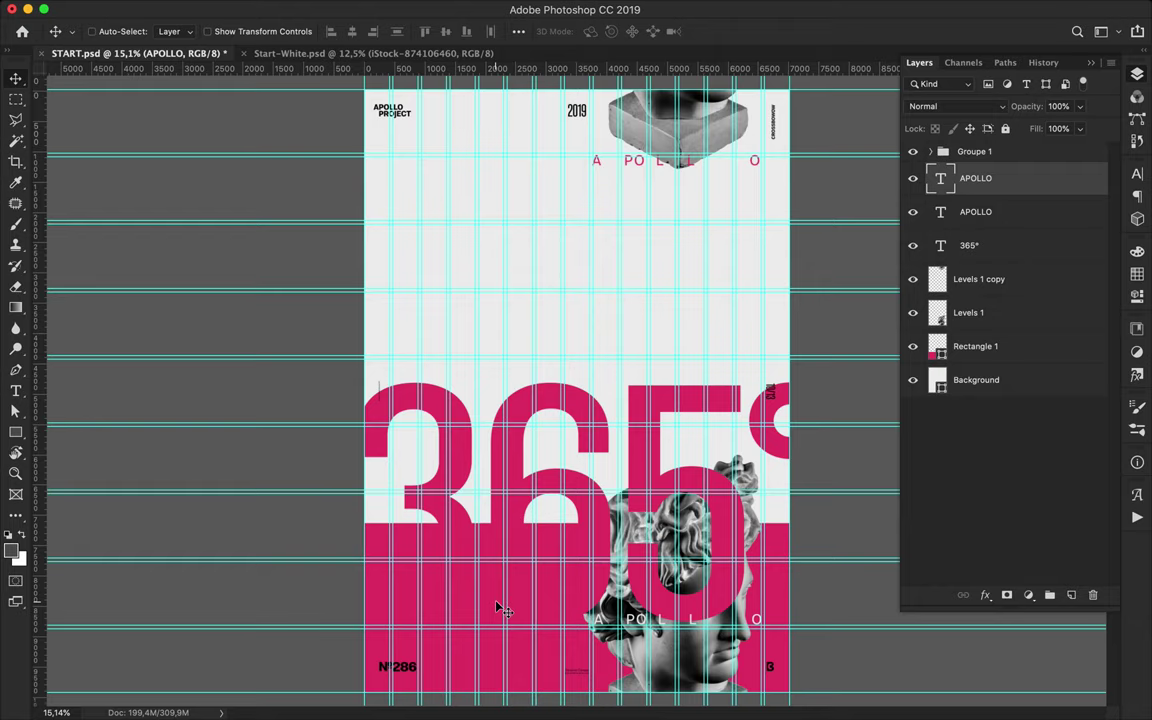
{"action": "left_click", "coordinate": [463, 8]}
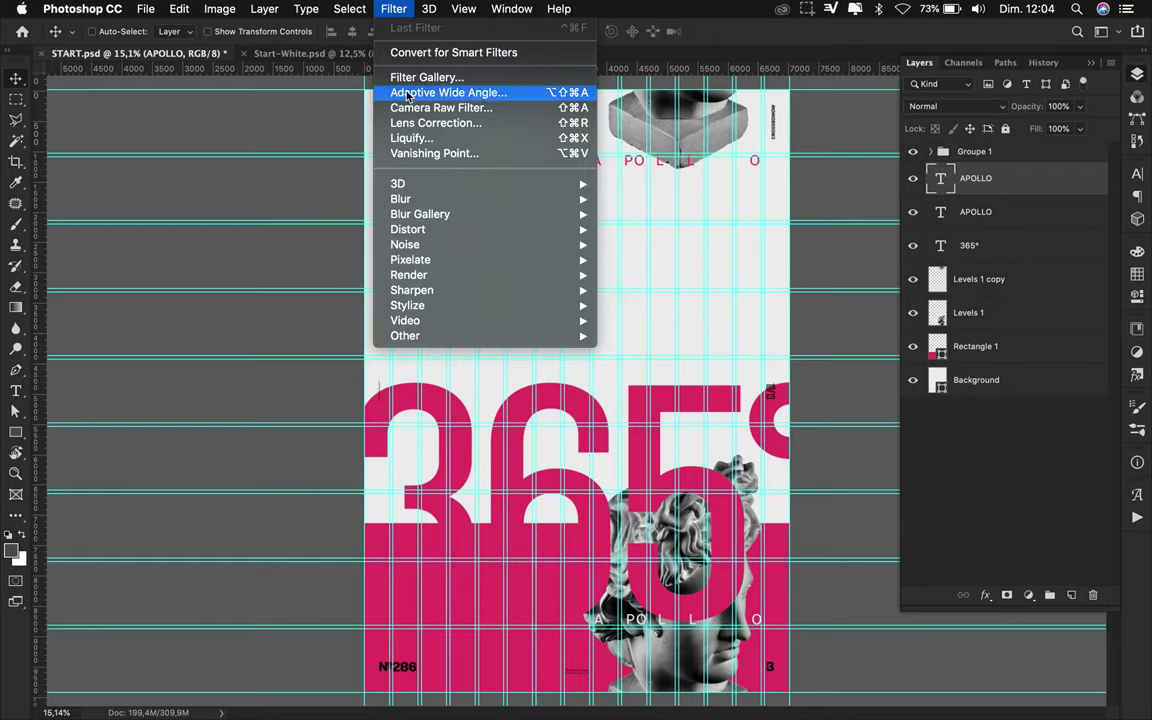
{"action": "mouse_move", "coordinate": [475, 299]}
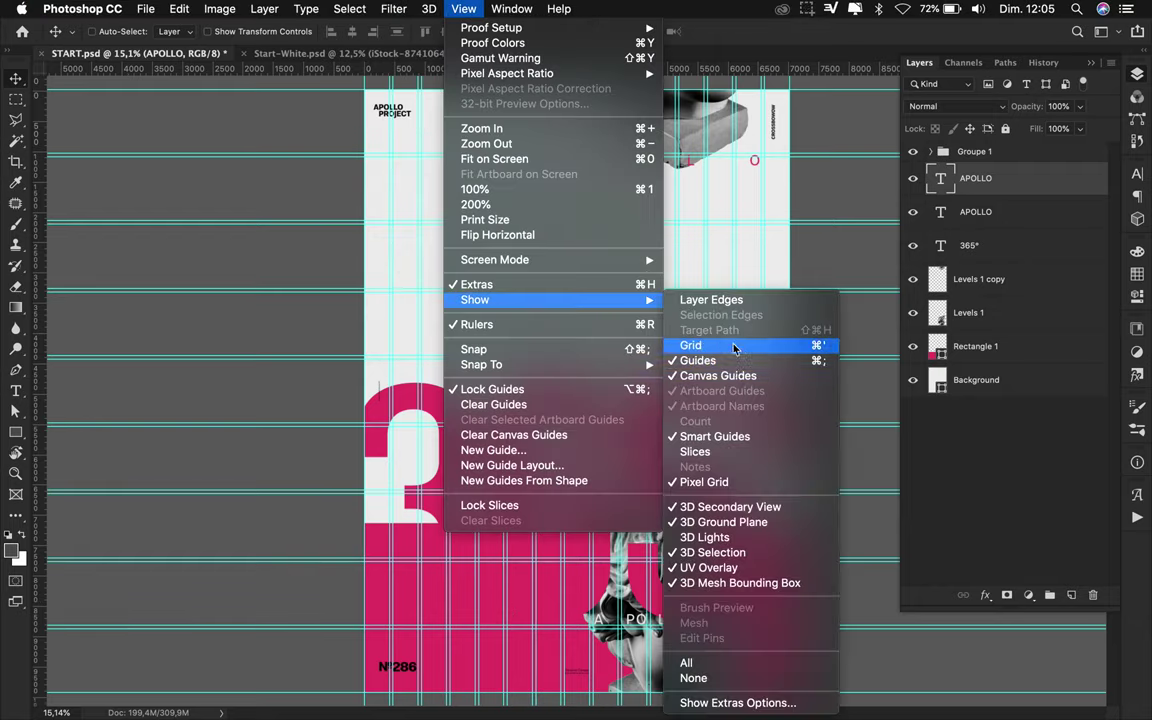
Hide the guides and draw a thin pink bar across the top edge, lower in the layer stack
{"action": "left_click", "coordinate": [698, 360]}
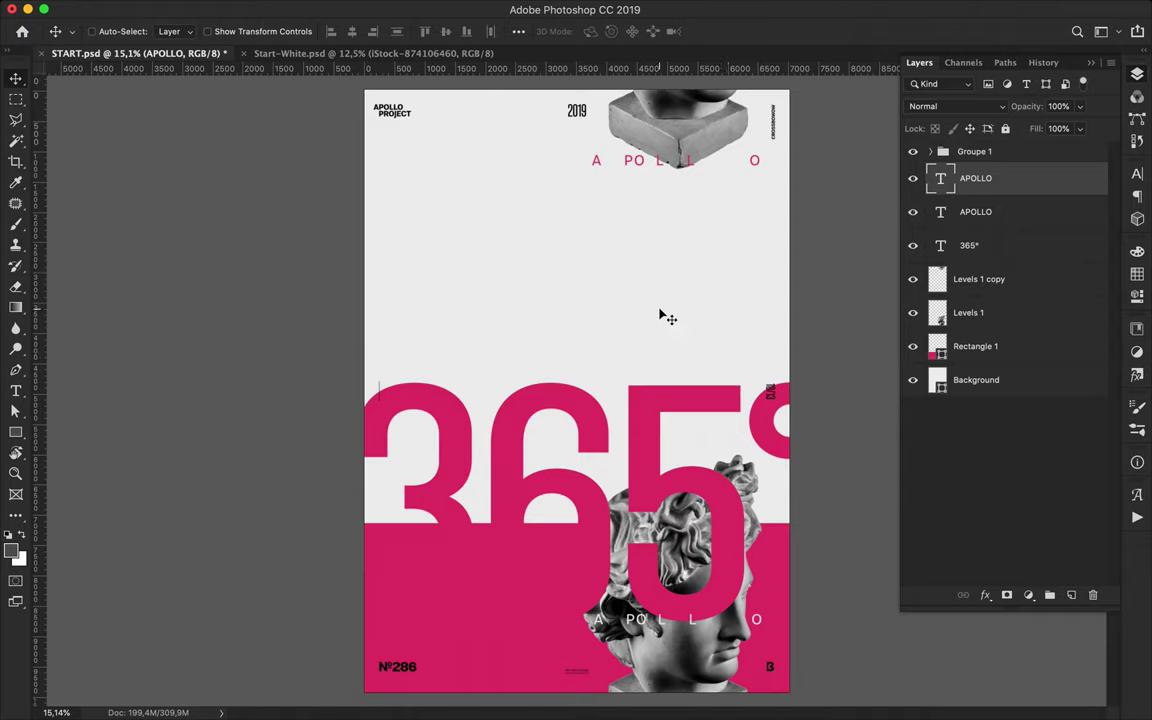
{"action": "key", "text": "m"}
{"action": "key", "text": "u"}
{"action": "left_click_drag", "start_coordinate": [335, 84], "coordinate": [806, 92]}
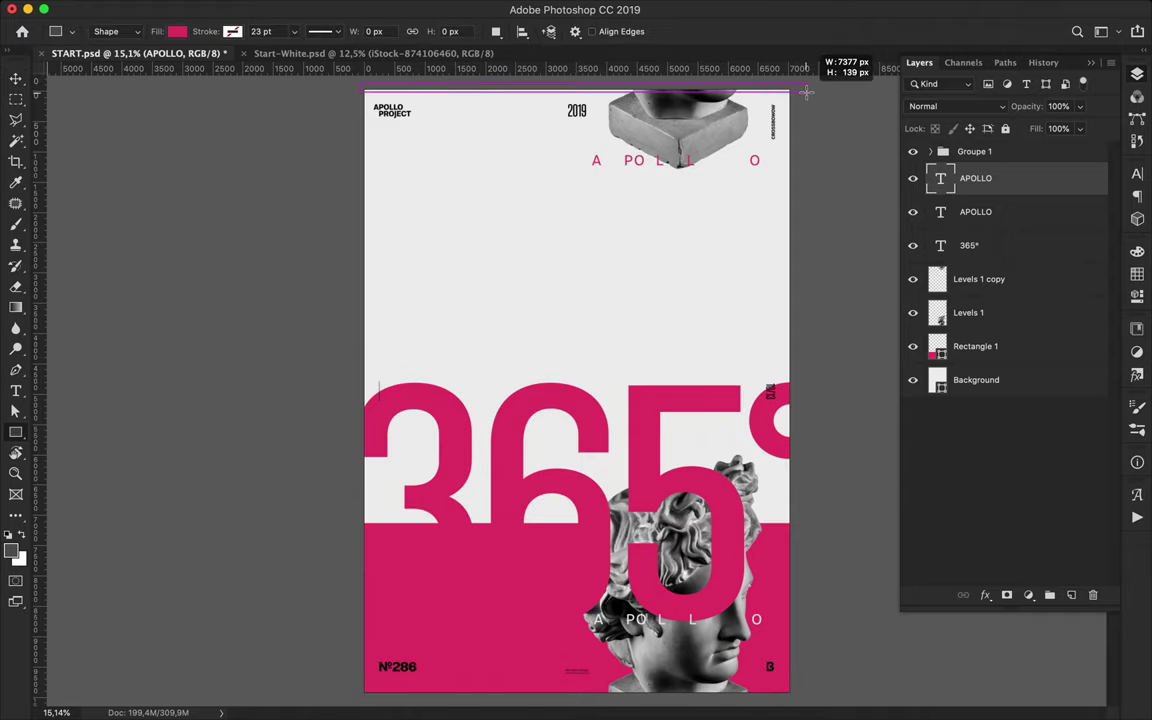
{"action": "key", "text": "v"}
{"action": "left_click_drag", "start_coordinate": [975, 178], "coordinate": [1030, 350]}
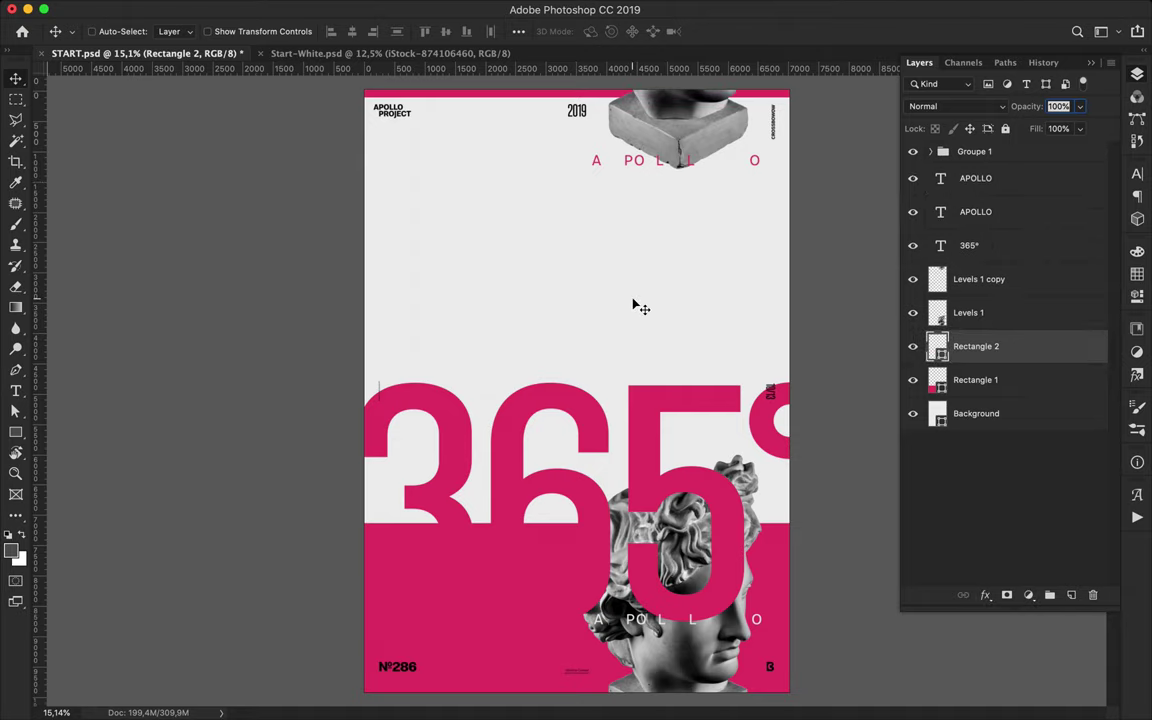
Shift the white APOLLO line left and widen its letter spacing
{"action": "left_click_drag", "start_coordinate": [650, 635], "coordinate": [470, 635]}
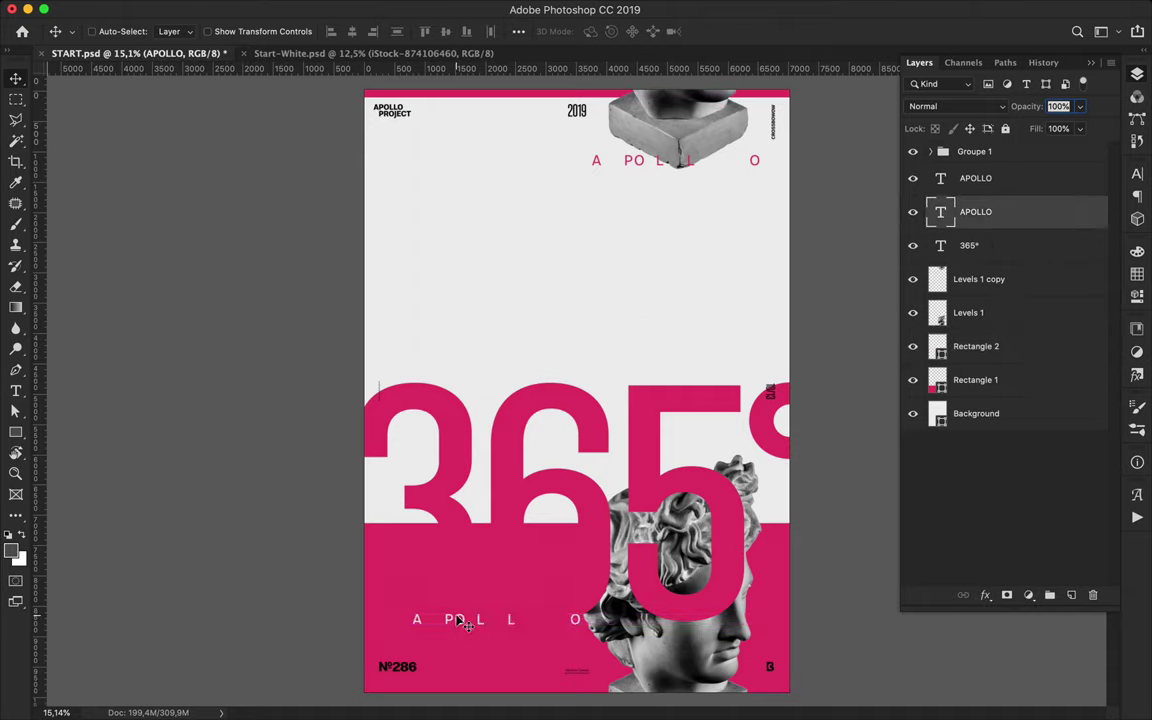
{"action": "key", "text": "t"}
{"action": "left_click", "coordinate": [1091, 62]}
{"action": "left_click", "coordinate": [1137, 174]}
{"action": "left_click", "coordinate": [998, 226]}
{"action": "key", "text": "Return"}
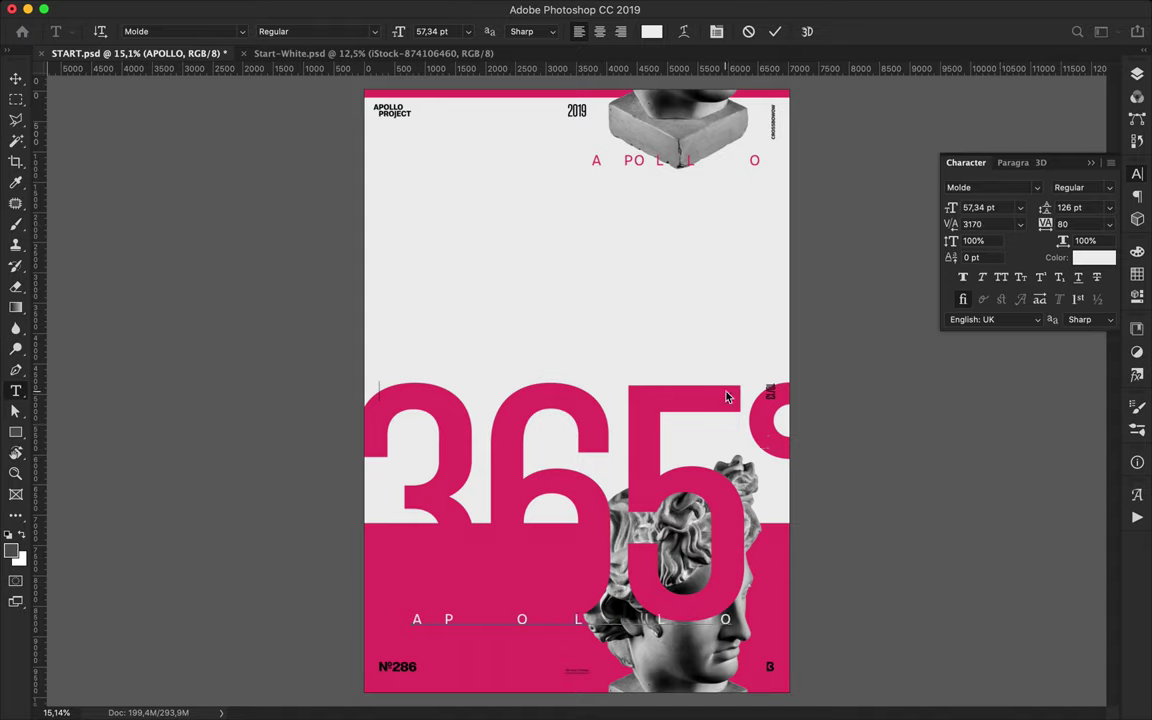
{"action": "key", "text": "ctrl+Return"}
Duplicate the white APOLLO line above itself and set the lines' tracking to 880 and 2970
{"action": "left_click_drag", "start_coordinate": [522, 628], "coordinate": [522, 606]}
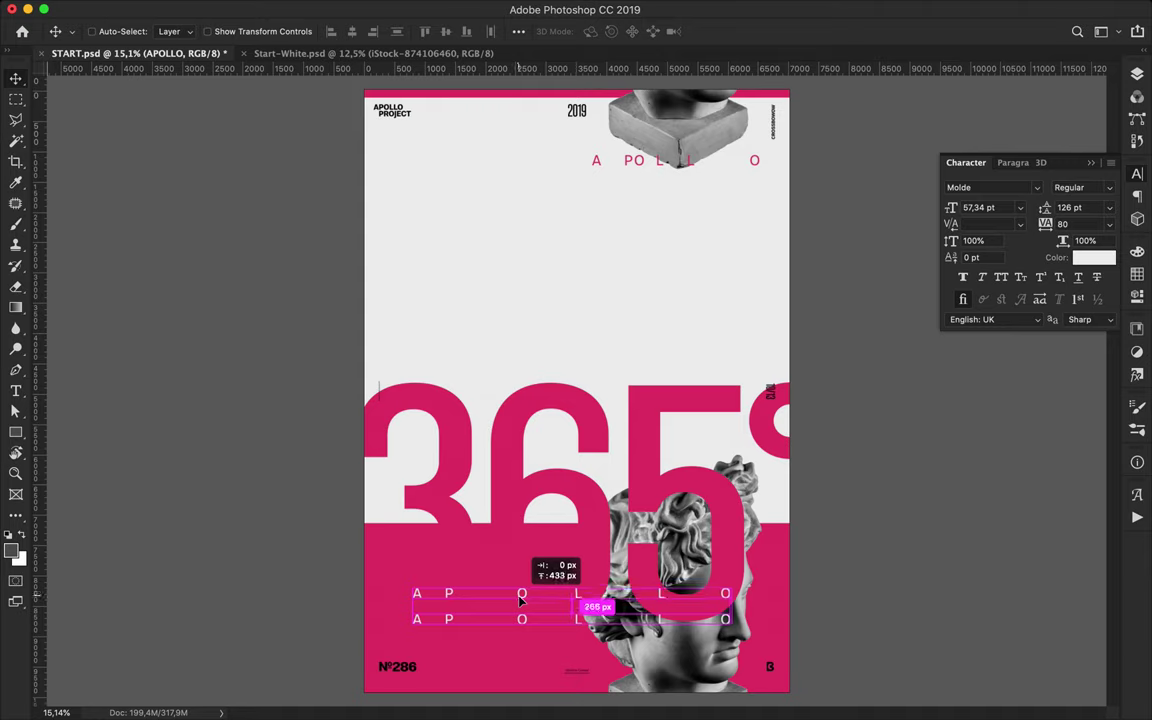
{"action": "left_click", "coordinate": [1137, 73]}
{"action": "mouse_move", "coordinate": [1000, 212]}
{"action": "left_mouse_down"}
{"action": "mouse_move", "coordinate": [1025, 360]}
{"action": "mouse_move", "coordinate": [991, 246]}
{"action": "left_mouse_up"}
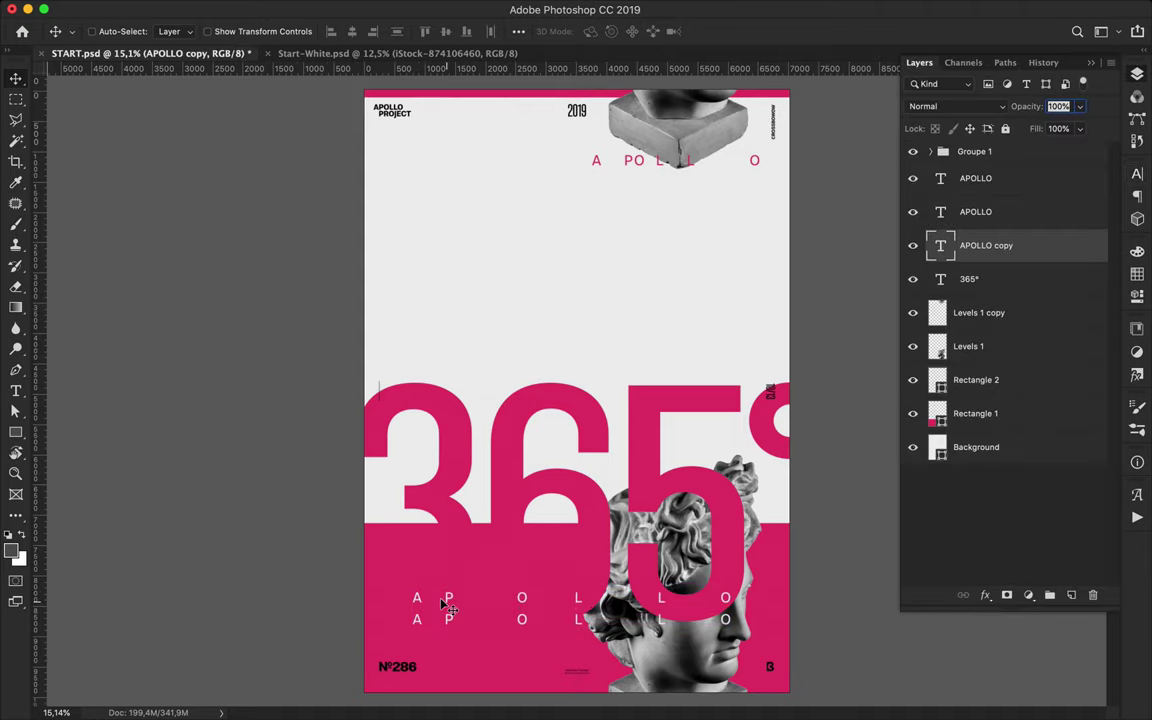
{"action": "double_click", "coordinate": [940, 245]}
{"action": "left_click", "coordinate": [1137, 173]}
{"action": "left_click", "coordinate": [972, 224]}
{"action": "type", "text": "880"}
{"action": "key", "text": "Return"}
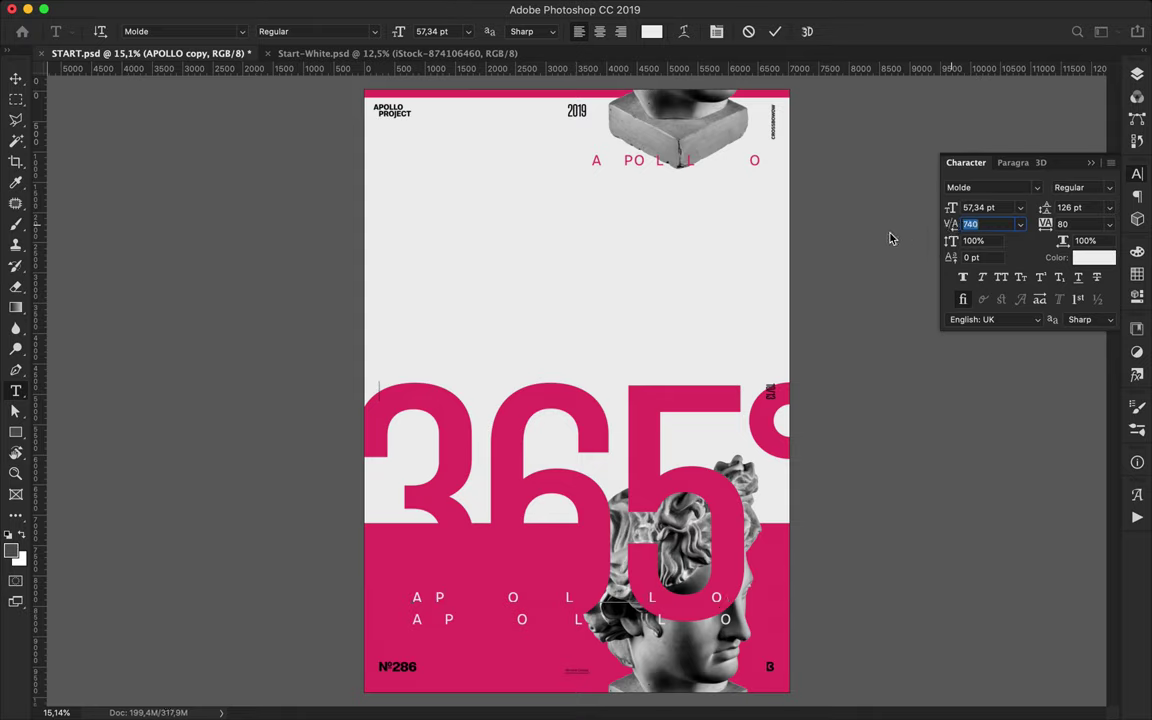
{"action": "type", "text": "2970"}
{"action": "key", "text": "Return"}
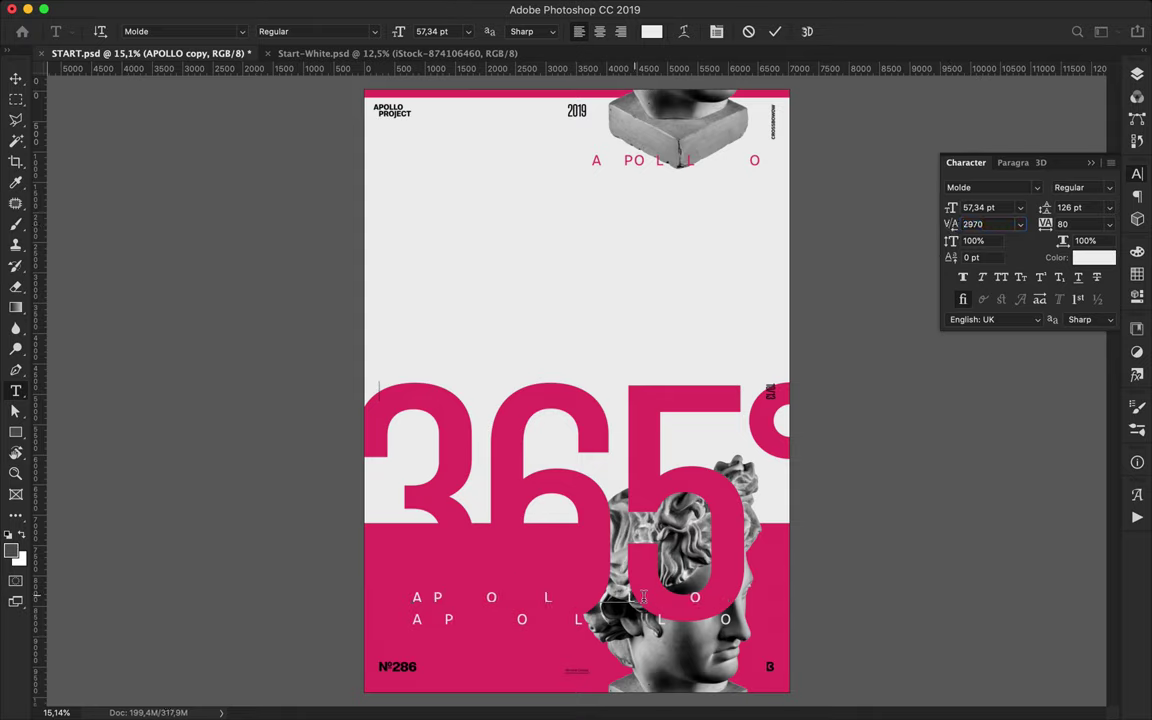
{"action": "left_click_drag", "start_coordinate": [952, 226], "coordinate": [925, 230]}
{"action": "key", "text": "v"}
Add a third APOLLO row above with wider spacing and align the three lines on their centres
{"action": "left_click_drag", "start_coordinate": [450, 600], "coordinate": [430, 582]}
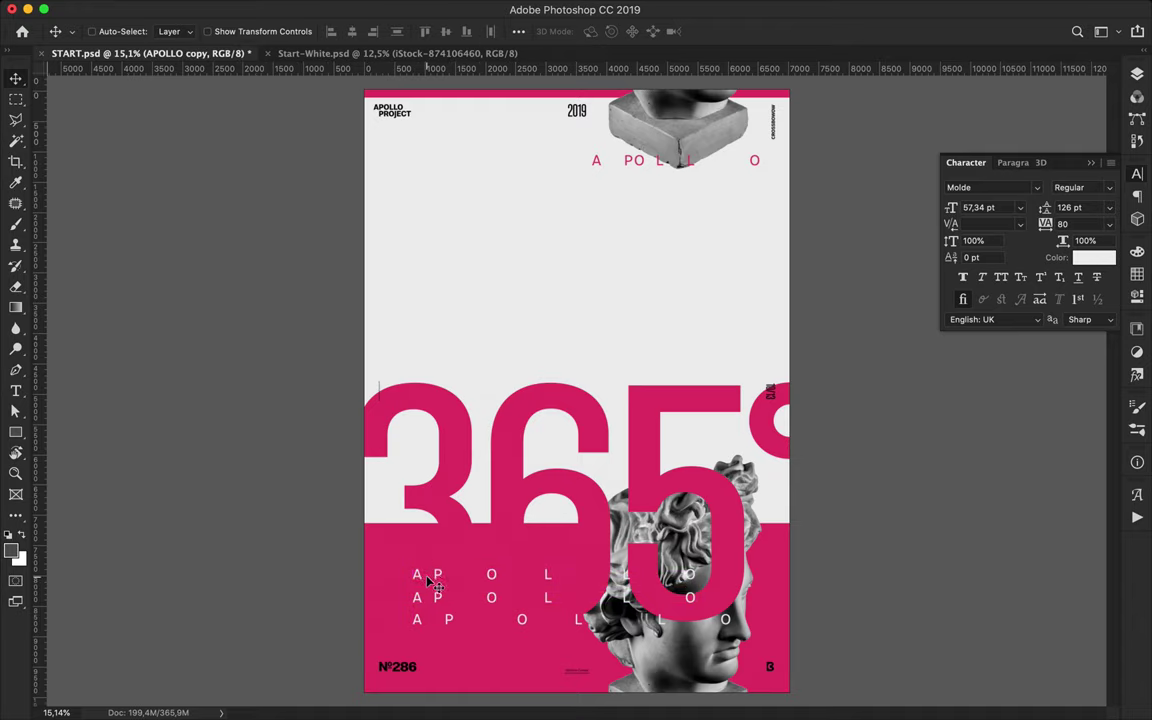
{"action": "double_click", "coordinate": [430, 578]}
{"action": "left_click_drag", "start_coordinate": [1057, 214], "coordinate": [1135, 217]}
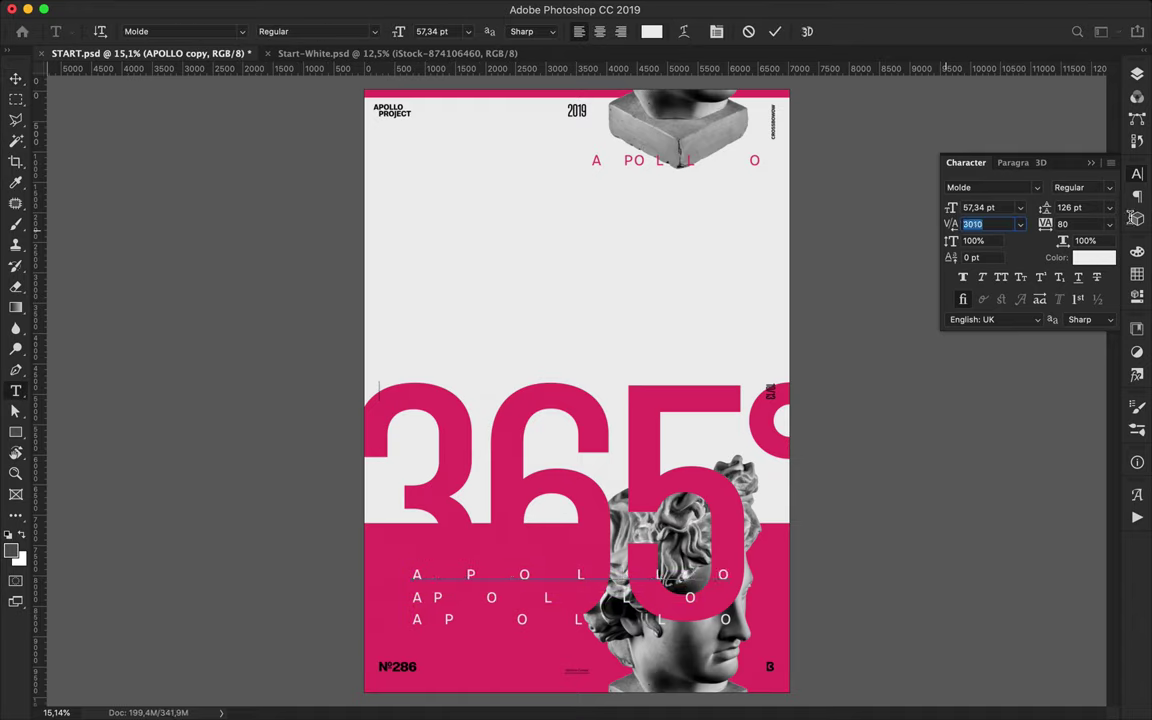
{"action": "key", "text": "Escape"}
{"action": "key", "text": "v"}
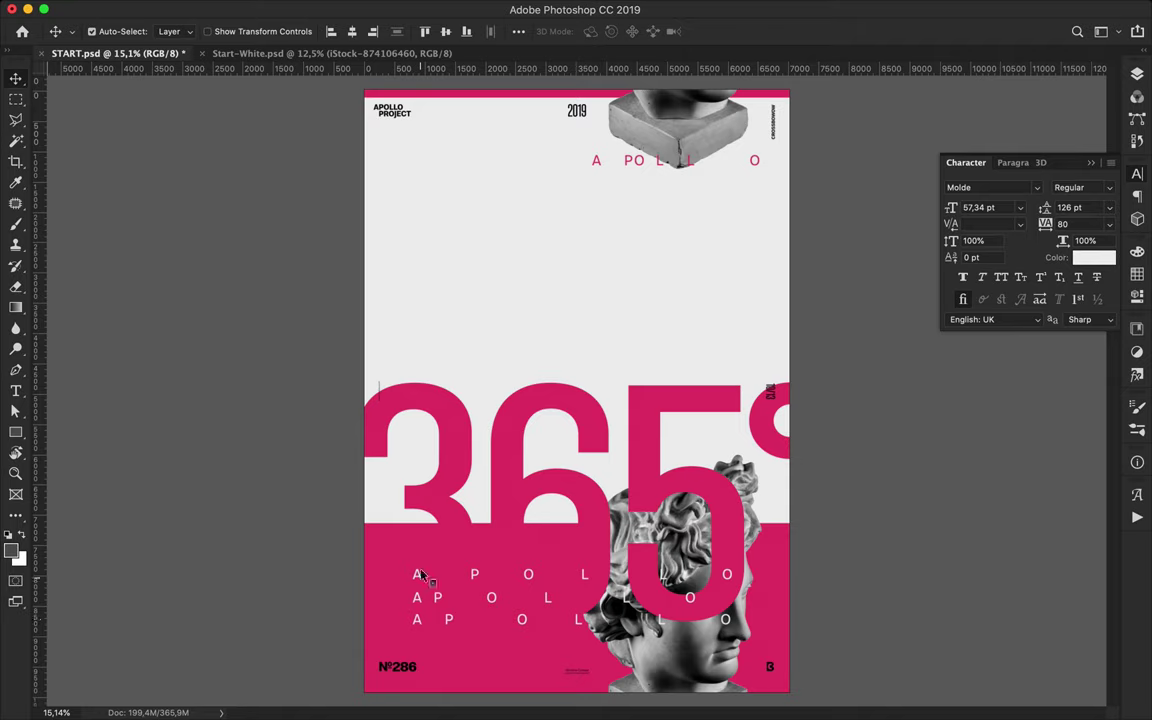
{"action": "left_click", "coordinate": [518, 33]}
{"action": "left_click_drag", "start_coordinate": [452, 624], "coordinate": [455, 630]}
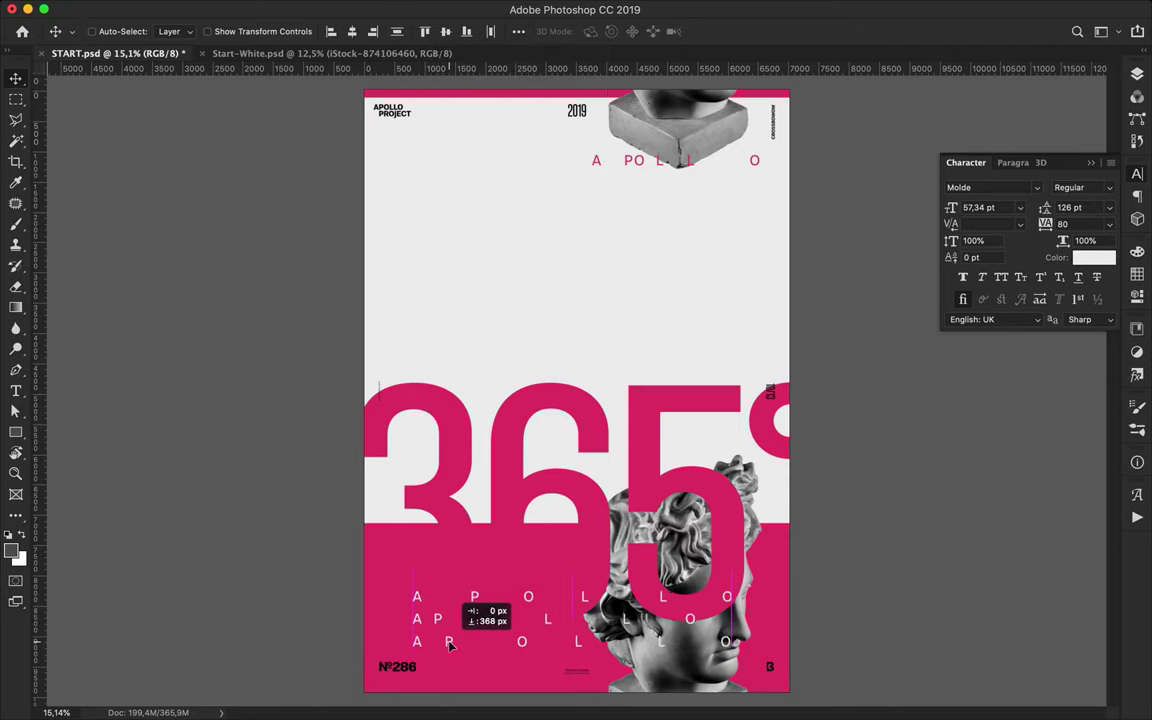
{"action": "left_click", "coordinate": [352, 34]}
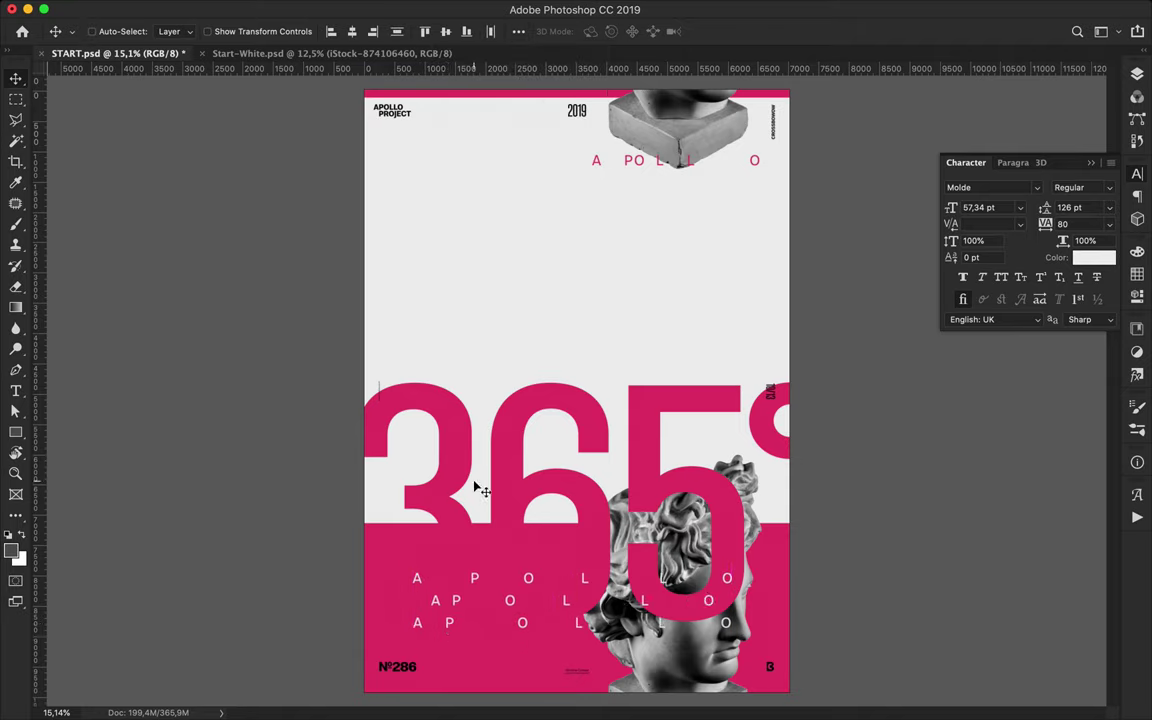
Set a 5370 kerning gap after the top line's first A and centre the APOLLO lines on the canvas
{"action": "double_click", "coordinate": [465, 588]}
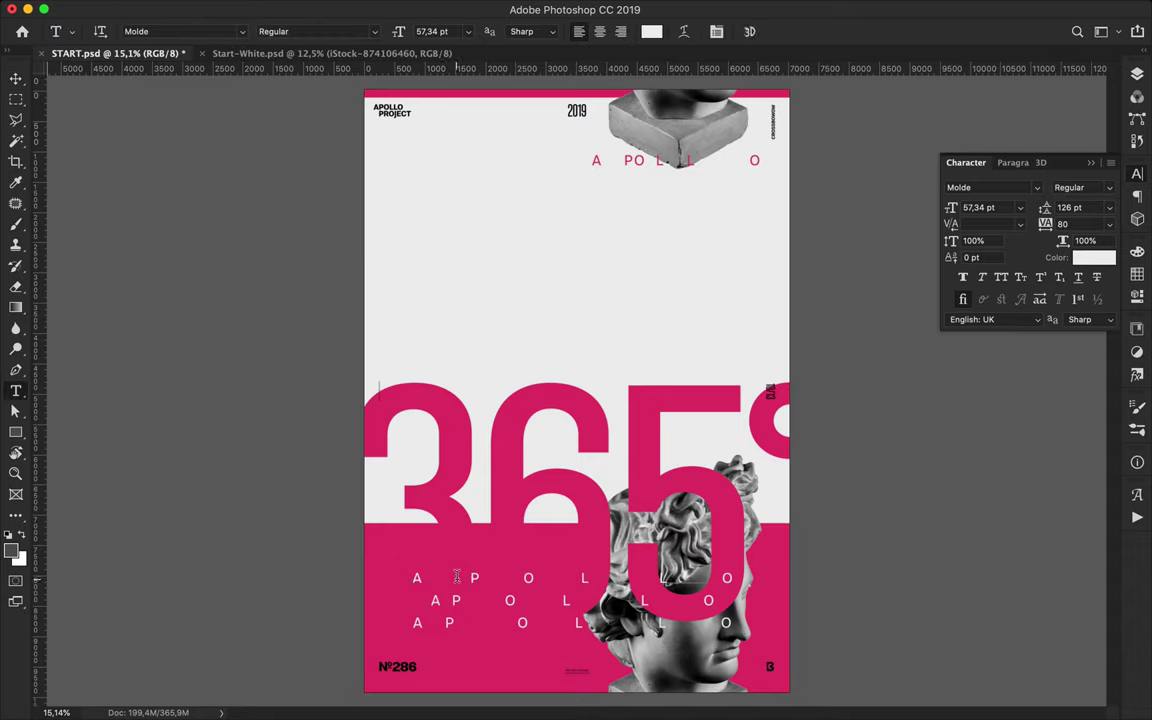
{"action": "left_click", "coordinate": [975, 224]}
{"action": "type", "text": "5370"}
{"action": "key", "text": "Return"}
{"action": "key", "text": "ctrl+Return"}
{"action": "key", "text": "v"}
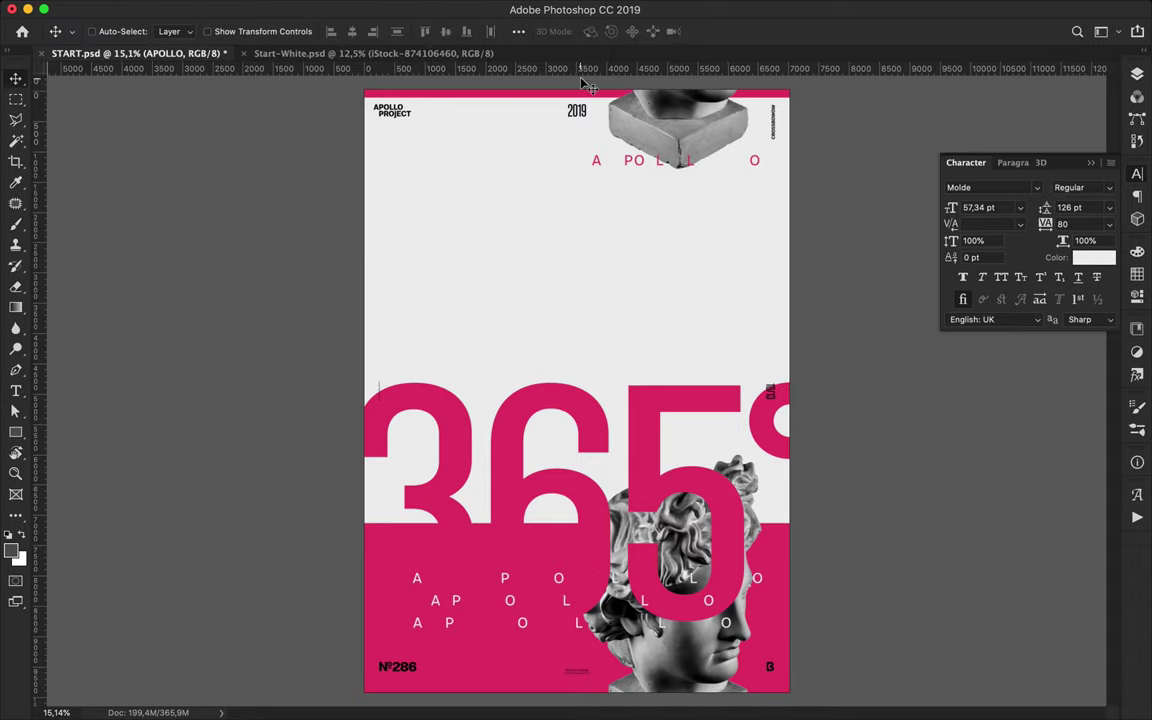
{"action": "left_click", "coordinate": [518, 31]}
{"action": "left_click", "coordinate": [568, 178]}
{"action": "left_click", "coordinate": [520, 165]}
{"action": "left_click", "coordinate": [352, 33]}
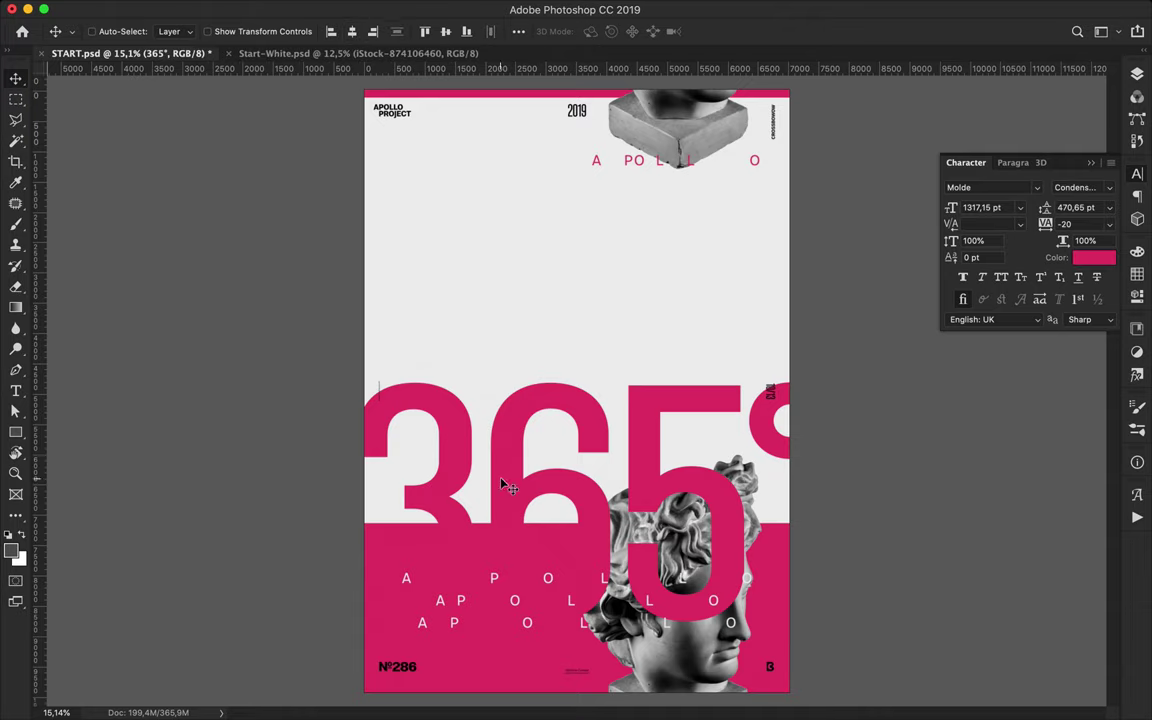
Place a copy of 365° along the poster's top edge, below Levels 1 in the stack
{"action": "left_click_drag", "start_coordinate": [506, 470], "coordinate": [744, 192]}
{"action": "left_click", "coordinate": [1137, 74]}
{"action": "left_click_drag", "start_coordinate": [978, 312], "coordinate": [990, 408]}
{"action": "left_click_drag", "start_coordinate": [524, 257], "coordinate": [524, 140]}
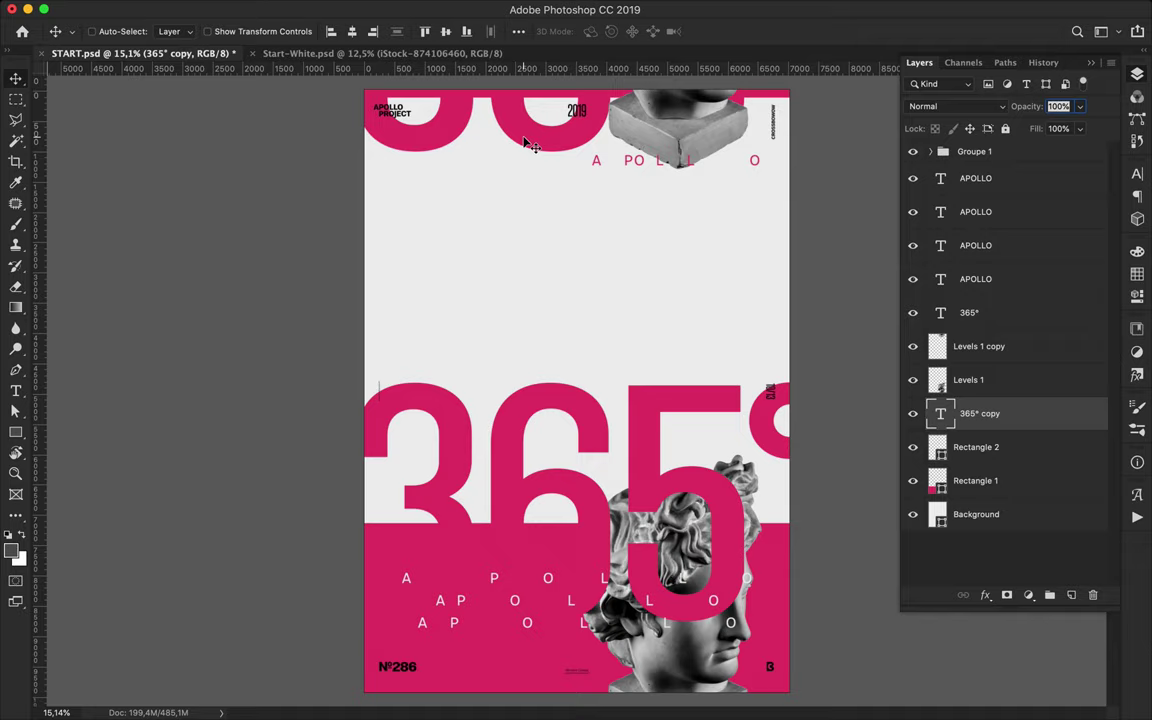
Change the APOLLO text lines' font style to Bold
{"action": "left_click", "coordinate": [507, 580], "text": "shift"}
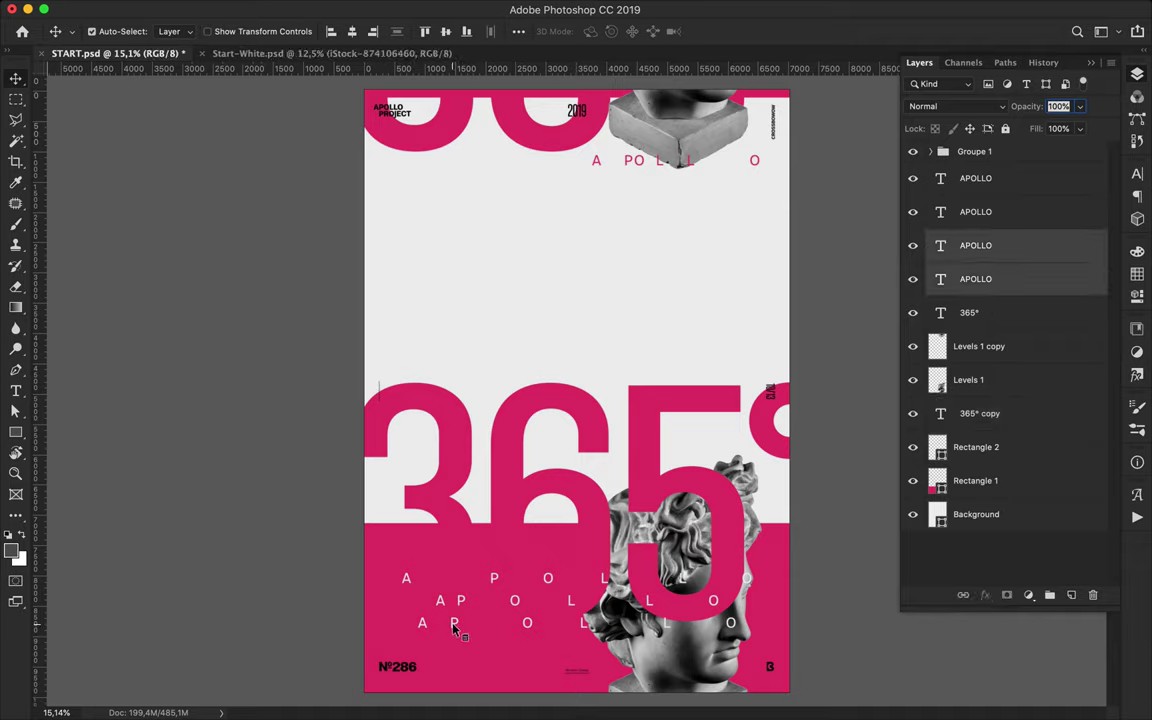
{"action": "key", "text": "t"}
{"action": "left_click", "coordinate": [1137, 174]}
{"action": "left_click", "coordinate": [1070, 187]}
{"action": "key", "text": "Down"}
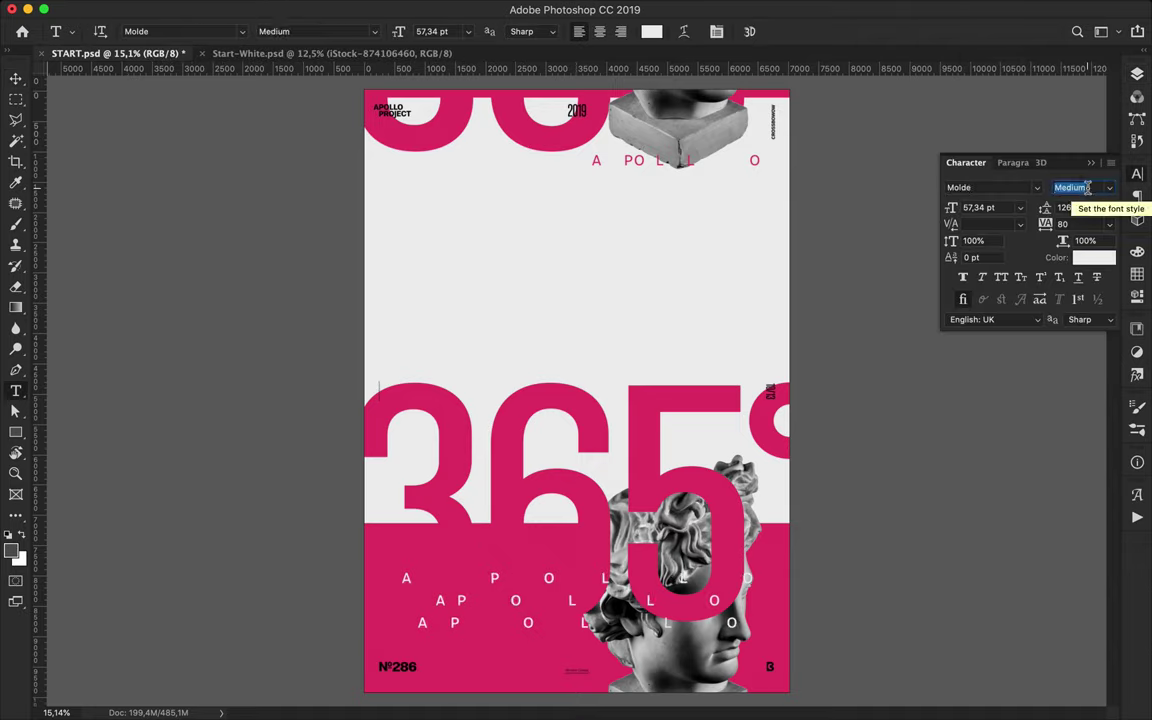
{"action": "key", "text": "Down"}
{"action": "key", "text": "Down"}
{"action": "key", "text": "Down"}
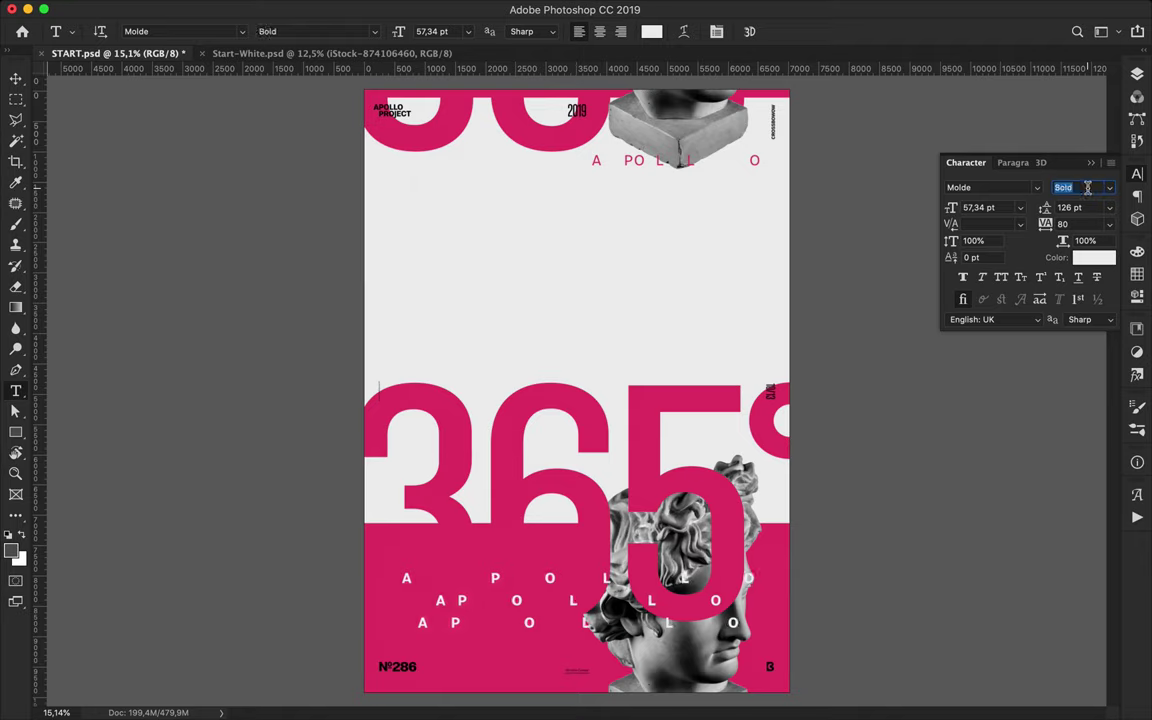
Duplicate an APOLLO row lower down and set its tracking to 4200, then 1680
{"action": "left_click_drag", "start_coordinate": [450, 520], "coordinate": [450, 583]}
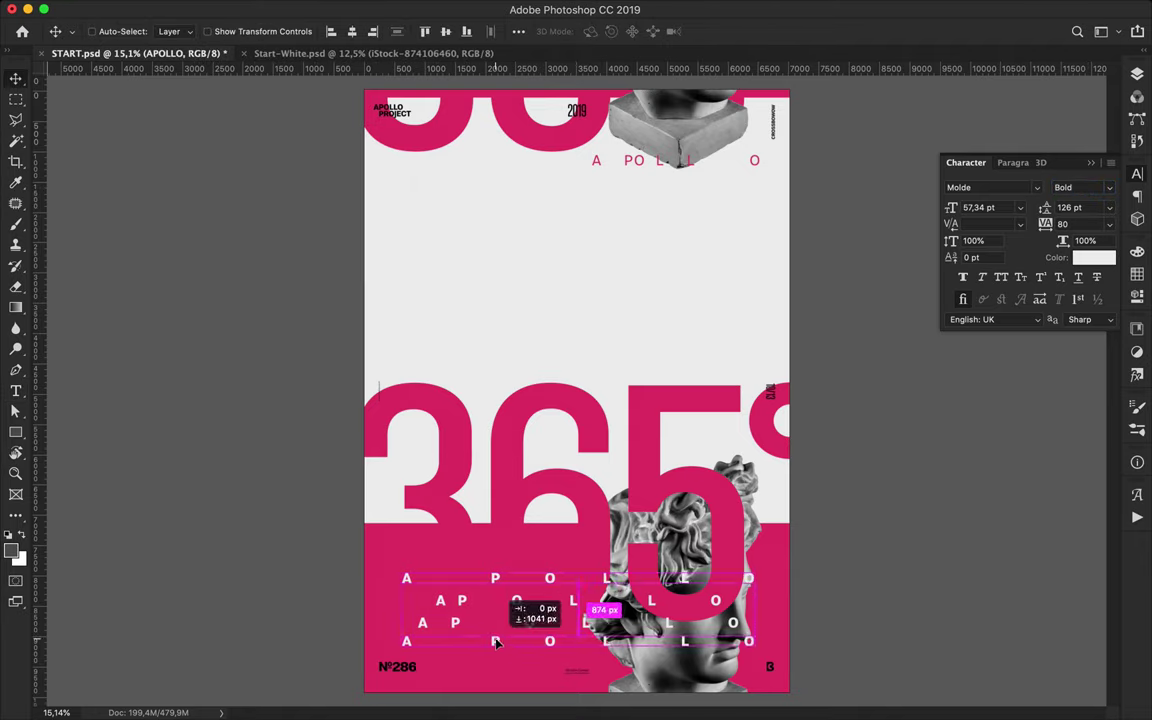
{"action": "type", "text": "4200"}
{"action": "key", "text": "Return"}
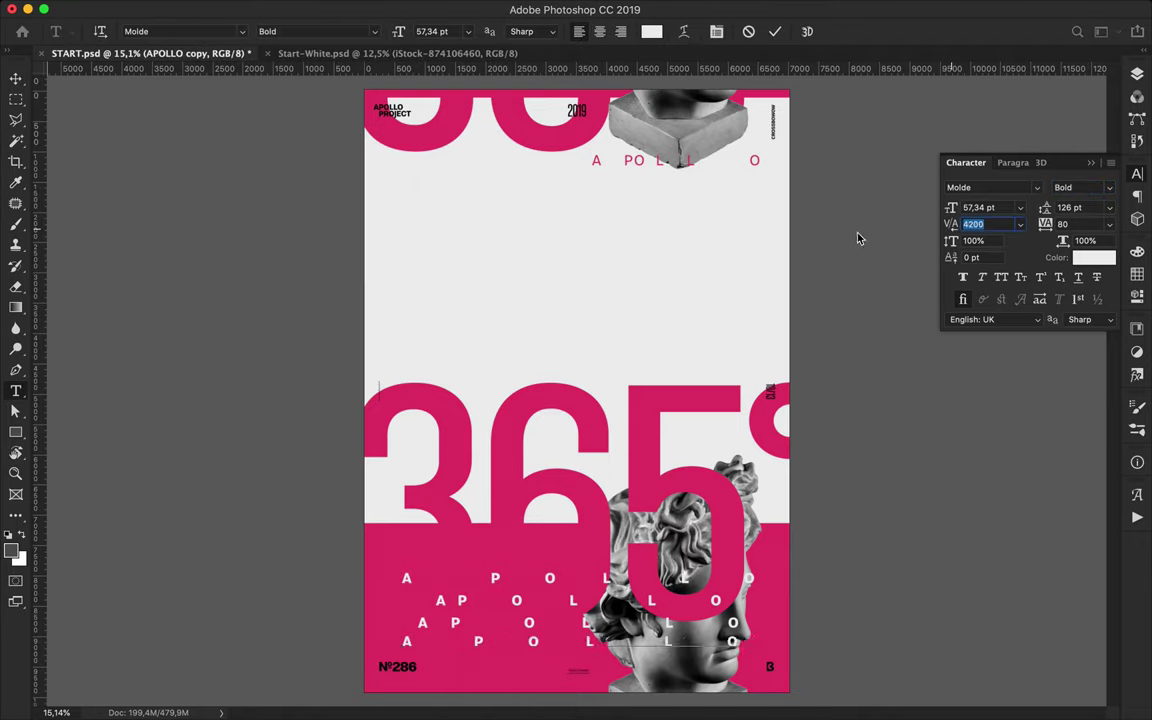
{"action": "type", "text": "1680"}
{"action": "key", "text": "Return"}
{"action": "key", "text": "Return"}
{"action": "left_click", "coordinate": [16, 79]}
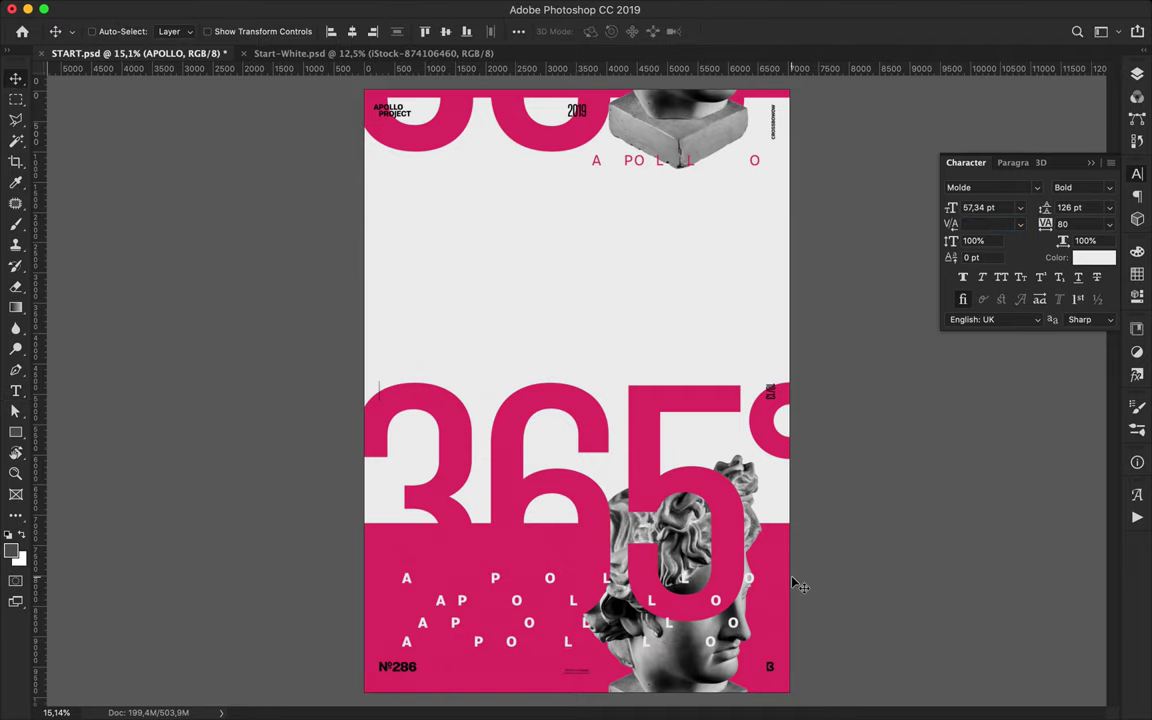
Pick the Rectangle tool and its fill colour for a new square
{"action": "scroll", "coordinate": [697, 590], "scroll_direction": "up", "scroll_amount": 2}
{"action": "key", "text": "u"}
{"action": "left_click", "coordinate": [177, 31]}
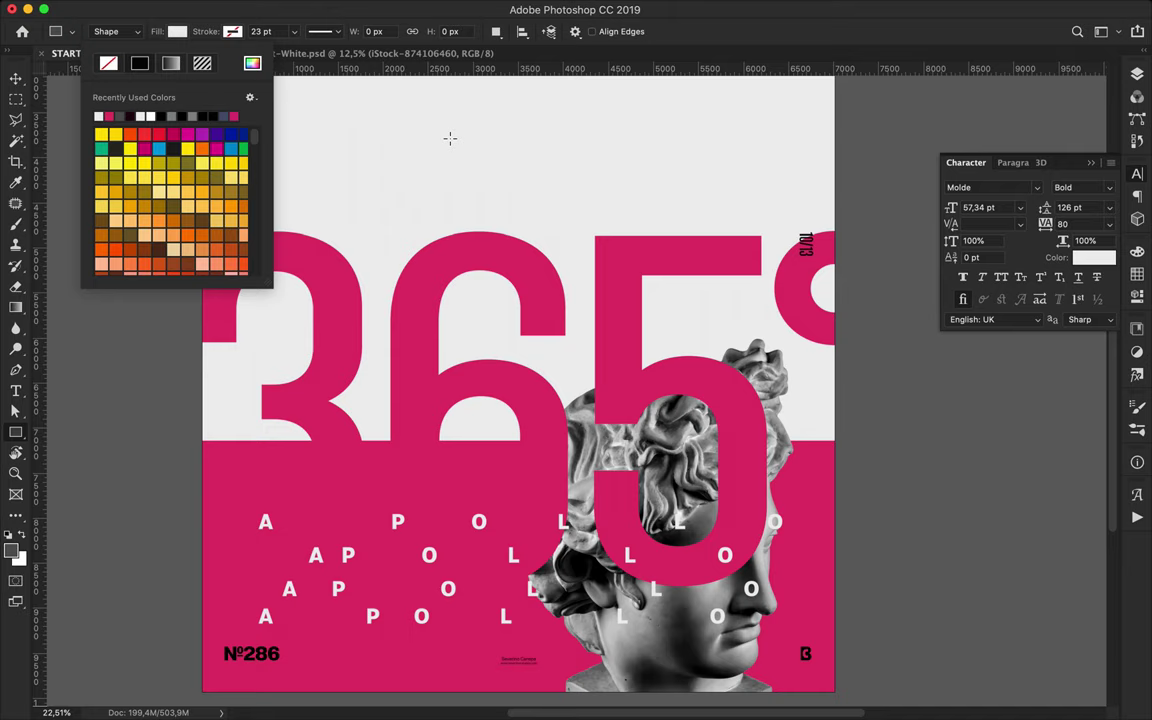
Draw a small white square and copy it beside the APOLLO rows, including left of the third row
{"action": "left_click_drag", "start_coordinate": [708, 457], "coordinate": [733, 482]}
{"action": "scroll", "coordinate": [805, 524], "scroll_direction": "up", "scroll_amount": 2}
{"action": "mouse_move", "coordinate": [595, 524]}
{"action": "left_mouse_down"}
{"action": "mouse_move", "coordinate": [617, 548]}
{"action": "mouse_move", "coordinate": [635, 514]}
{"action": "left_mouse_up"}
{"action": "scroll", "coordinate": [203, 503], "scroll_direction": "left", "scroll_amount": 10}
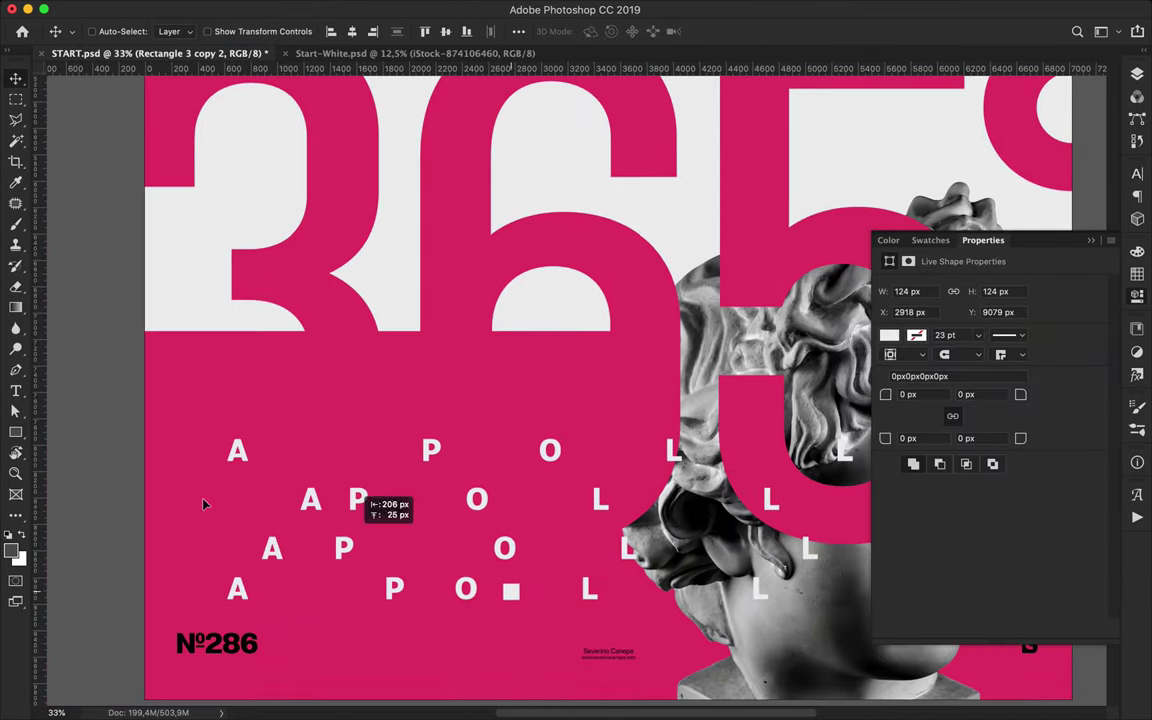
{"action": "mouse_move", "coordinate": [203, 503]}
{"action": "left_mouse_down"}
{"action": "mouse_move", "coordinate": [237, 500]}
{"action": "mouse_move", "coordinate": [208, 548]}
{"action": "mouse_move", "coordinate": [208, 592]}
{"action": "mouse_move", "coordinate": [172, 452]}
{"action": "left_mouse_up"}
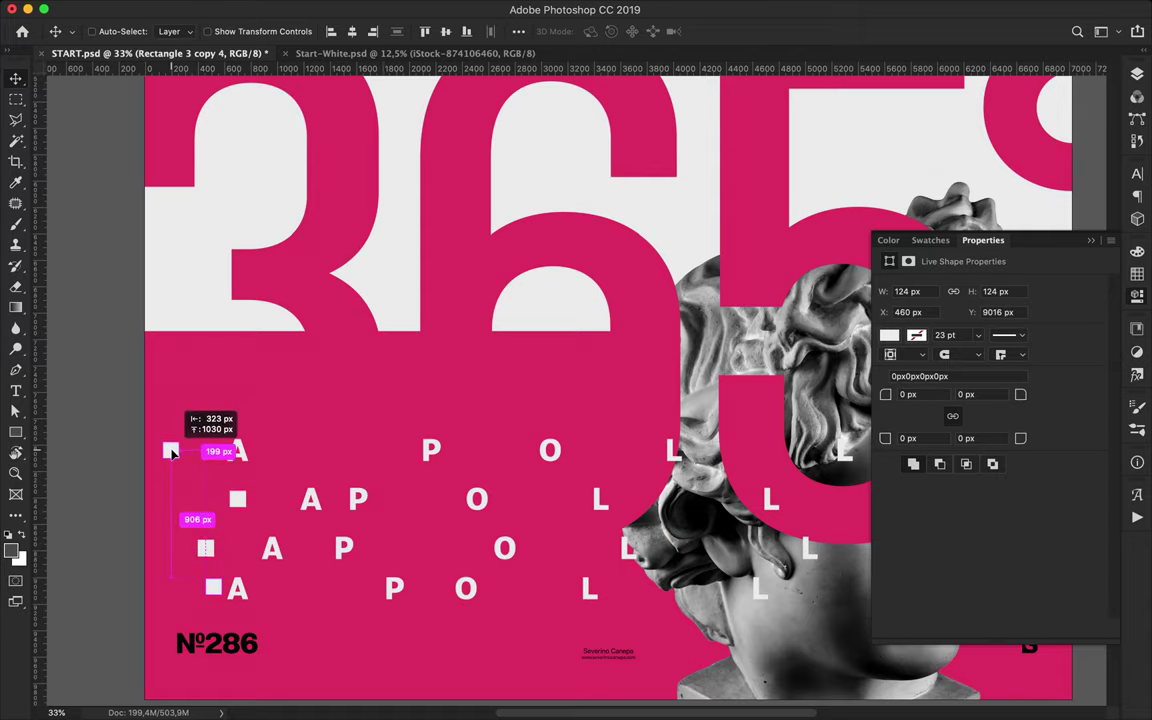
{"action": "scroll", "coordinate": [365, 490], "scroll_direction": "down", "scroll_amount": 2}
{"action": "scroll", "coordinate": [365, 490], "scroll_direction": "down", "scroll_amount": 2}
{"action": "scroll", "coordinate": [368, 488], "scroll_direction": "up", "scroll_amount": 3}
Carry a square copy up to the top APOLLO line and make it pink
{"action": "left_click_drag", "start_coordinate": [146, 641], "coordinate": [417, 95]}
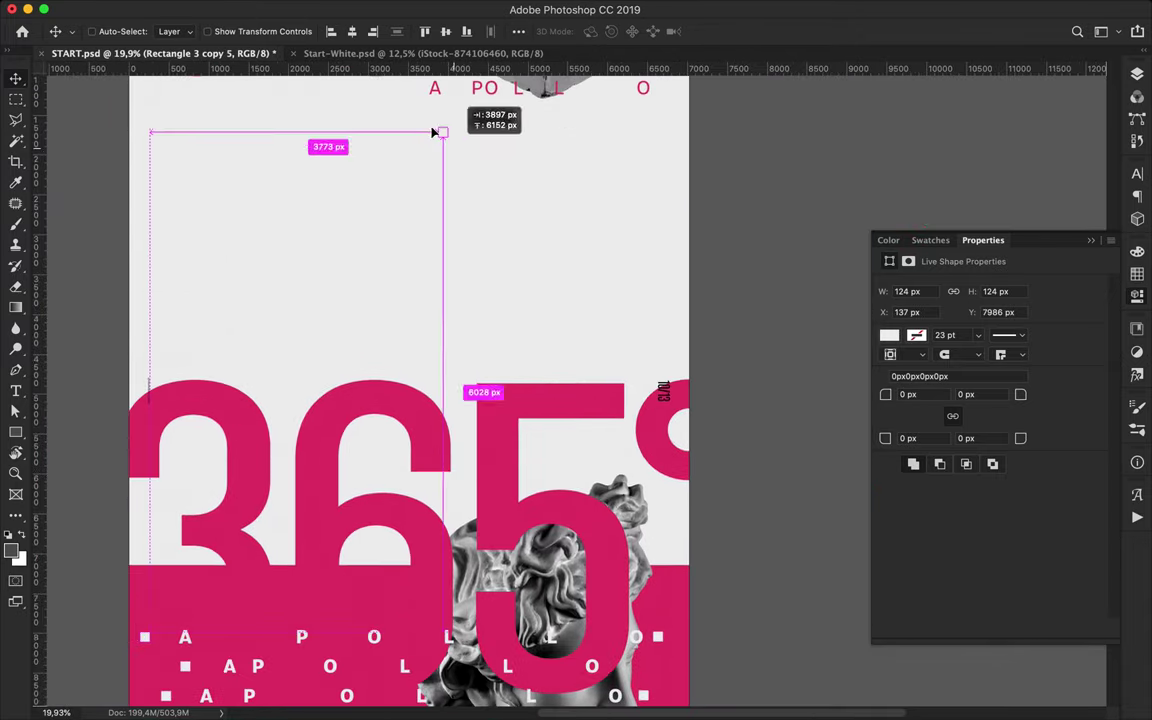
{"action": "key", "text": "a"}
{"action": "left_click", "coordinate": [165, 31]}
{"action": "left_click", "coordinate": [160, 108]}
{"action": "key", "text": "v"}
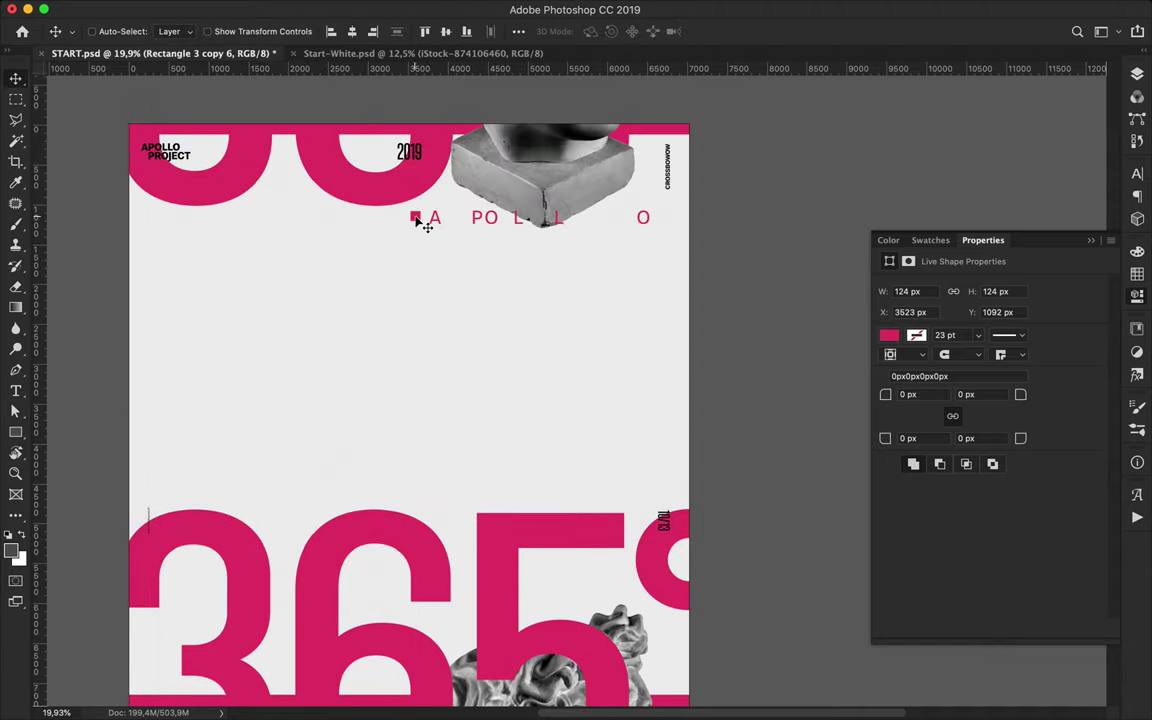
Copy the pink square to the left and right ends of the top APOLLO line
{"action": "scroll", "coordinate": [418, 224], "scroll_direction": "up", "scroll_amount": 2}
{"action": "scroll", "coordinate": [418, 224], "scroll_direction": "up", "scroll_amount": 1}
{"action": "left_click_drag", "start_coordinate": [366, 289], "coordinate": [128, 292]}
{"action": "scroll", "coordinate": [580, 290], "scroll_direction": "down", "scroll_amount": 3}
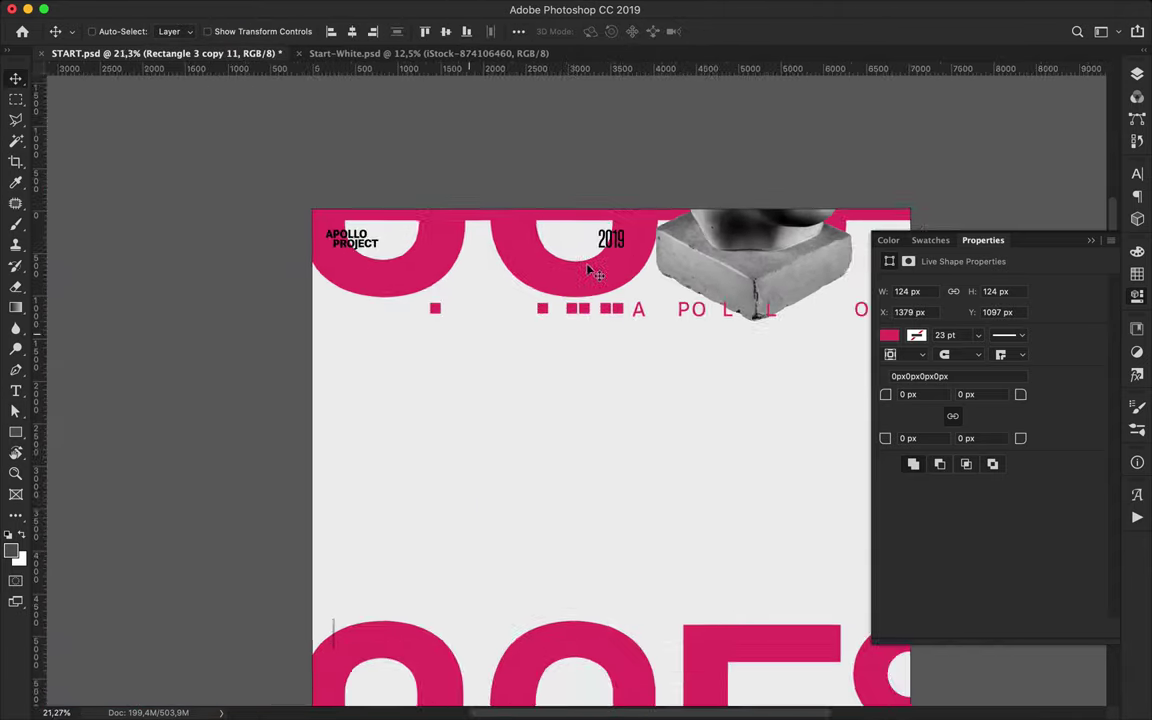
{"action": "scroll", "coordinate": [575, 313], "scroll_direction": "down", "scroll_amount": 2}
{"action": "scroll", "coordinate": [589, 365], "scroll_direction": "down", "scroll_amount": 1}
{"action": "left_click_drag", "start_coordinate": [586, 170], "coordinate": [680, 180]}
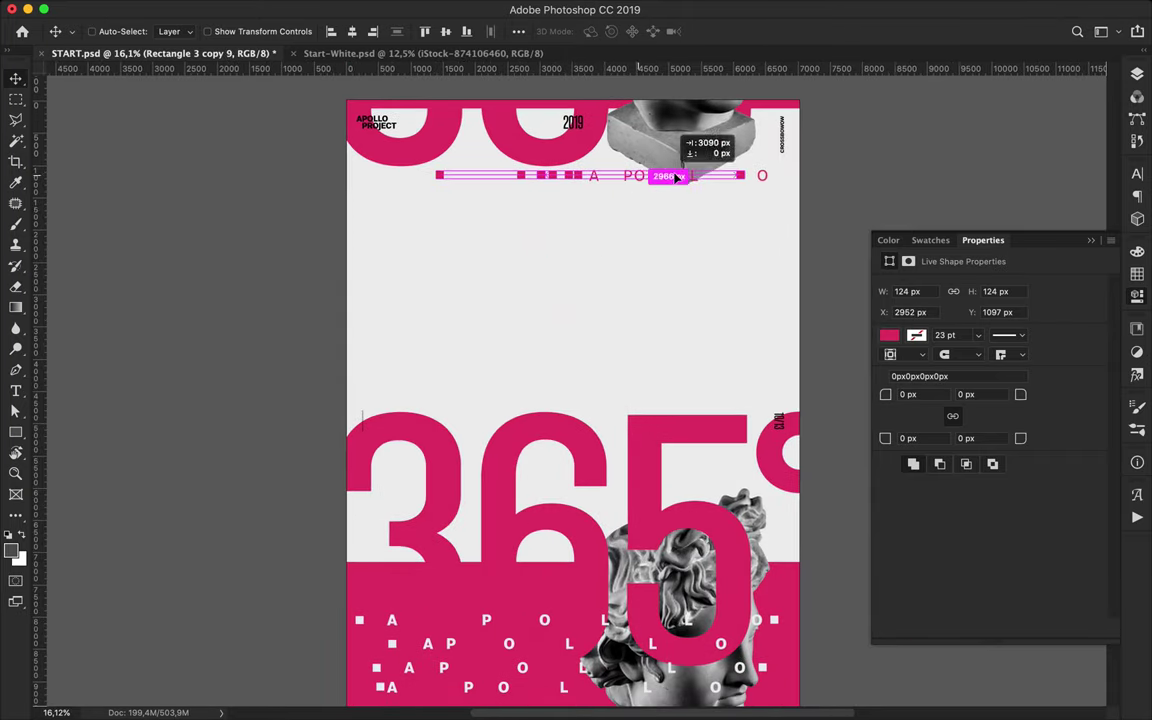
{"action": "scroll", "coordinate": [716, 283], "scroll_direction": "down", "scroll_amount": 1}
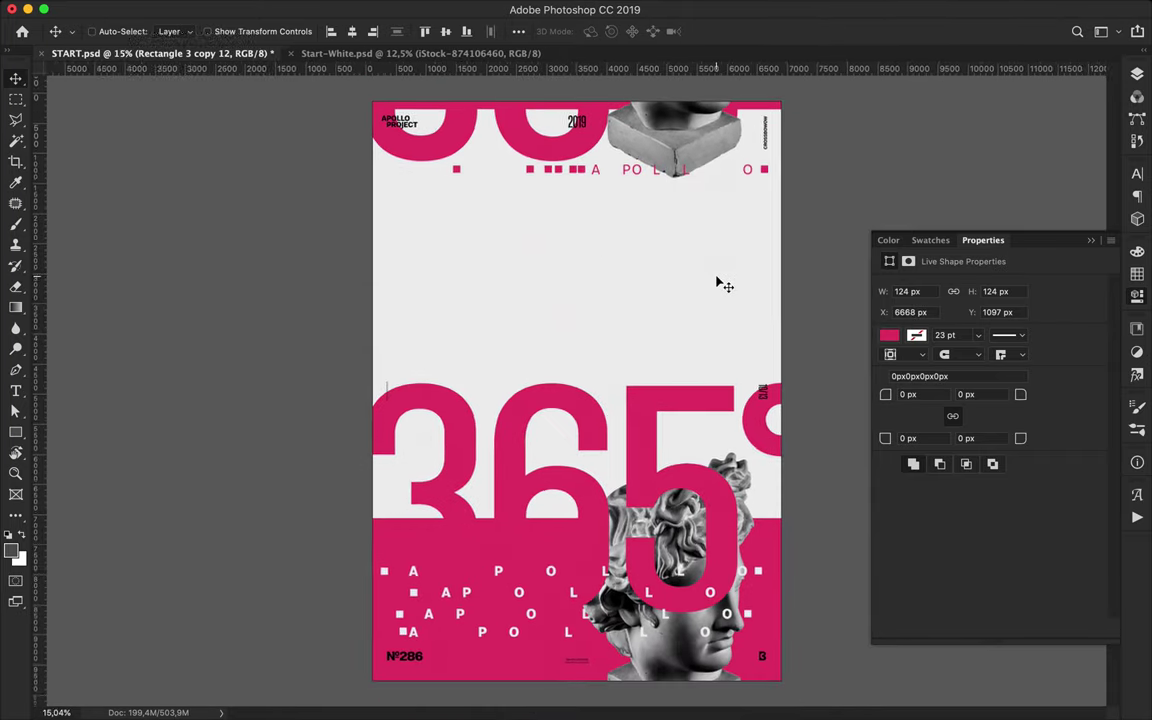
{"action": "left_click", "coordinate": [551, 175], "text": "super"}
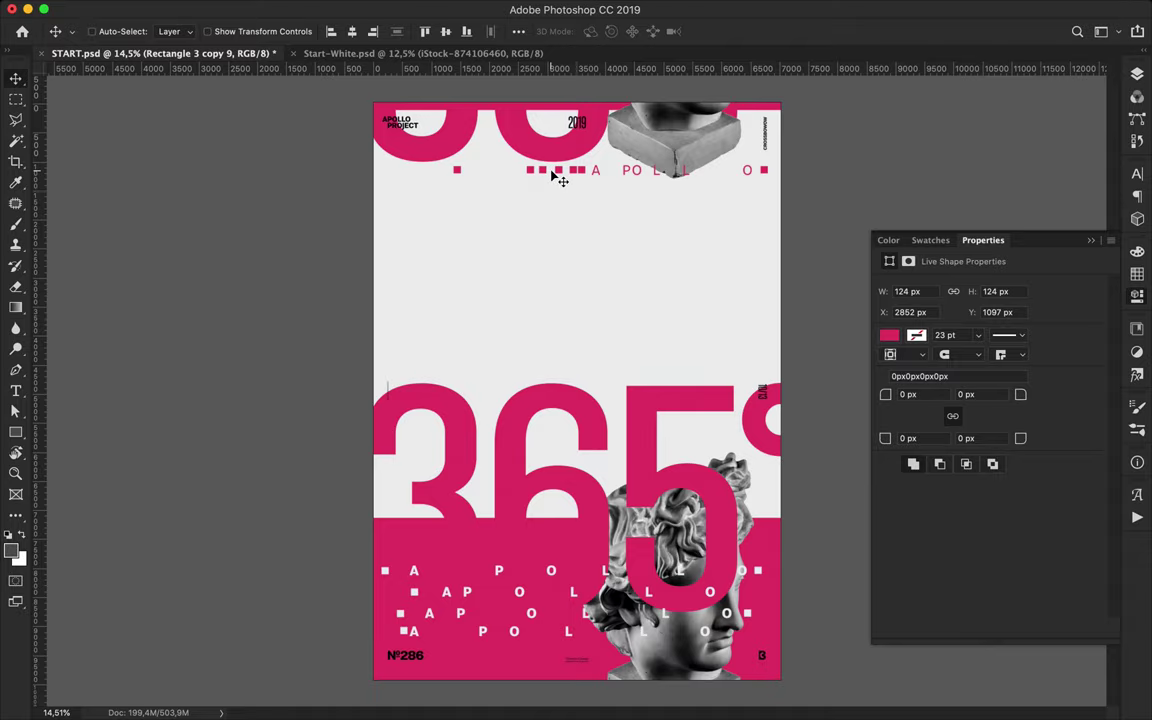
Copy white squares beside the second and third APOLLO rows and colour the №286 number ffffff
{"action": "left_click_drag", "start_coordinate": [414, 591], "coordinate": [403, 591]}
{"action": "left_click_drag", "start_coordinate": [748, 612], "coordinate": [760, 612]}
{"action": "left_click", "coordinate": [415, 662], "text": "super"}
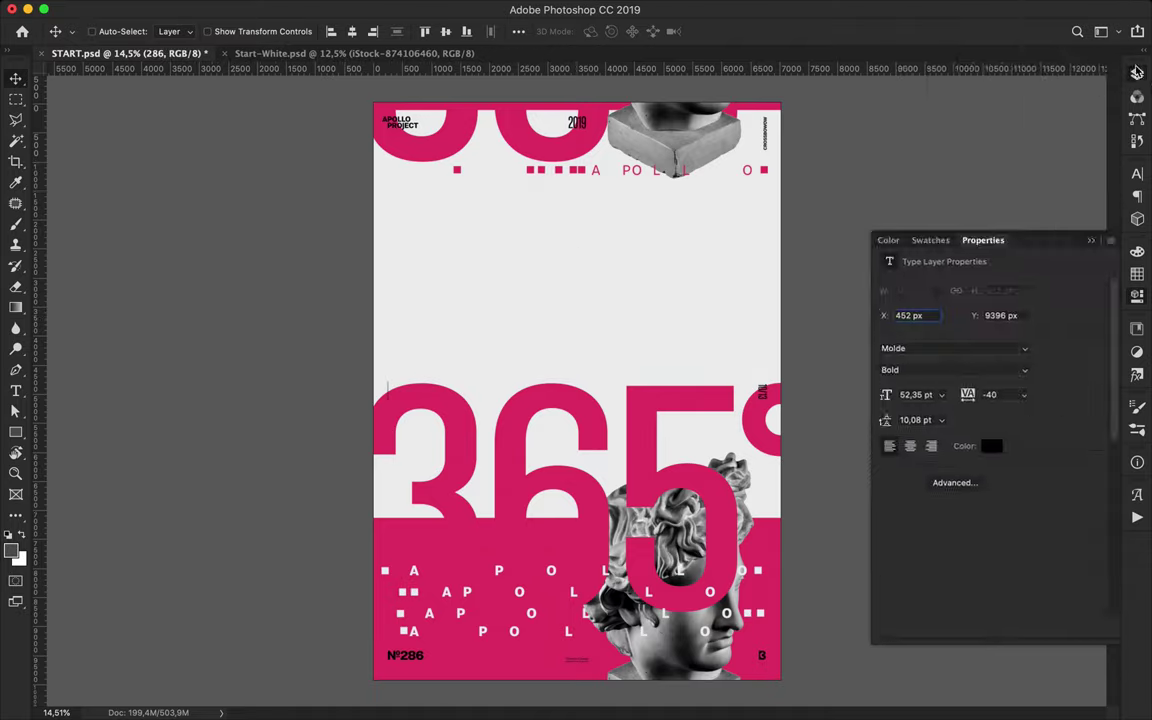
{"action": "left_click", "coordinate": [1136, 75]}
{"action": "key", "text": "t"}
{"action": "left_click", "coordinate": [650, 31]}
{"action": "left_click", "coordinate": [437, 211]}
{"action": "left_click", "coordinate": [784, 188]}
{"action": "left_click", "coordinate": [997, 247]}
{"action": "left_click", "coordinate": [650, 31]}
{"action": "type", "text": "ffffff"}
{"action": "left_click", "coordinate": [785, 188]}
Make white the foreground colour and select the Black Numbers layer
{"action": "key", "text": "b"}
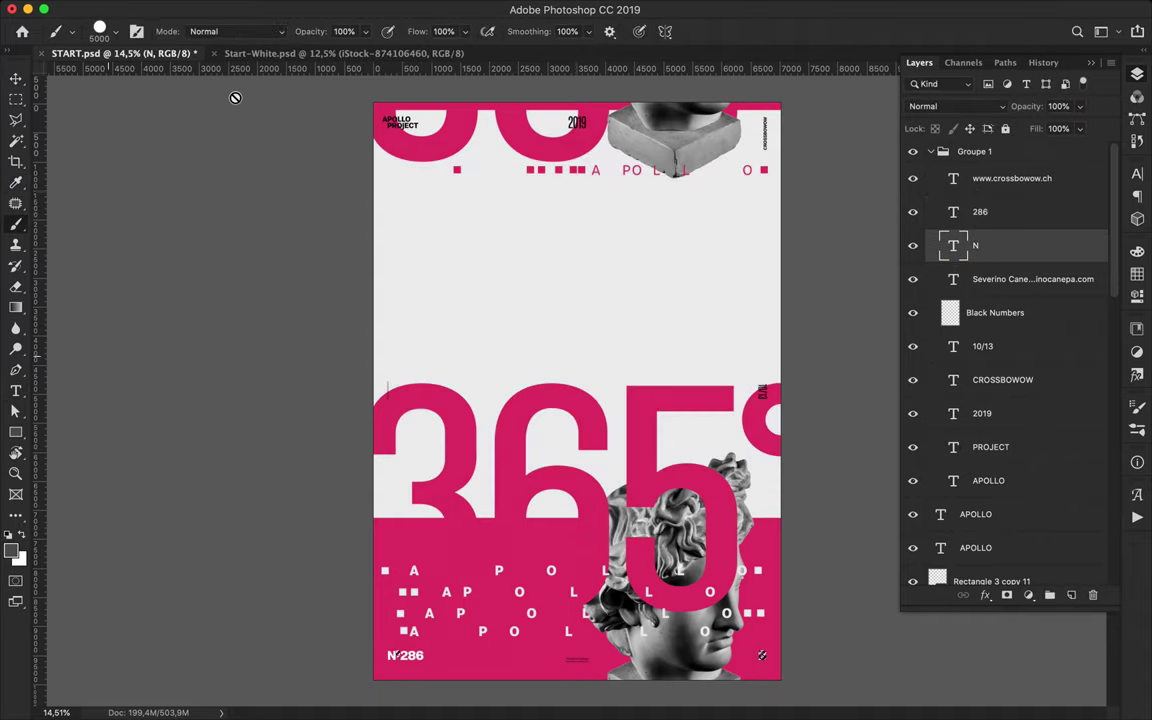
{"action": "left_click", "coordinate": [21, 535]}
{"action": "left_click", "coordinate": [1028, 312]}
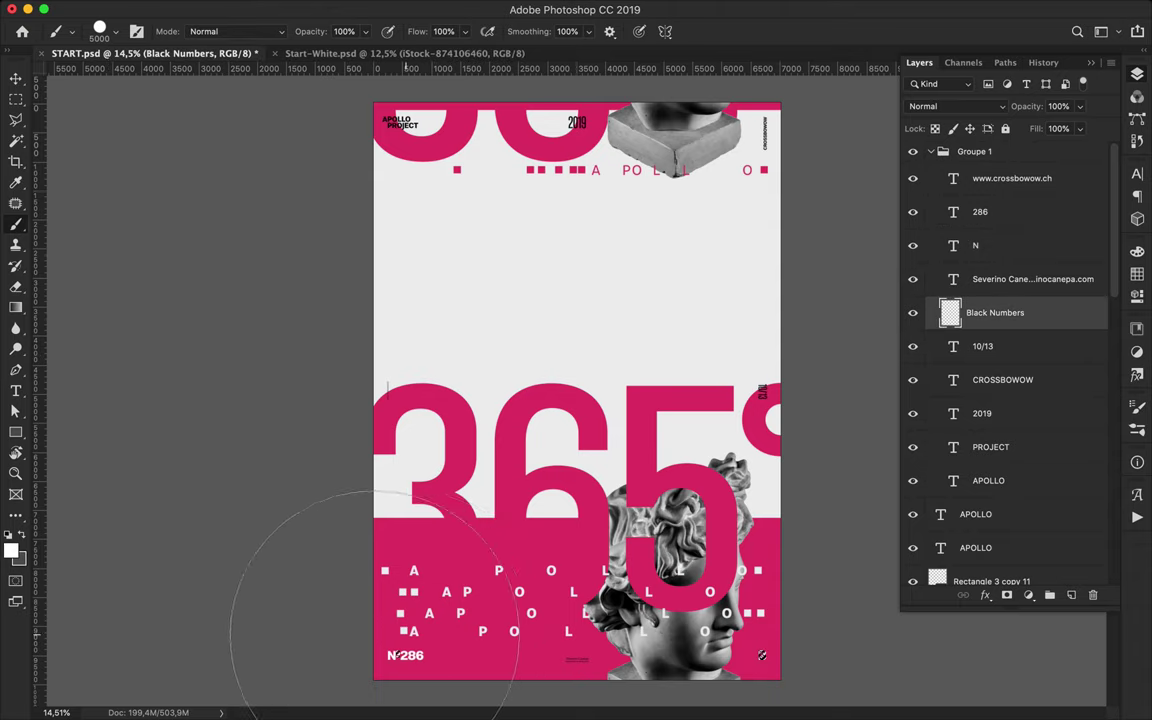
{"action": "scroll", "coordinate": [393, 478], "scroll_direction": "up", "scroll_amount": 5, "text": "alt"}
{"action": "scroll", "coordinate": [393, 478], "scroll_direction": "down", "scroll_amount": 5}
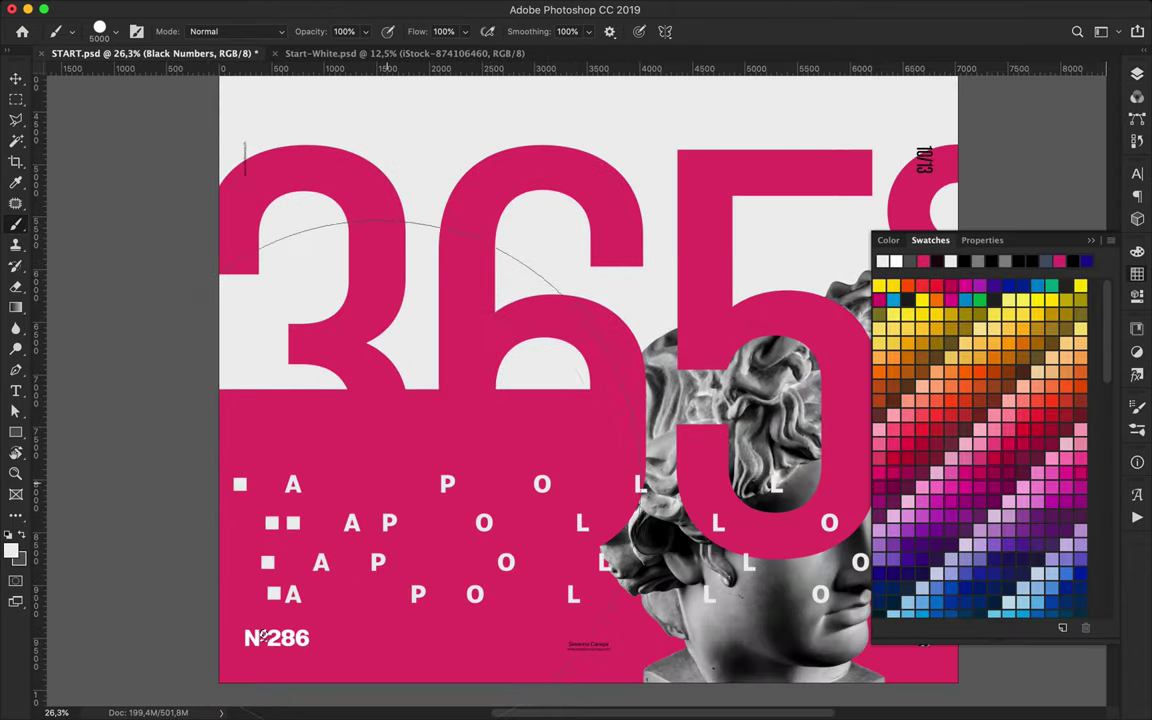
{"action": "key", "text": "v"}
{"action": "scroll", "coordinate": [442, 630], "scroll_direction": "right", "scroll_amount": 3}
Turn the small credit text white
{"action": "left_click", "coordinate": [1137, 75]}
{"action": "key", "text": "t"}
{"action": "left_click", "coordinate": [651, 31]}
{"action": "left_click", "coordinate": [776, 190]}
{"action": "left_click", "coordinate": [1137, 273]}
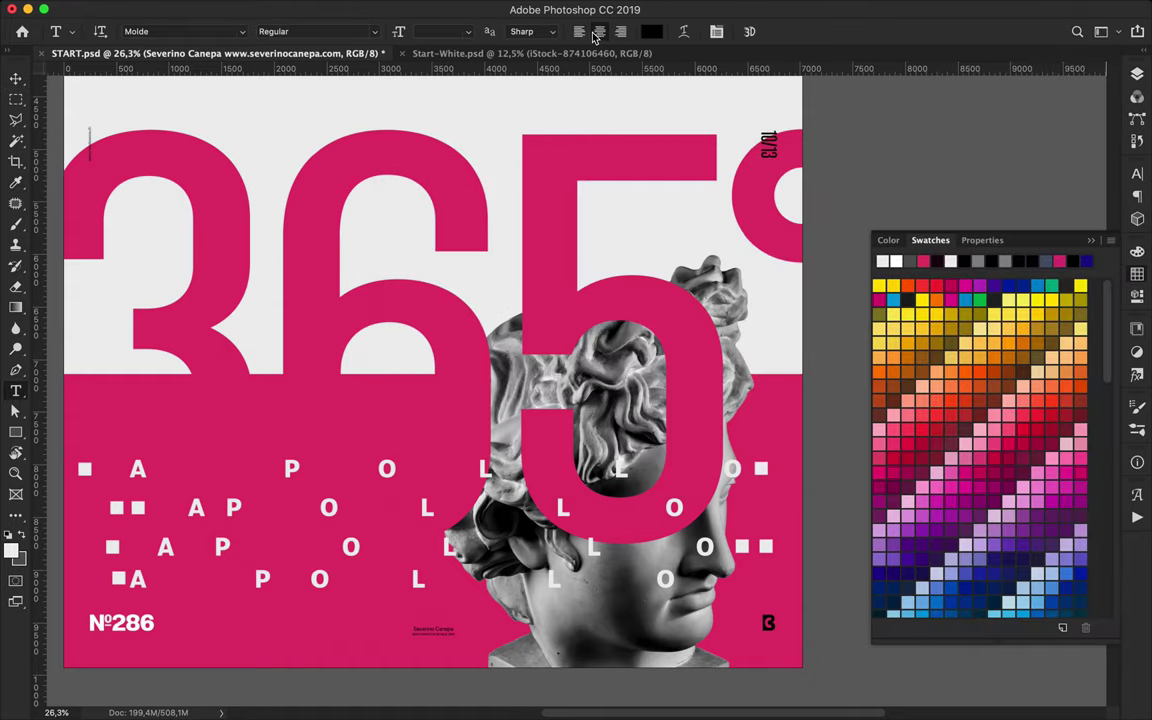
{"action": "left_click", "coordinate": [651, 31]}
{"action": "left_click", "coordinate": [779, 188]}
{"action": "scroll", "coordinate": [438, 381], "scroll_direction": "up", "scroll_amount": 5}
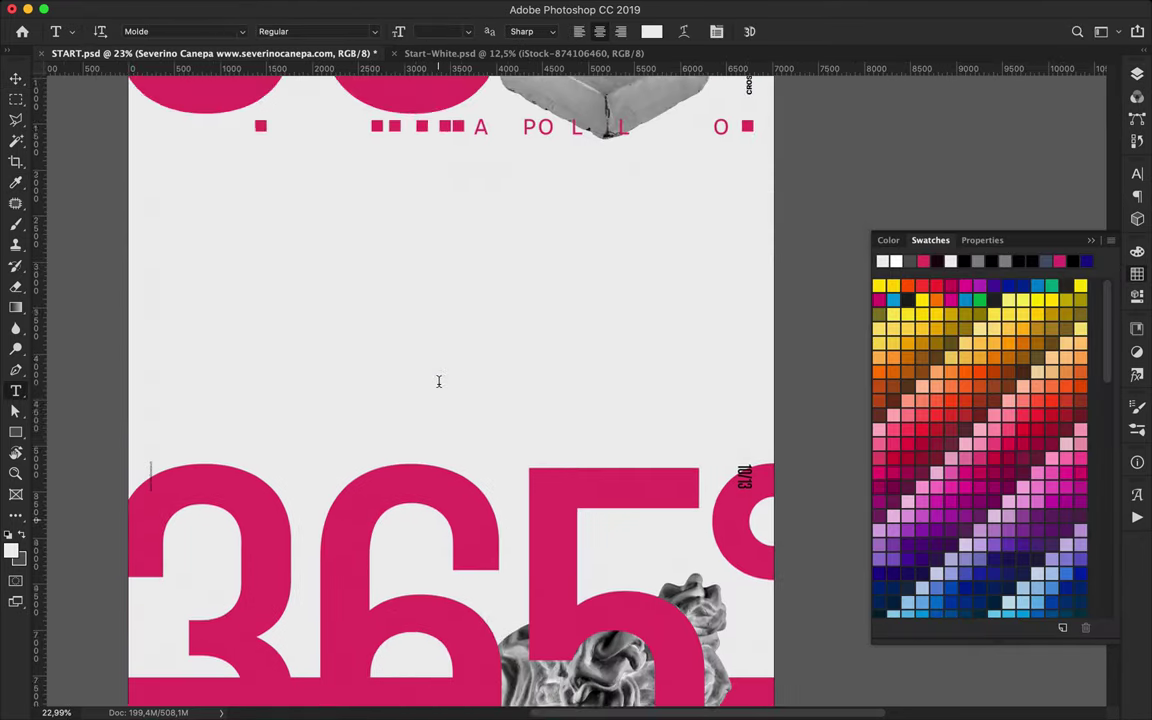
{"action": "key", "text": "v"}
{"action": "left_click", "coordinate": [764, 340], "text": "ctrl"}
{"action": "scroll", "coordinate": [627, 458], "scroll_direction": "down", "scroll_amount": 3}
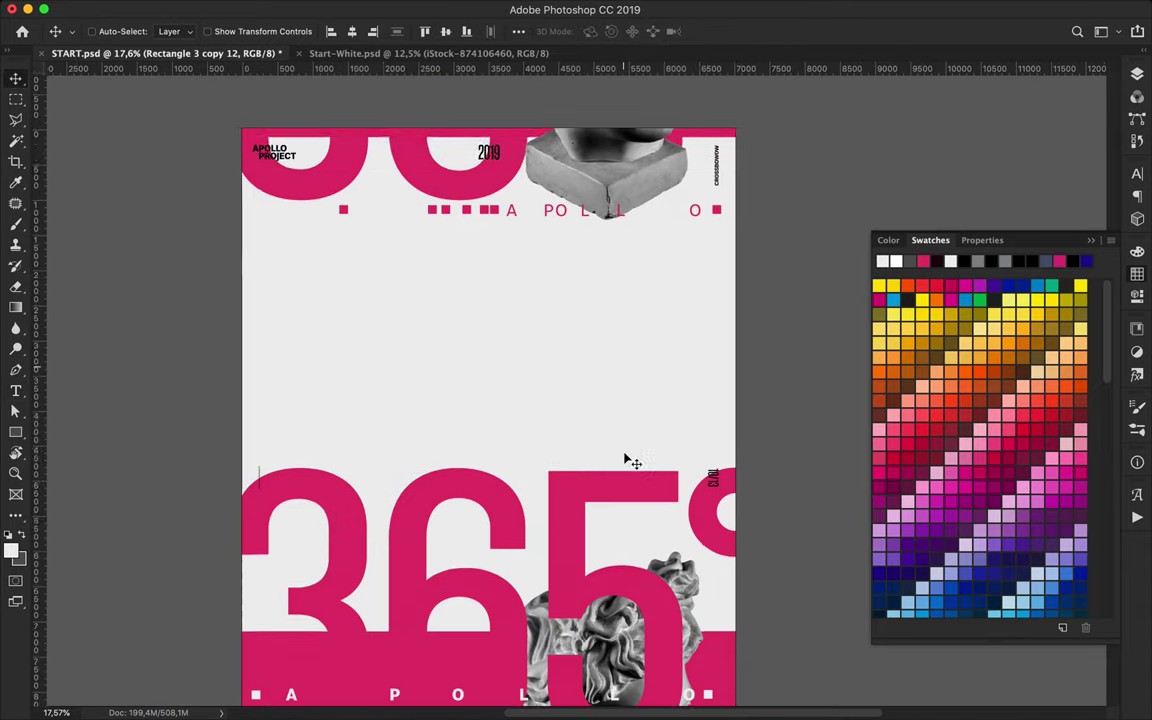
Free-transform the pink square into a tall vertical bar at the edge
{"action": "key", "text": "ctrl+t"}
{"action": "left_click_drag", "start_coordinate": [705, 187], "coordinate": [705, 408]}
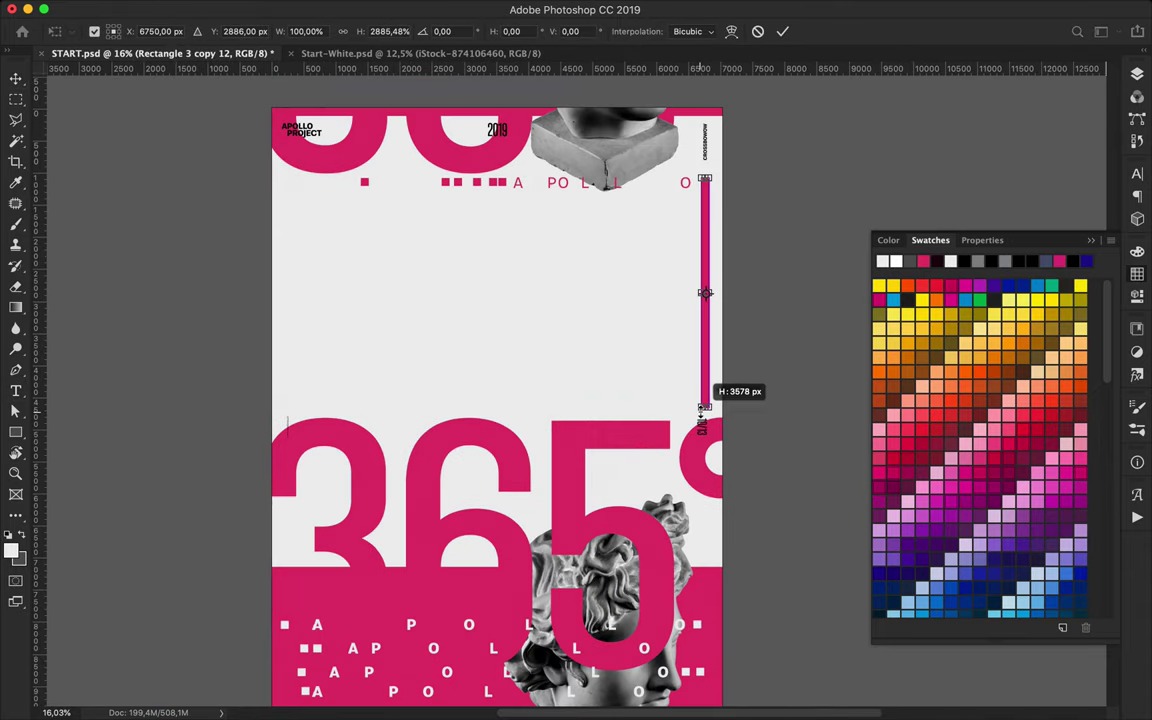
{"action": "key", "text": "Return"}
{"action": "scroll", "coordinate": [663, 386], "scroll_direction": "down", "scroll_amount": 1}
{"action": "scroll", "coordinate": [663, 386], "scroll_direction": "down", "scroll_amount": 2}
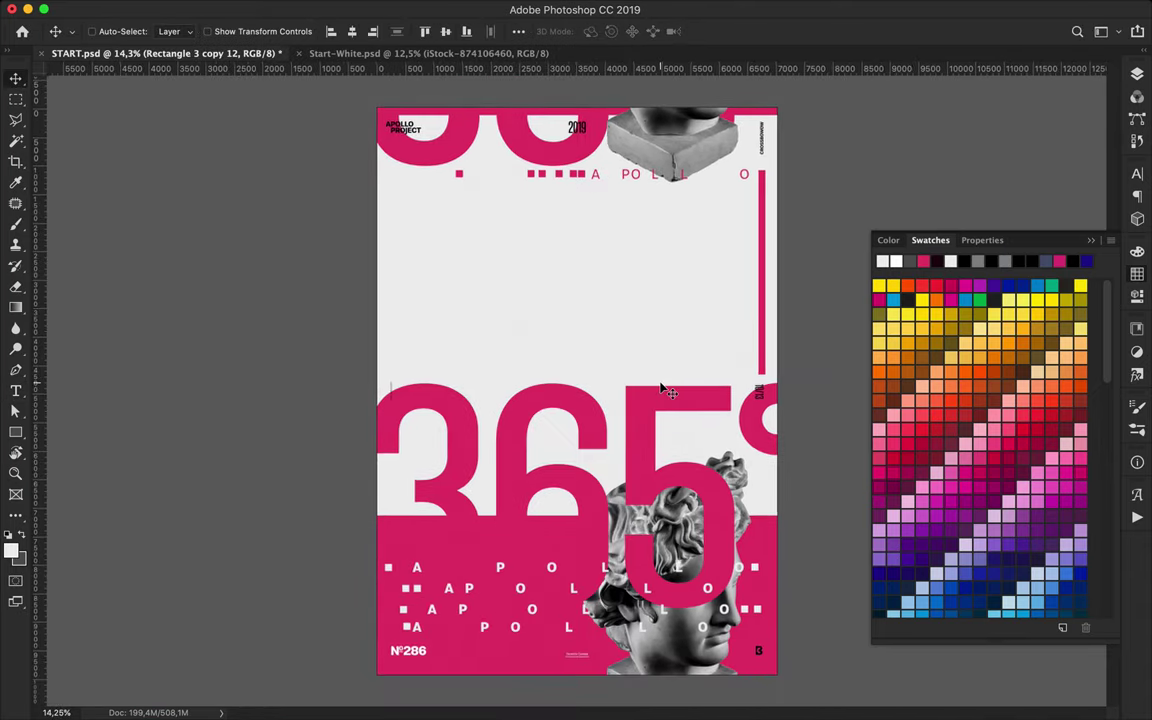
{"action": "scroll", "coordinate": [729, 403], "scroll_direction": "up", "scroll_amount": 4}
Select the 10/13 date text and Black Numbers layers and check the alignment options
{"action": "left_click", "coordinate": [537, 378], "text": "ctrl"}
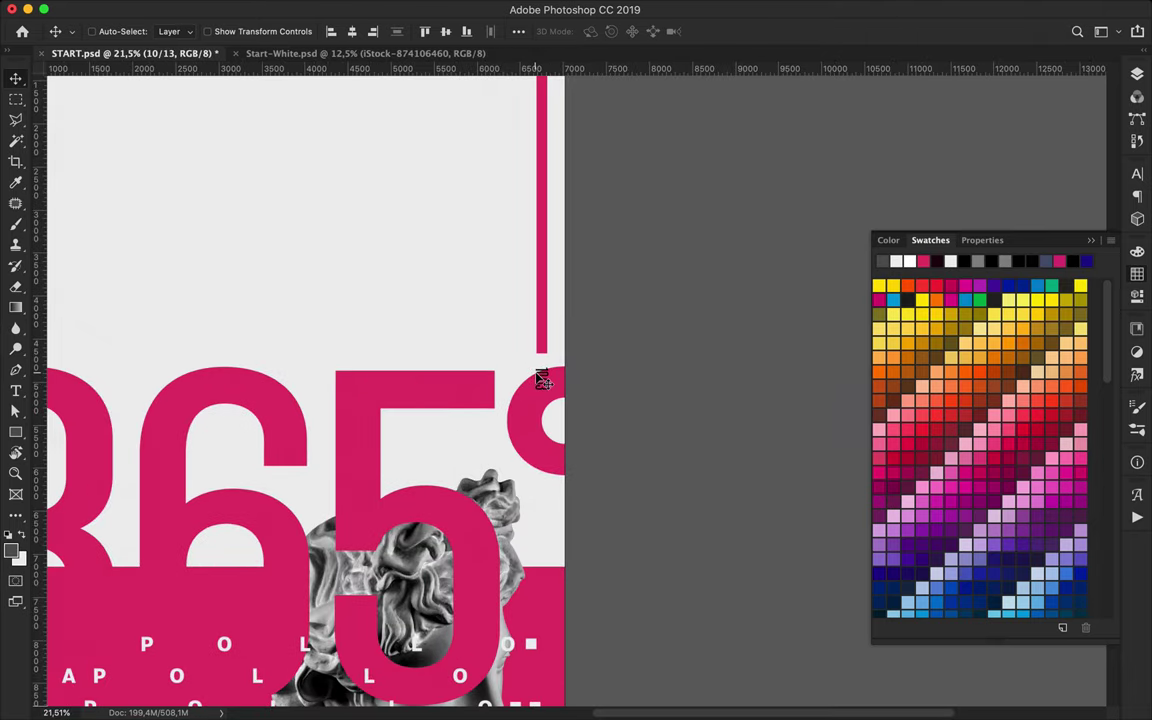
{"action": "scroll", "coordinate": [541, 380], "scroll_direction": "down", "scroll_amount": 2}
{"action": "left_click", "coordinate": [540, 635], "text": "ctrl"}
{"action": "scroll", "coordinate": [548, 183], "scroll_direction": "up", "scroll_amount": 2}
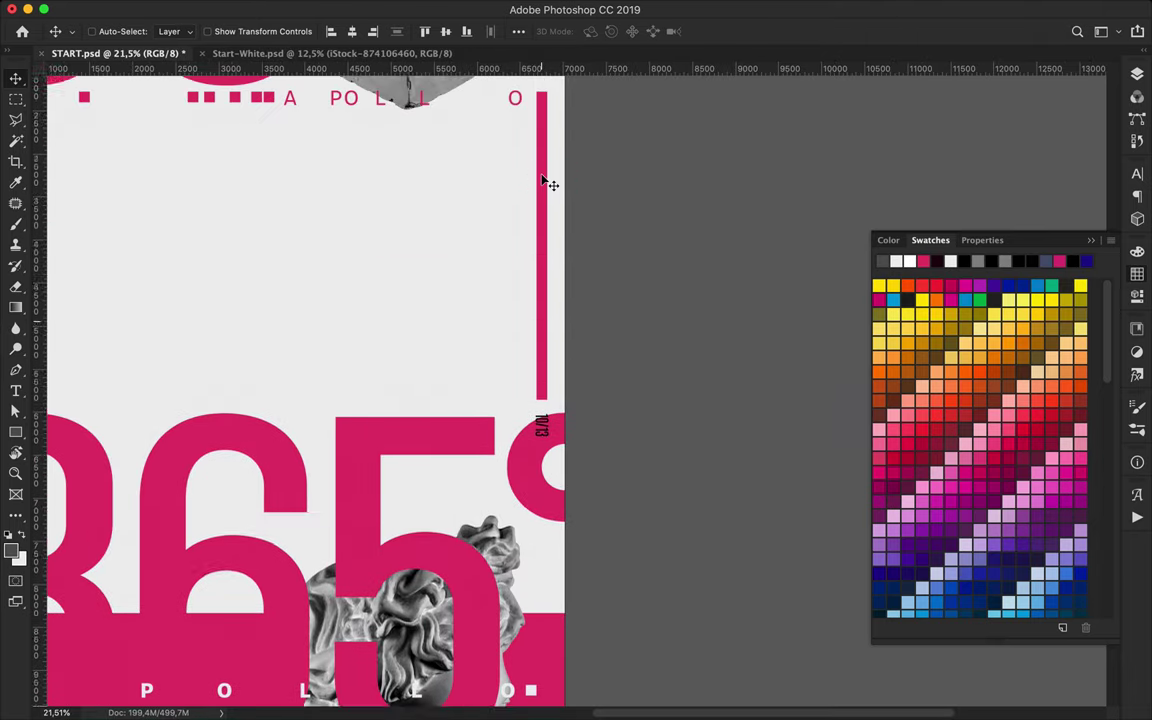
{"action": "scroll", "coordinate": [548, 183], "scroll_direction": "up", "scroll_amount": 1}
{"action": "left_click", "coordinate": [518, 31]}
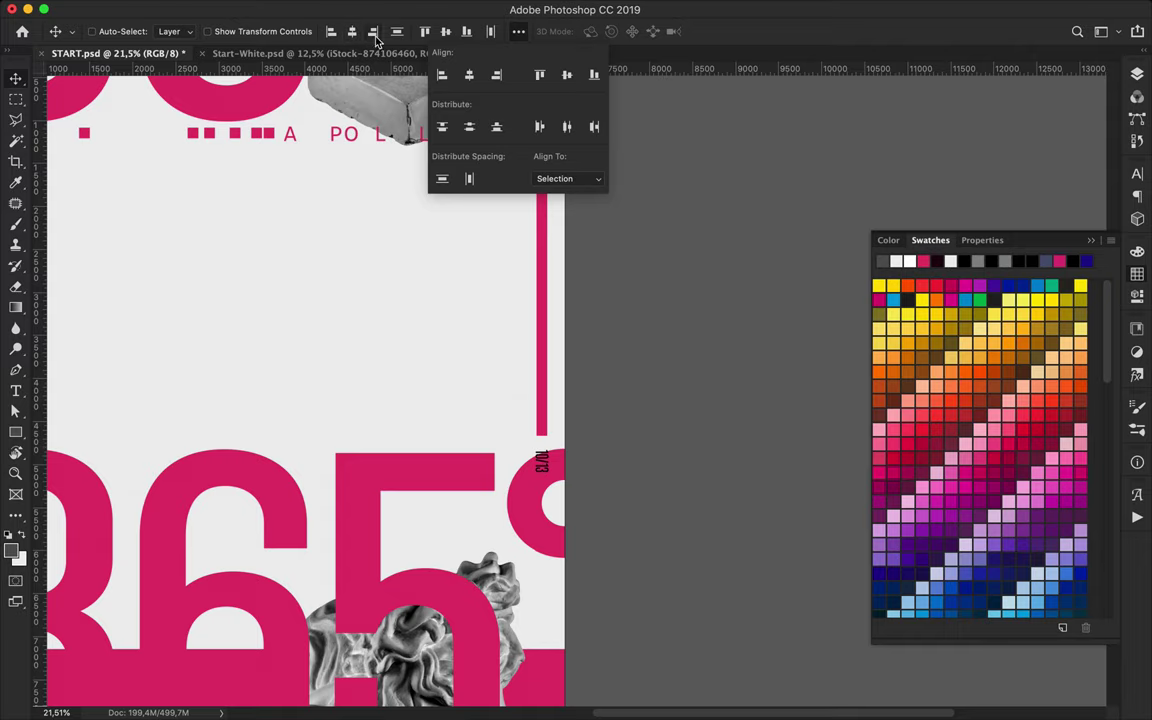
{"action": "scroll", "coordinate": [415, 415], "scroll_direction": "down", "scroll_amount": 5}
{"action": "scroll", "coordinate": [415, 418], "scroll_direction": "down", "scroll_amount": 2}
{"action": "scroll", "coordinate": [411, 386], "scroll_direction": "up", "scroll_amount": 2}
{"action": "scroll", "coordinate": [458, 437], "scroll_direction": "right", "scroll_amount": 5}
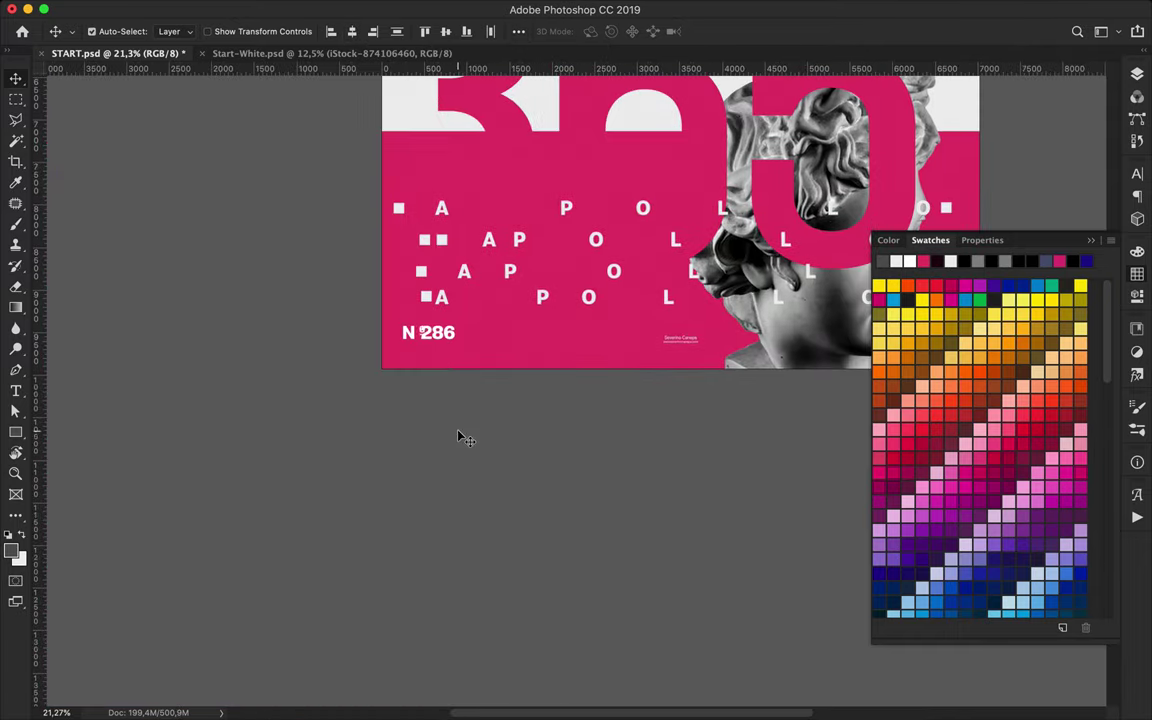
{"action": "scroll", "coordinate": [458, 437], "scroll_direction": "right", "scroll_amount": 5}
{"action": "scroll", "coordinate": [458, 437], "scroll_direction": "up", "scroll_amount": 2}
{"action": "scroll", "coordinate": [520, 460], "scroll_direction": "up", "scroll_amount": 4}
{"action": "scroll", "coordinate": [589, 478], "scroll_direction": "up", "scroll_amount": 5}
{"action": "scroll", "coordinate": [589, 478], "scroll_direction": "down", "scroll_amount": 1}
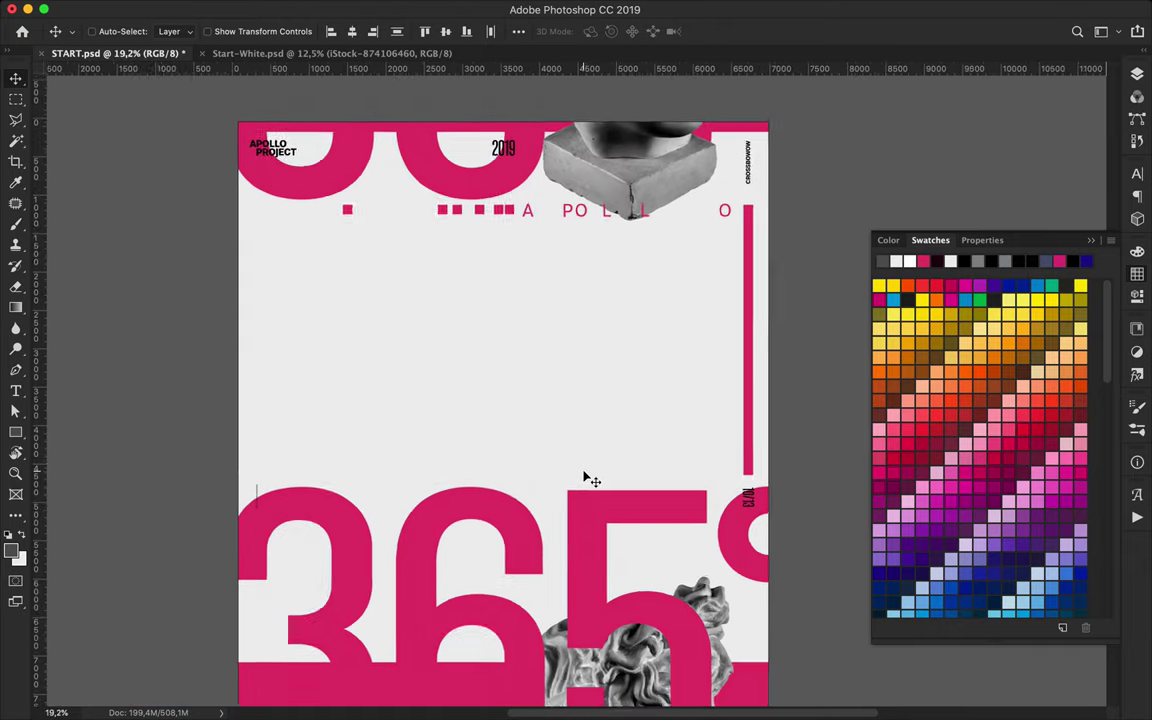
{"action": "scroll", "coordinate": [589, 478], "scroll_direction": "down", "scroll_amount": 2}
Move the big 365° numerals down into the pink band
{"action": "left_click", "coordinate": [362, 327]}
{"action": "scroll", "coordinate": [531, 316], "scroll_direction": "down", "scroll_amount": 1}
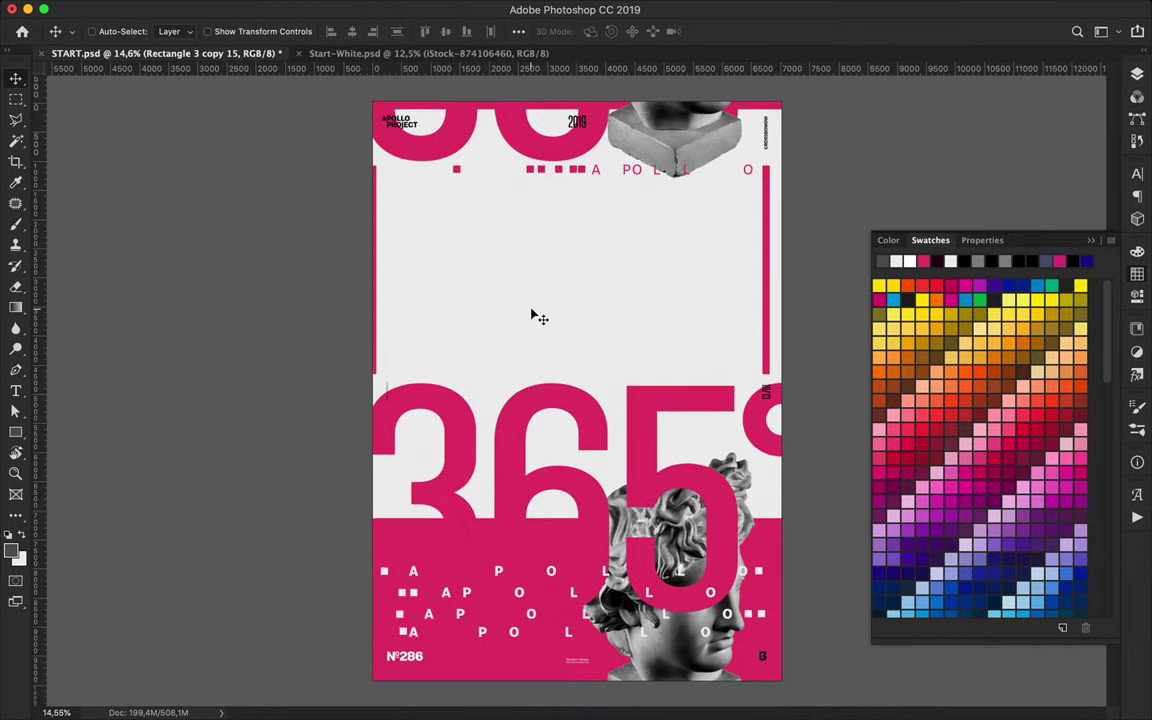
{"action": "scroll", "coordinate": [531, 316], "scroll_direction": "down", "scroll_amount": 1}
{"action": "left_click_drag", "start_coordinate": [527, 411], "coordinate": [527, 477]}
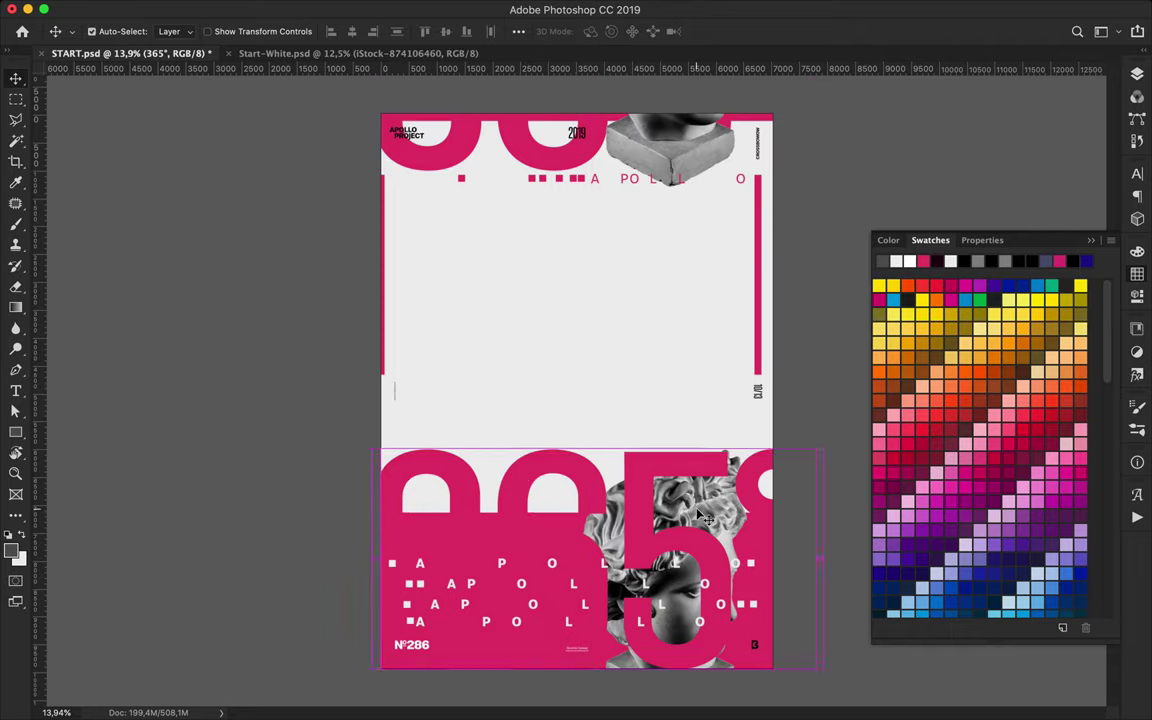
Shift the Levels 1 bust images to new positions, the lower one further right
{"action": "key", "text": "F7"}
{"action": "left_click", "coordinate": [675, 569]}
{"action": "left_click_drag", "start_coordinate": [678, 570], "coordinate": [698, 565]}
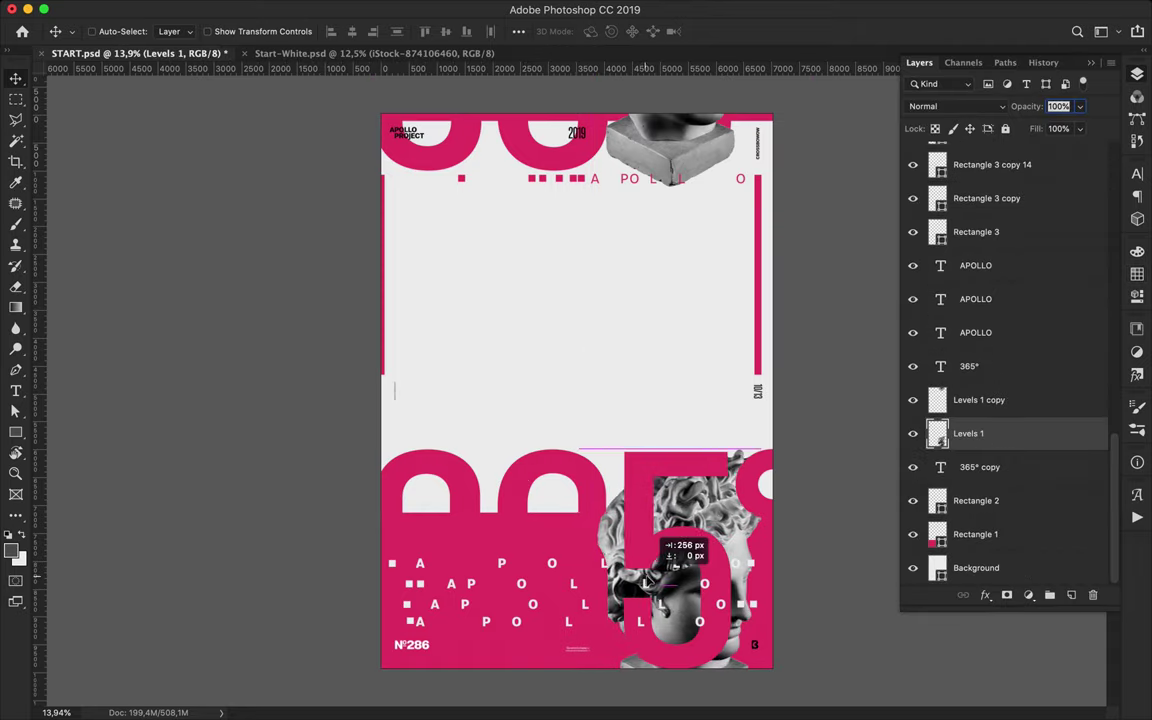
{"action": "left_click_drag", "start_coordinate": [675, 178], "coordinate": [677, 160]}
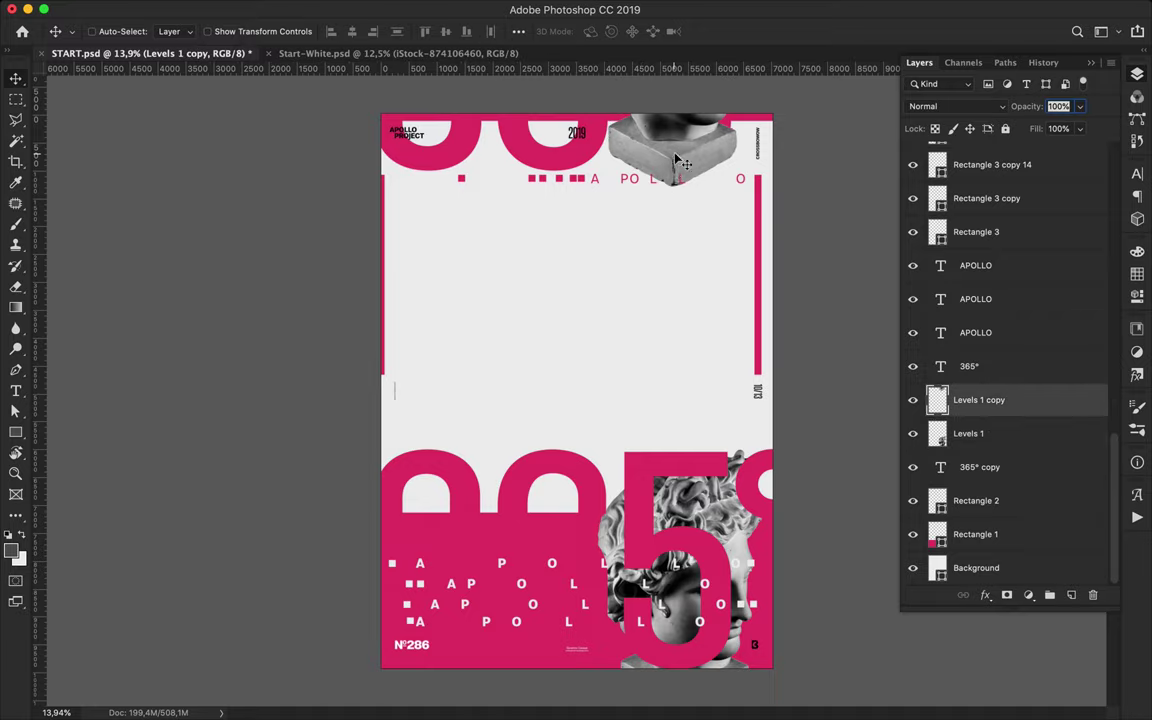
Delete the right and left pink side bars and save the poster
{"action": "left_click", "coordinate": [760, 298]}
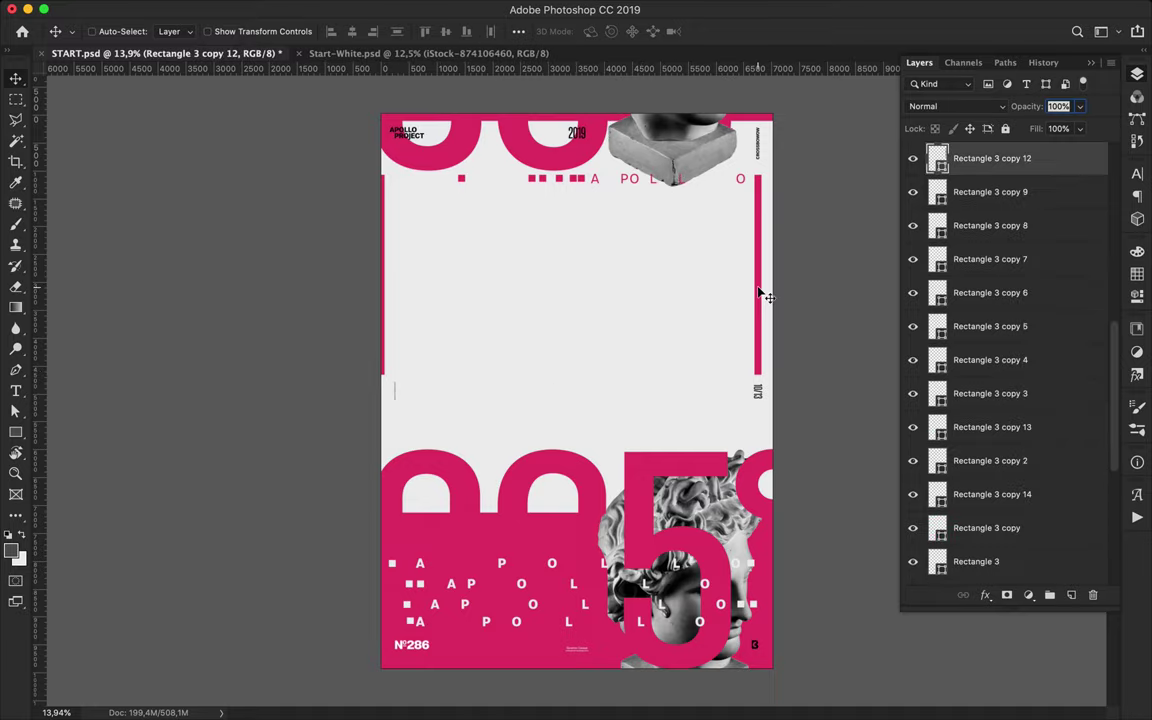
{"action": "key", "text": "Delete"}
{"action": "left_click", "coordinate": [390, 278]}
{"action": "key", "text": "Delete"}
{"action": "key", "text": "ctrl+s"}
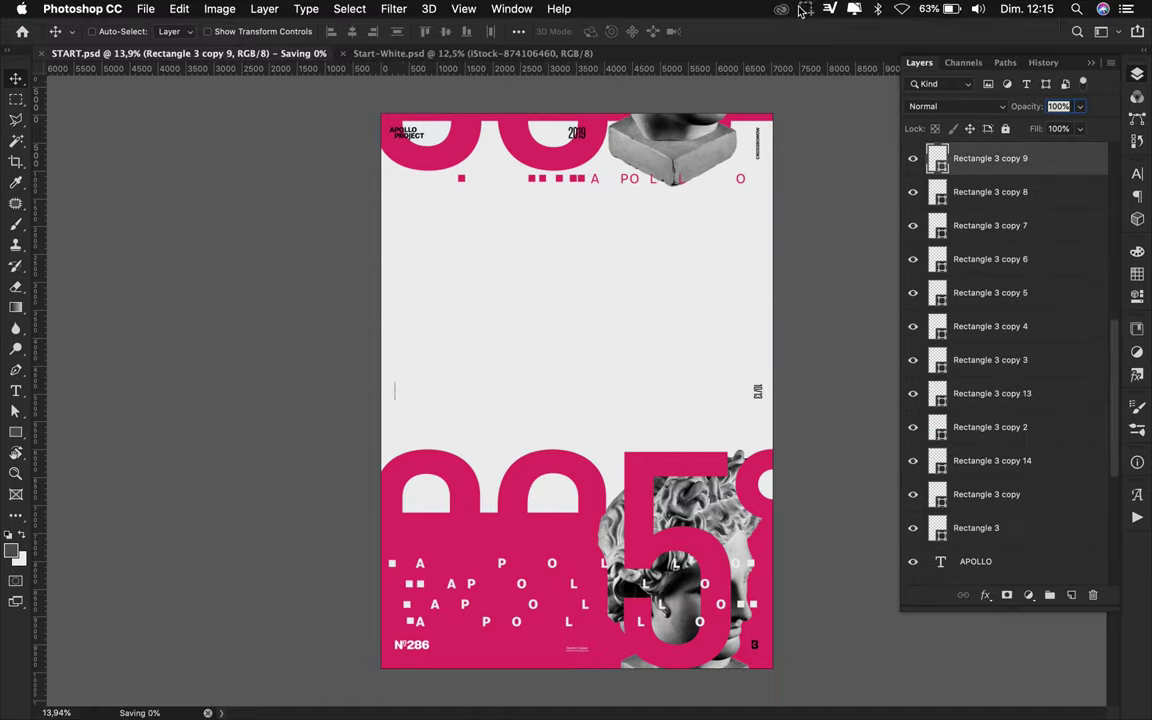